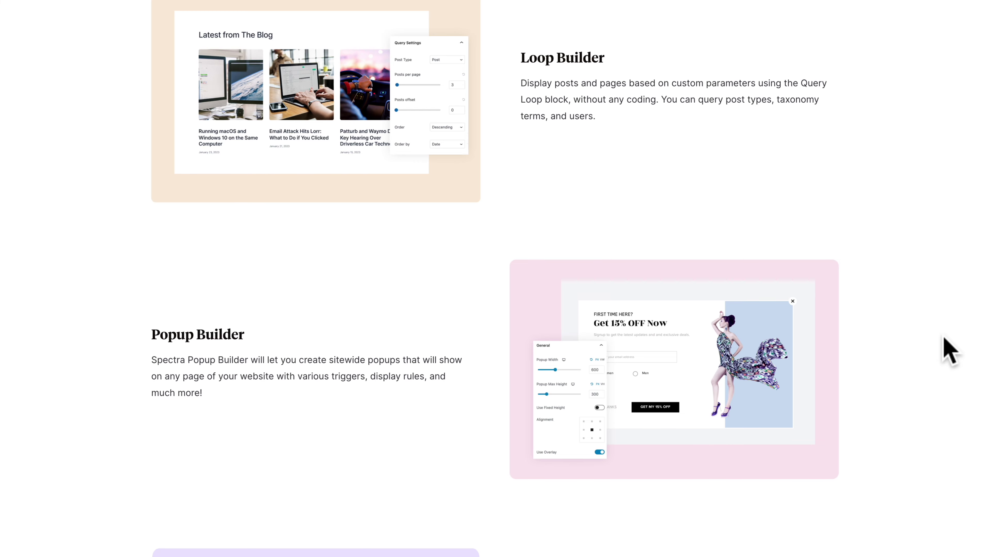
- Examine the Spectra Pro feature descriptions from Popup Builder through Modal and Global Block Style Extension
scroll(950, 350, down, 8)
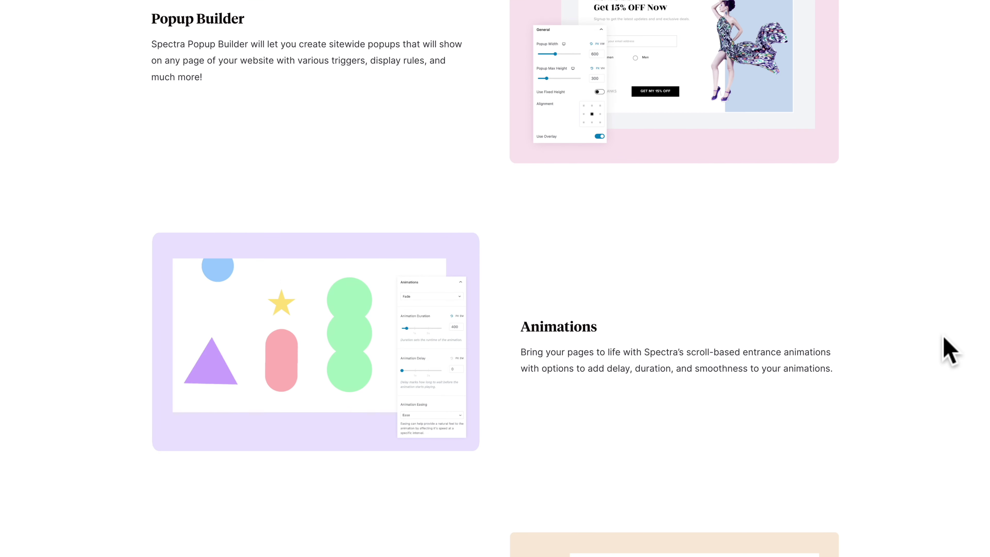
scroll(950, 350, down, 8)
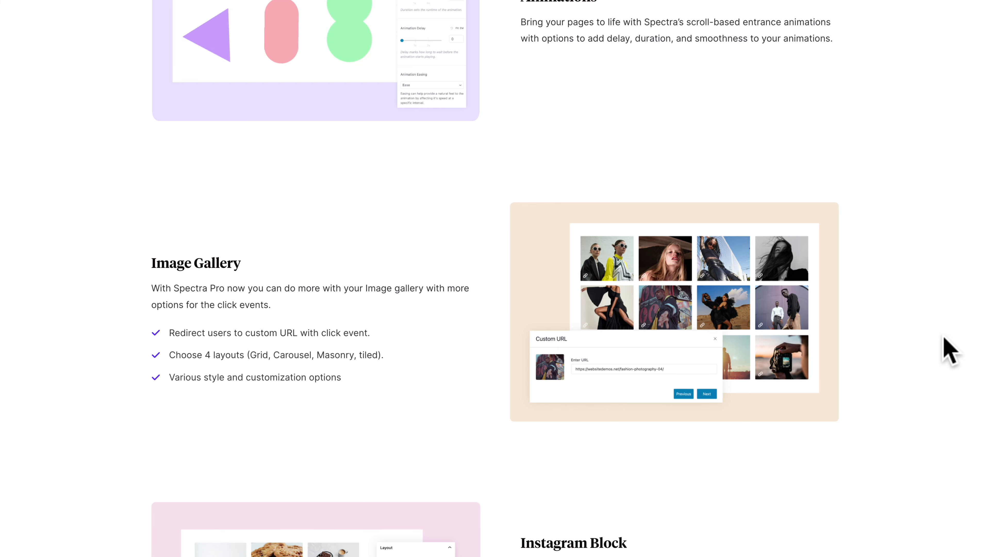
scroll(950, 350, down, 8)
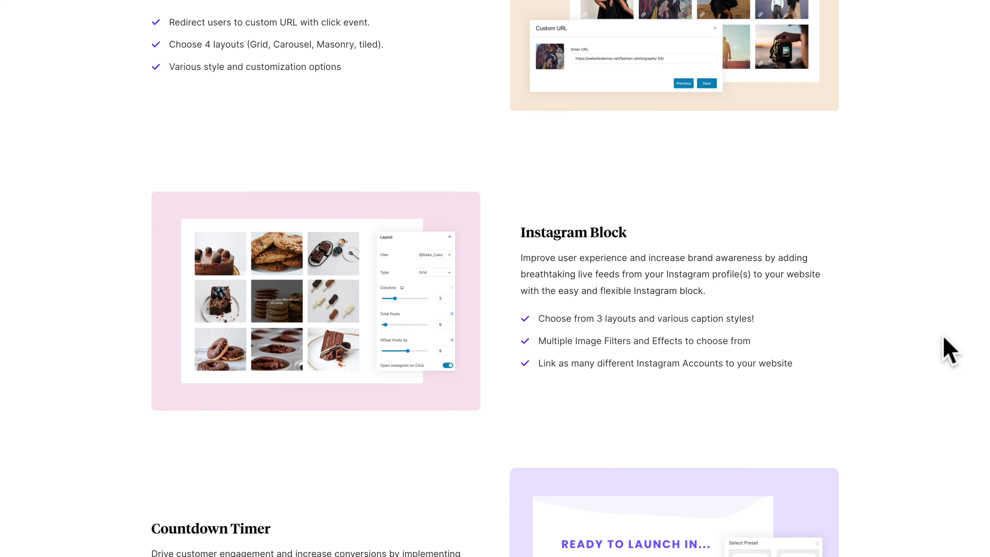
scroll(950, 350, down, 7)
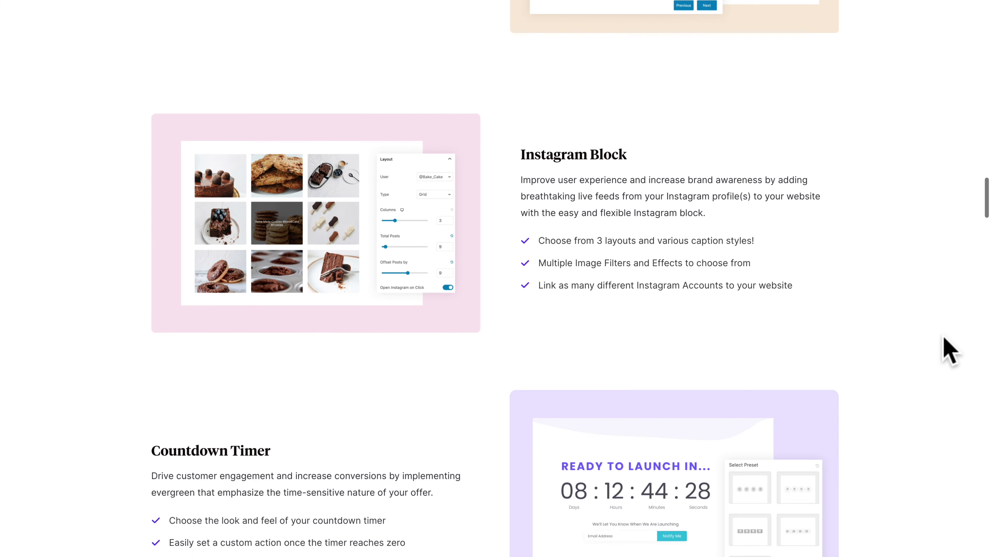
scroll(950, 350, down, 7)
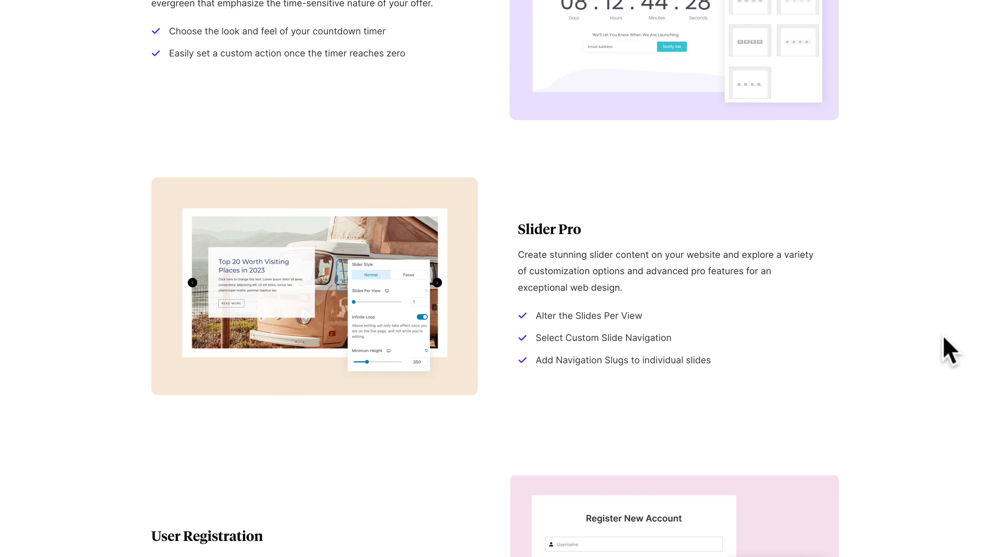
scroll(950, 350, down, 12)
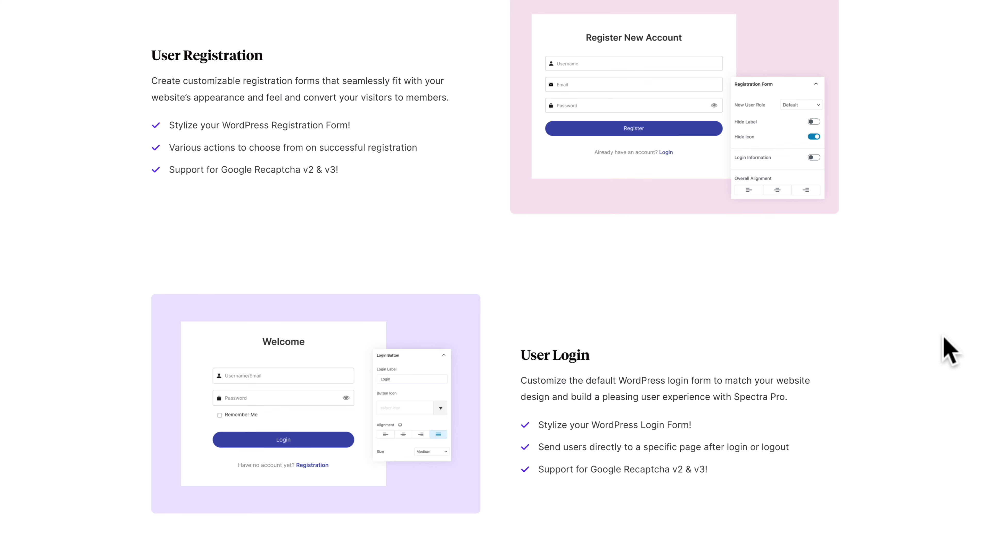
scroll(950, 350, down, 10)
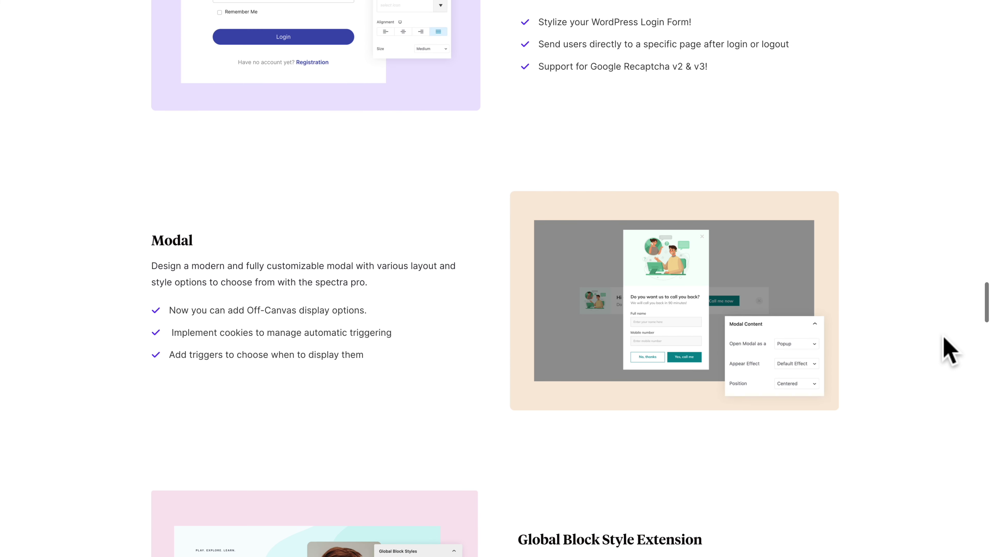
scroll(950, 350, down, 15)
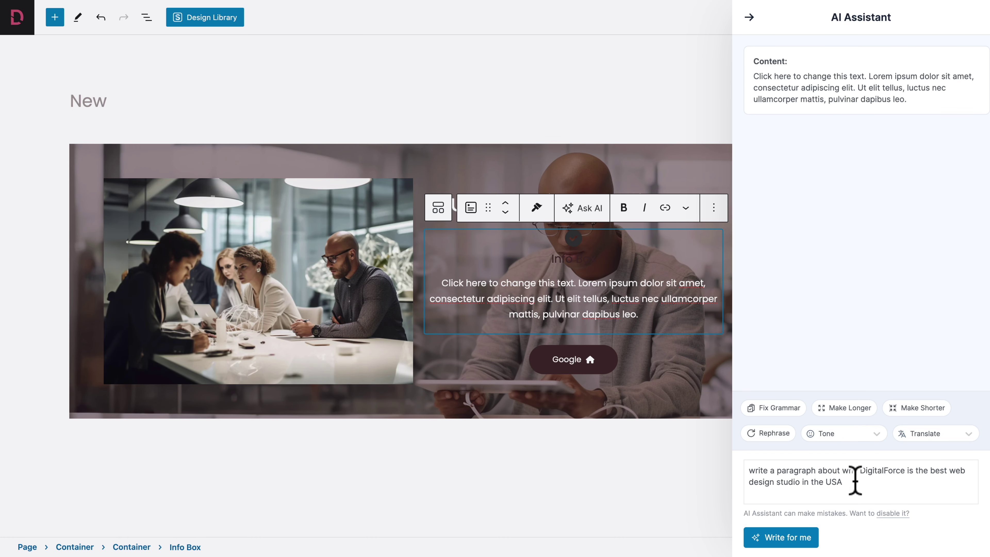
- Generate Info Box text with the AI Assistant from the prompt about why DigitalForce is the best web design studio in the USA
click(772, 540)
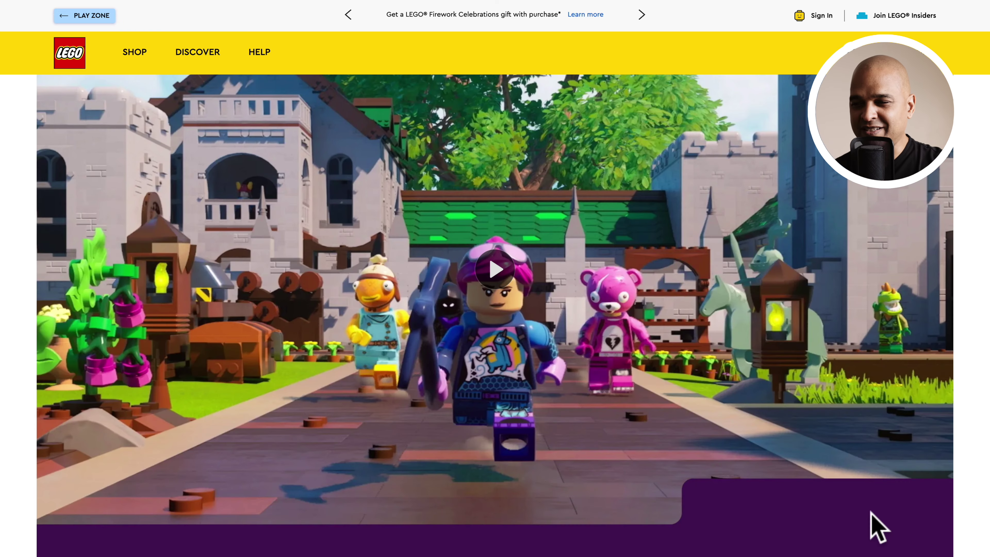
- Look through the LEGO Fortnite page, including its introduction, LEGO Islands and Let's Link Up sections
scroll(871, 515, down, 15)
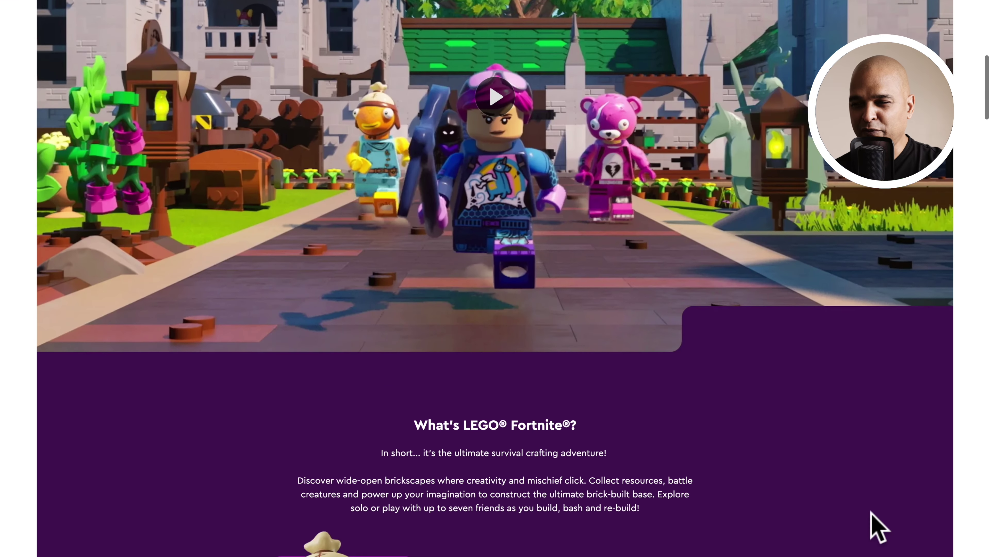
scroll(876, 529, down, 12)
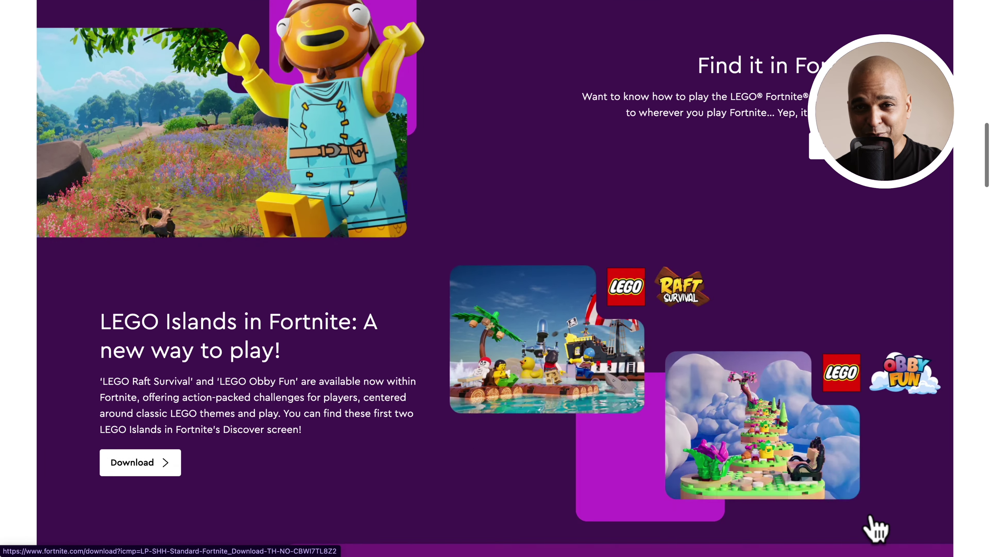
scroll(875, 528, down, 14)
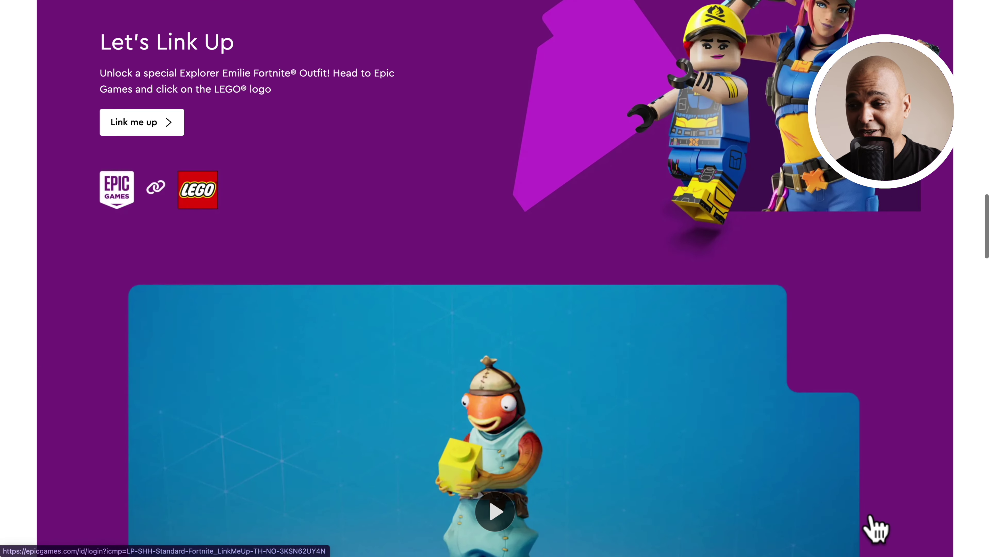
scroll(876, 529, down, 10)
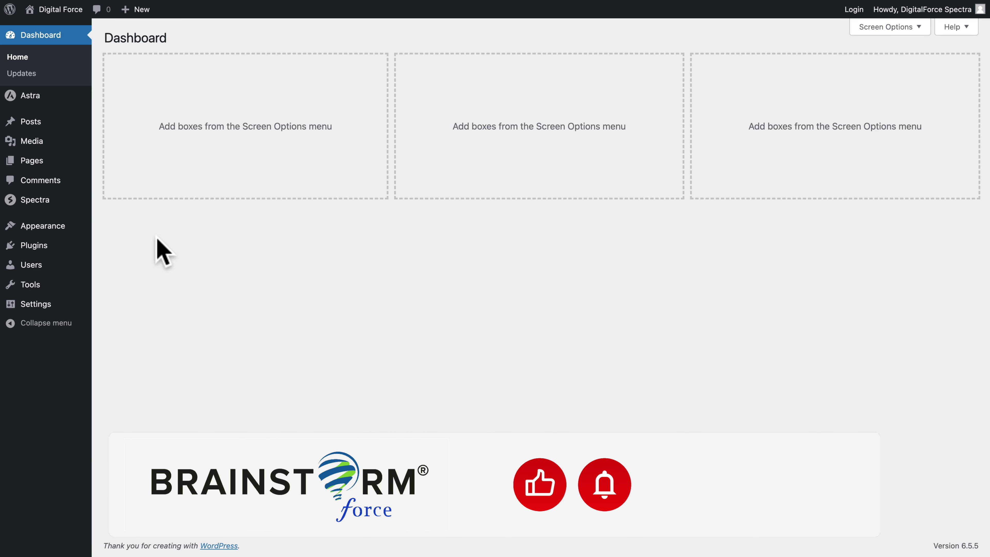
- View the Digital Force website's front page and return to the WordPress dashboard
mouse_move(54, 10)
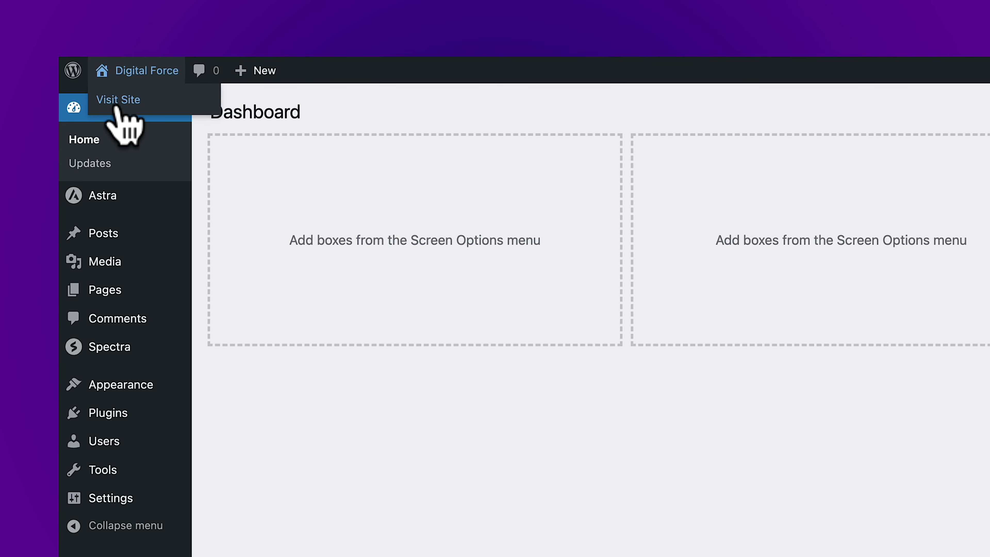
click(117, 103)
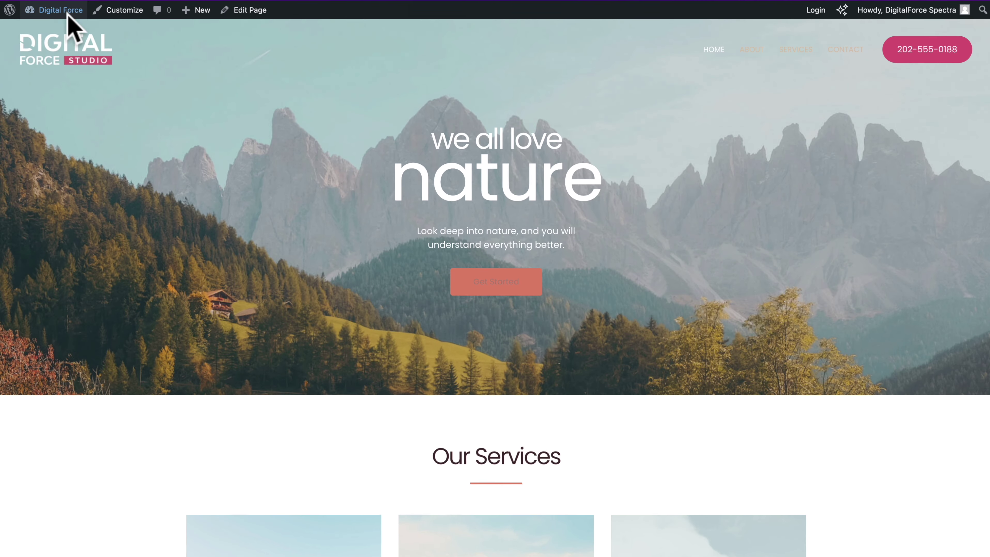
mouse_move(60, 142)
click(44, 30)
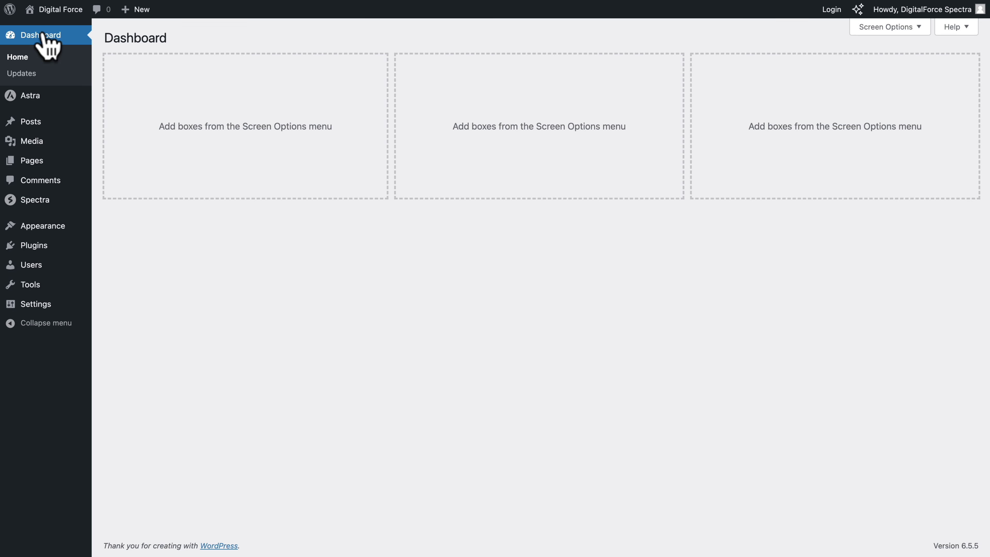
- Create a new page titled "New" from the list of all pages
mouse_move(29, 160)
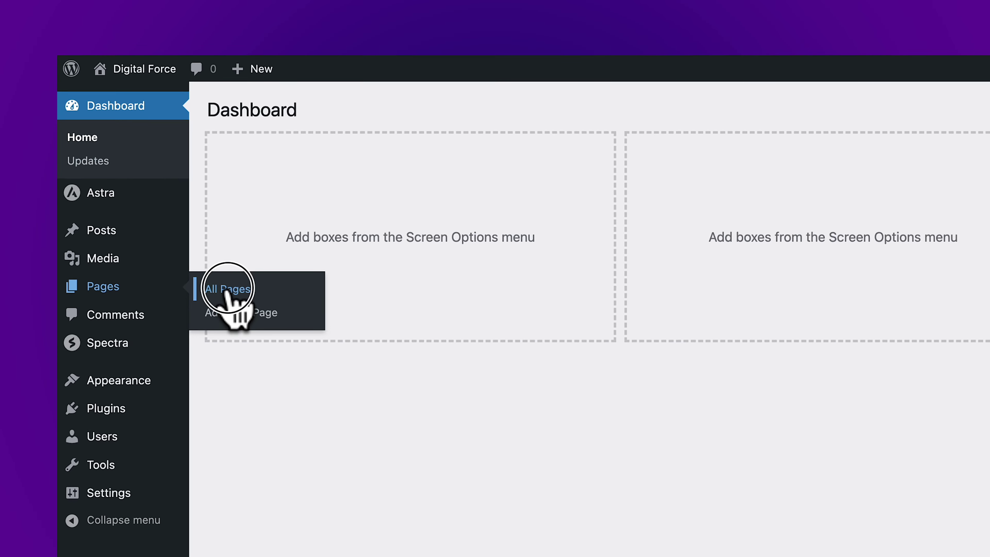
click(231, 295)
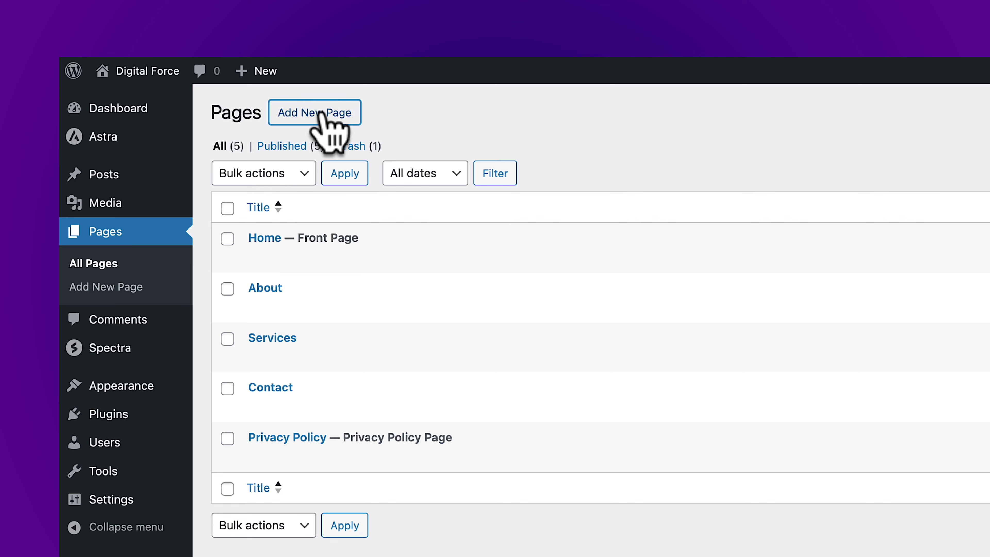
click(321, 113)
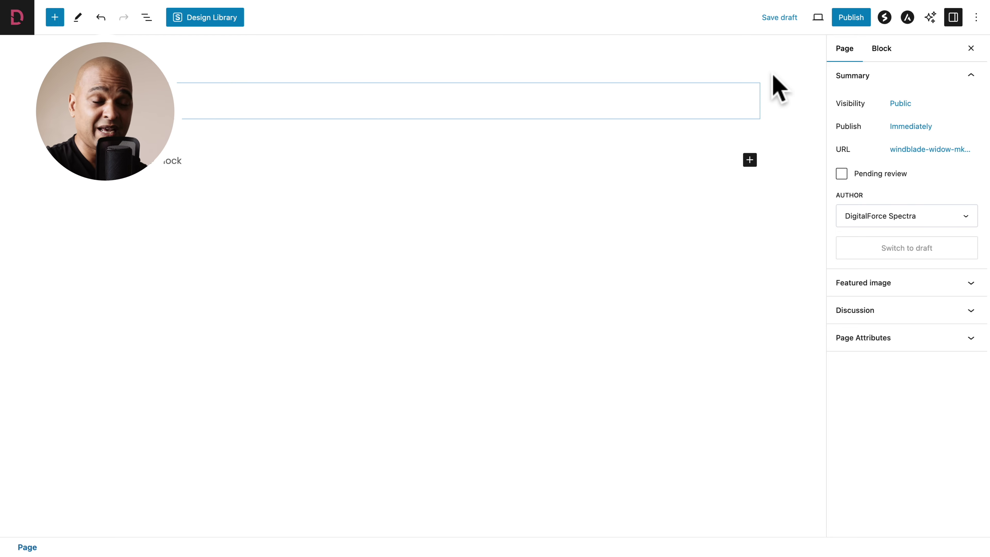
- Save the new page as a draft, publish it, and close the publishing confirmation
click(779, 18)
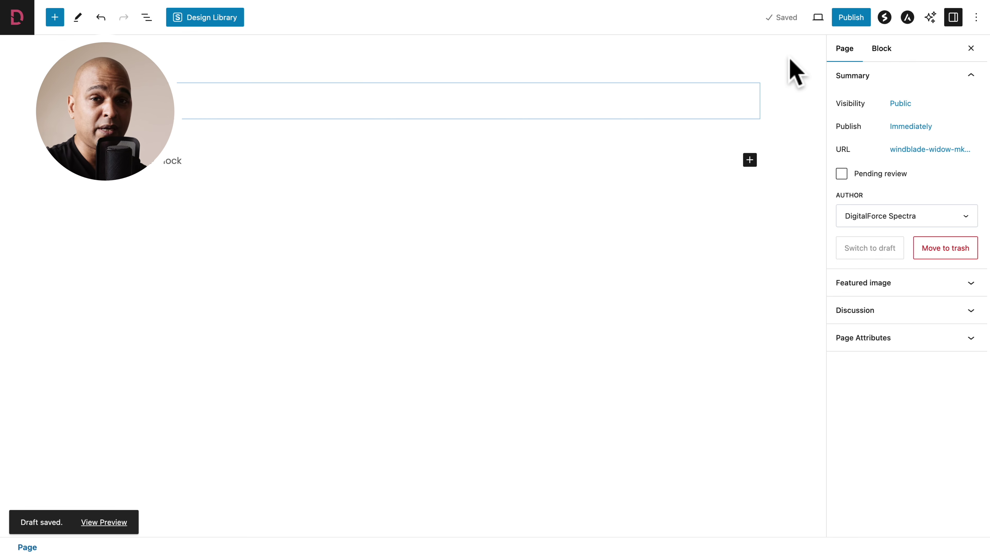
click(851, 14)
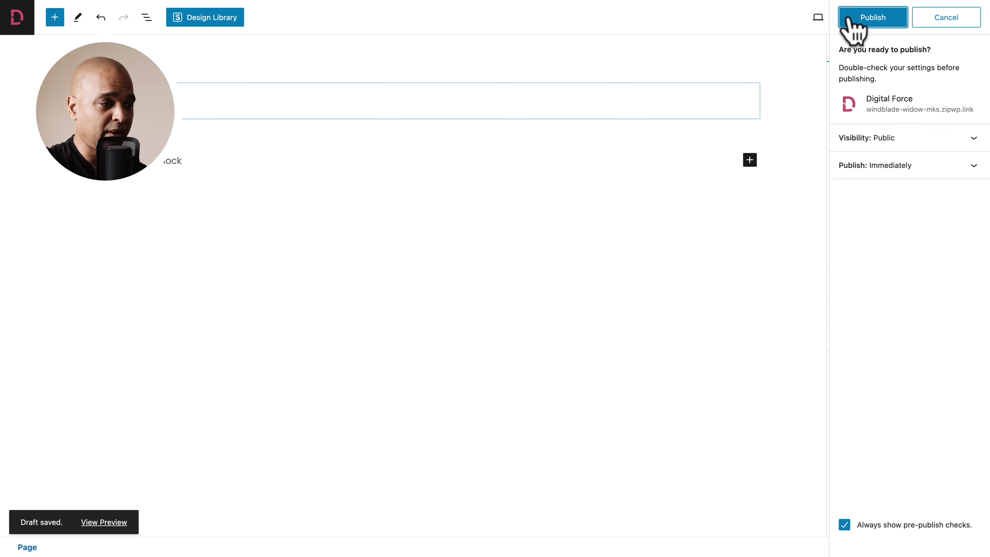
click(866, 19)
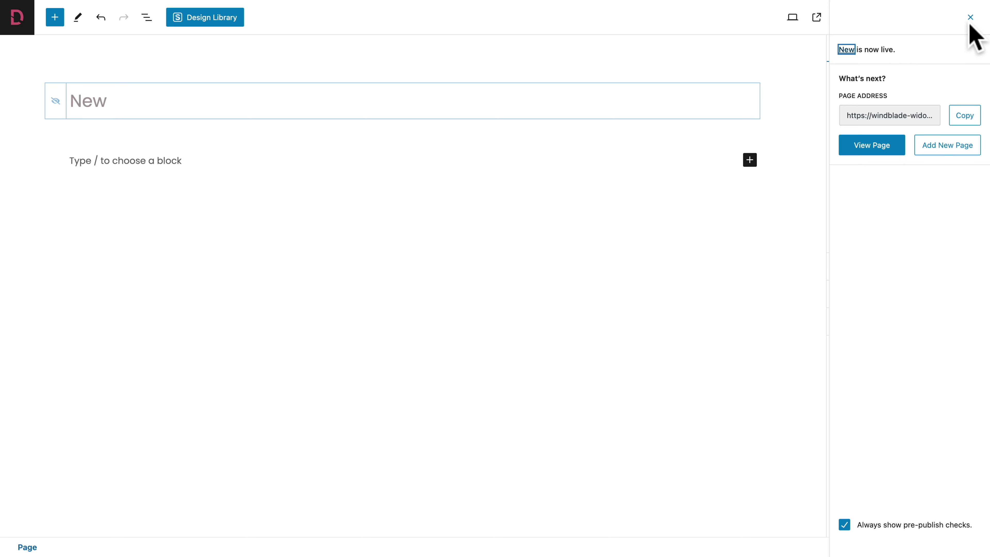
click(970, 18)
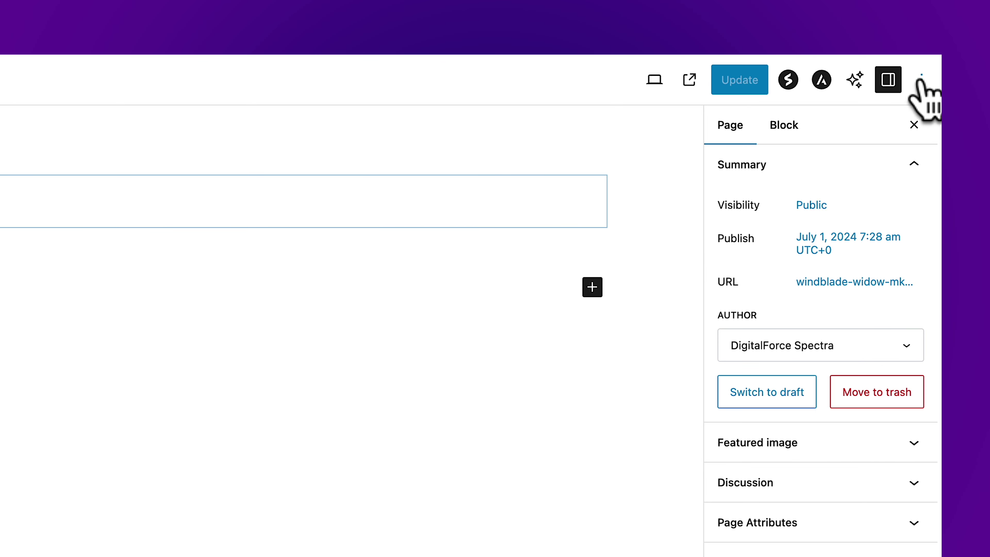
- View the Custom CSS area in Spectra Page Settings and the container options in Astra Settings
click(921, 80)
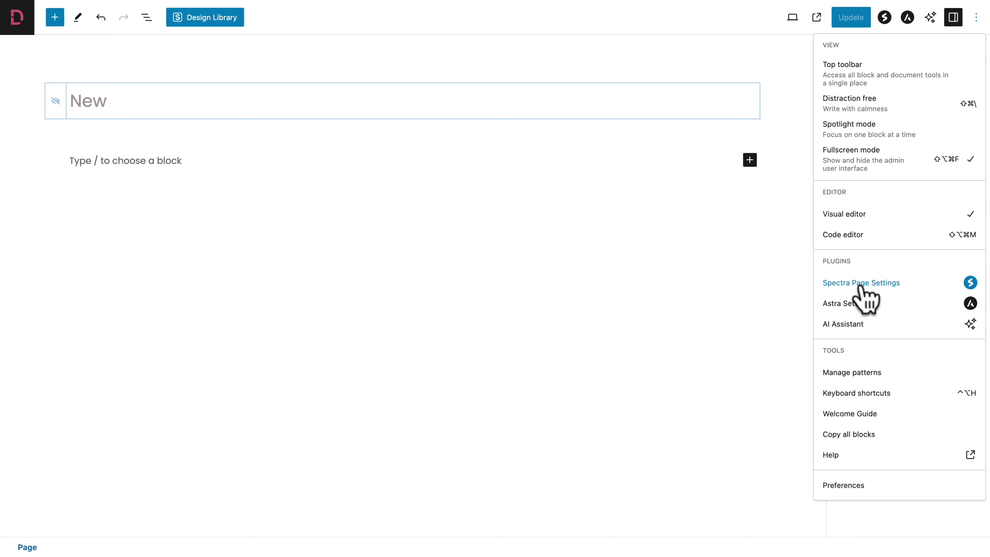
click(861, 285)
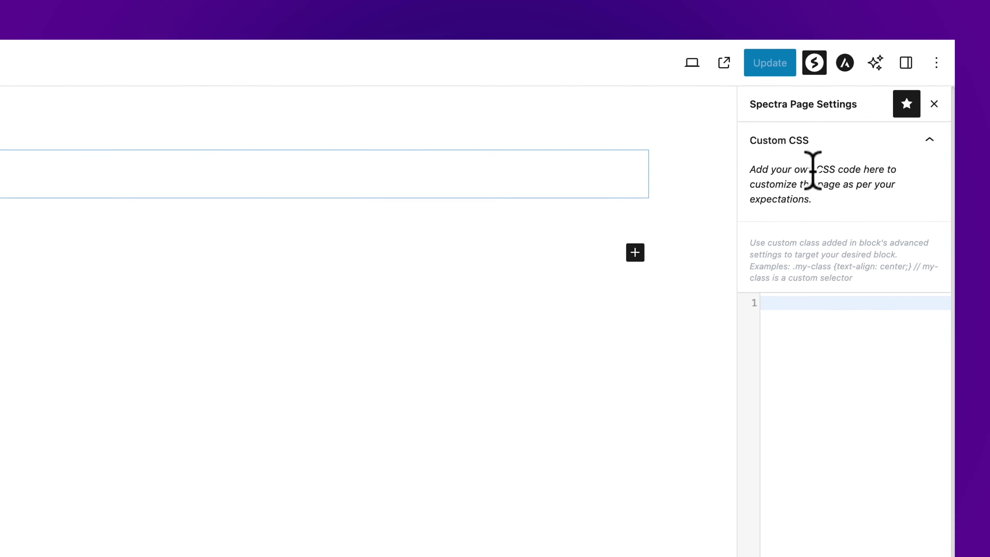
click(784, 404)
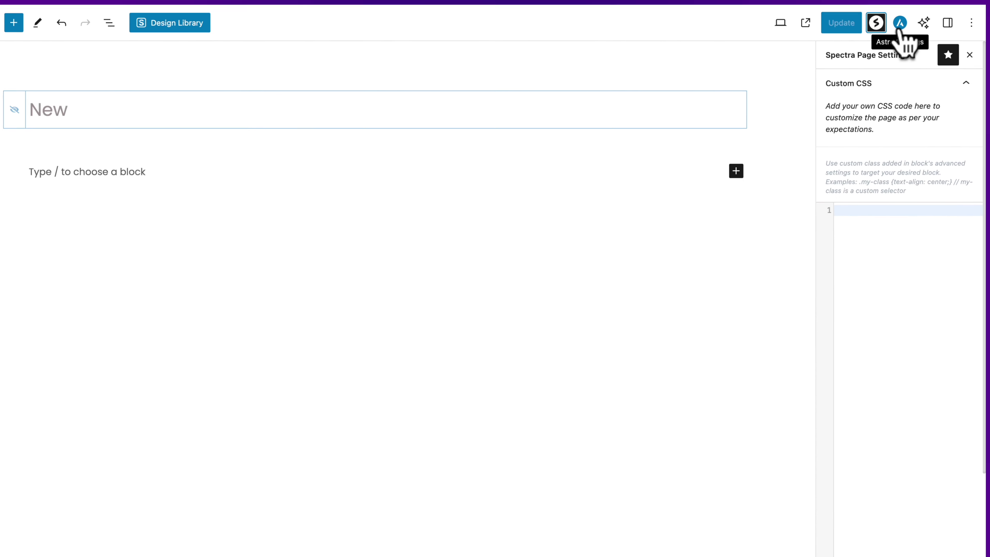
click(907, 18)
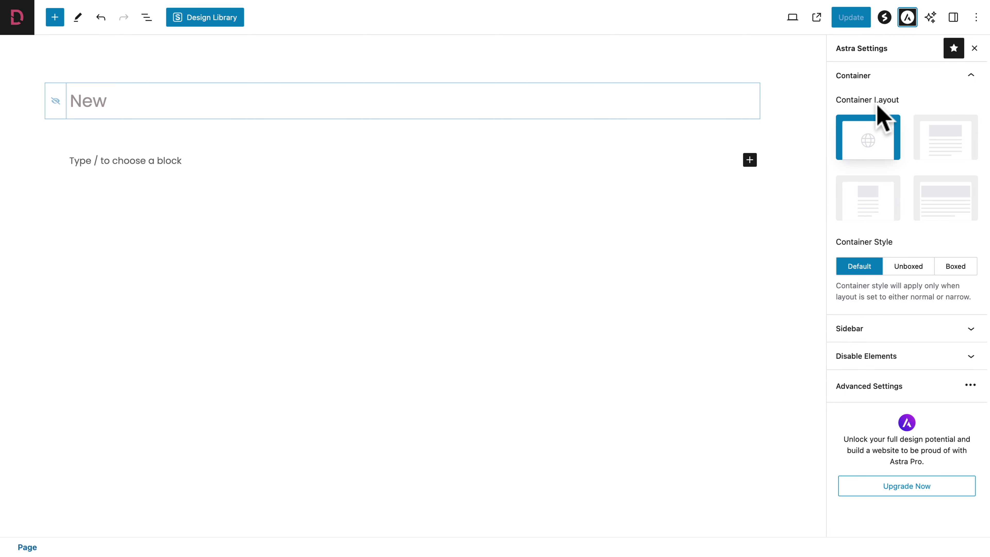
- View the AI Assistant and the Design Library patterns, closing each one
click(931, 19)
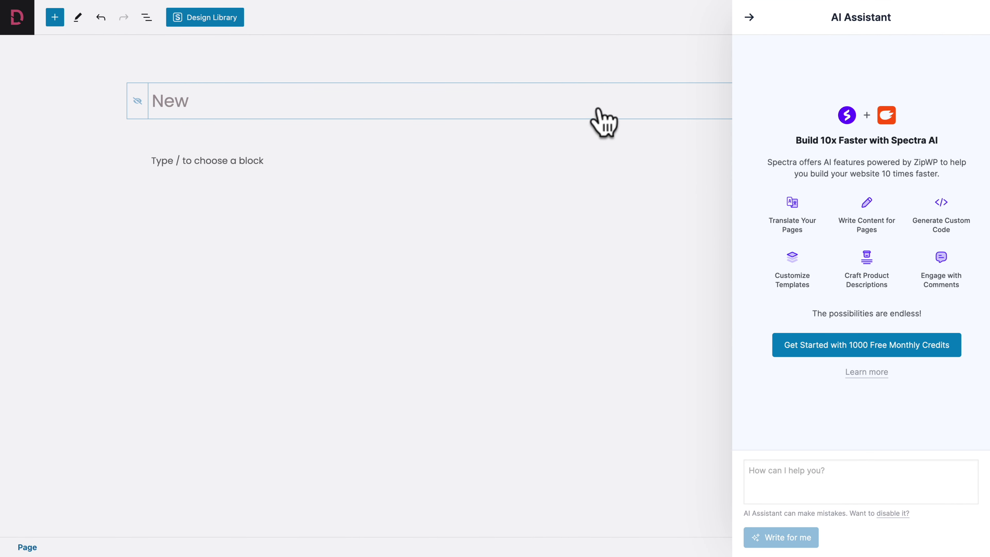
click(477, 57)
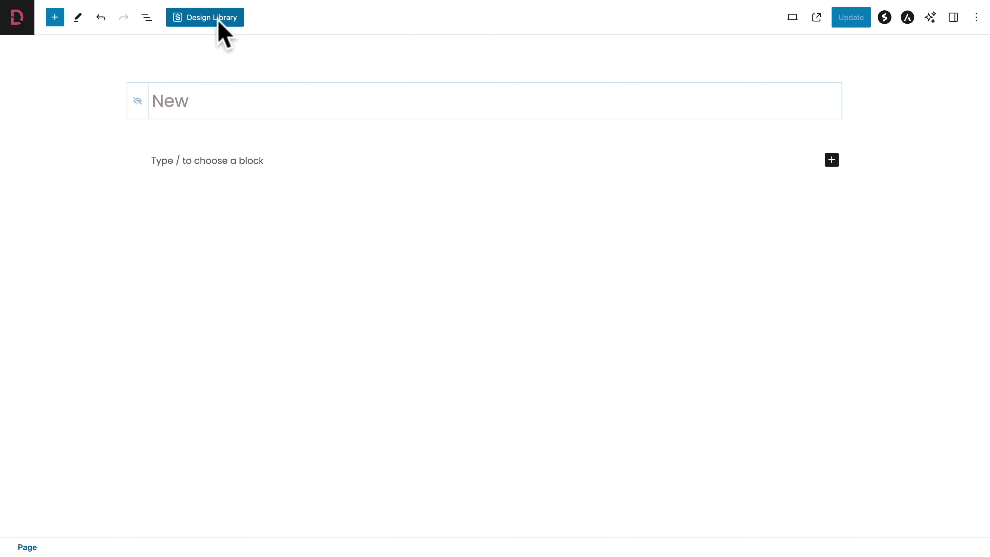
click(207, 24)
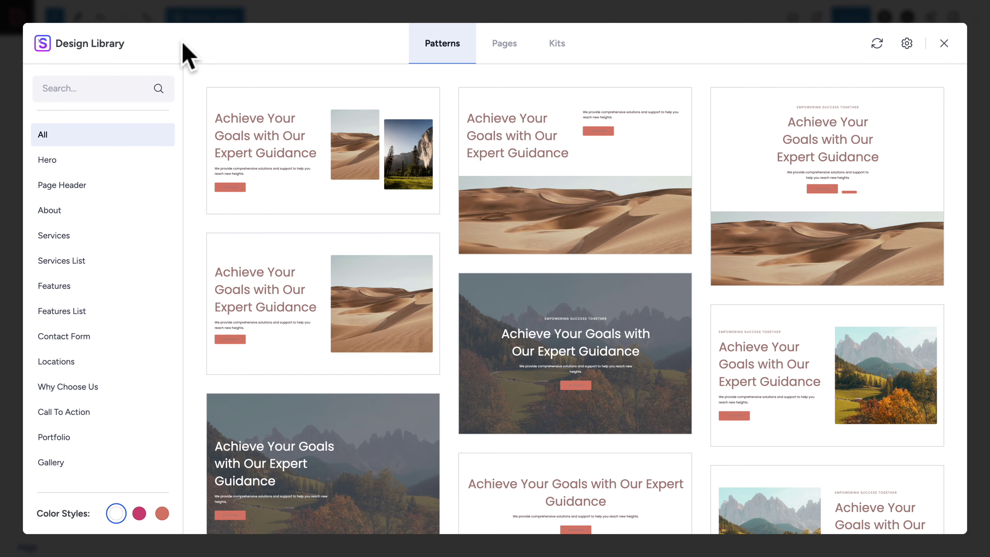
click(163, 17)
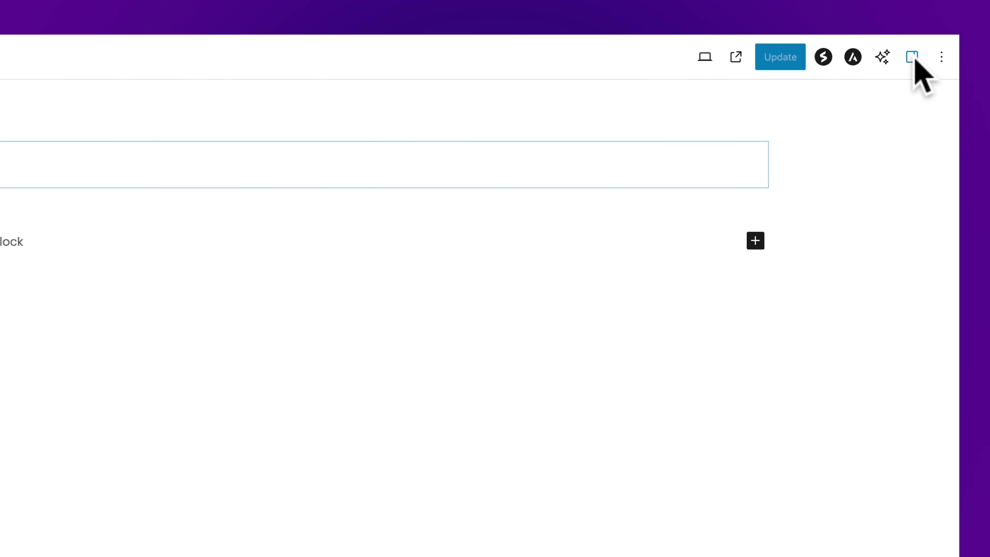
- Show the page settings sidebar and toggle it off and on, leaving it displayed
click(889, 81)
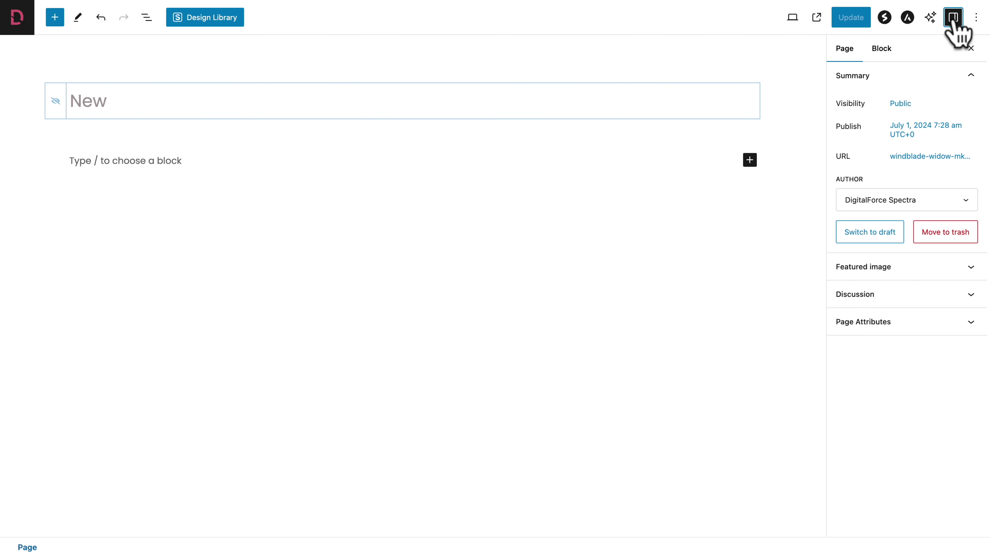
click(953, 19)
click(953, 19)
click(953, 19)
click(953, 19)
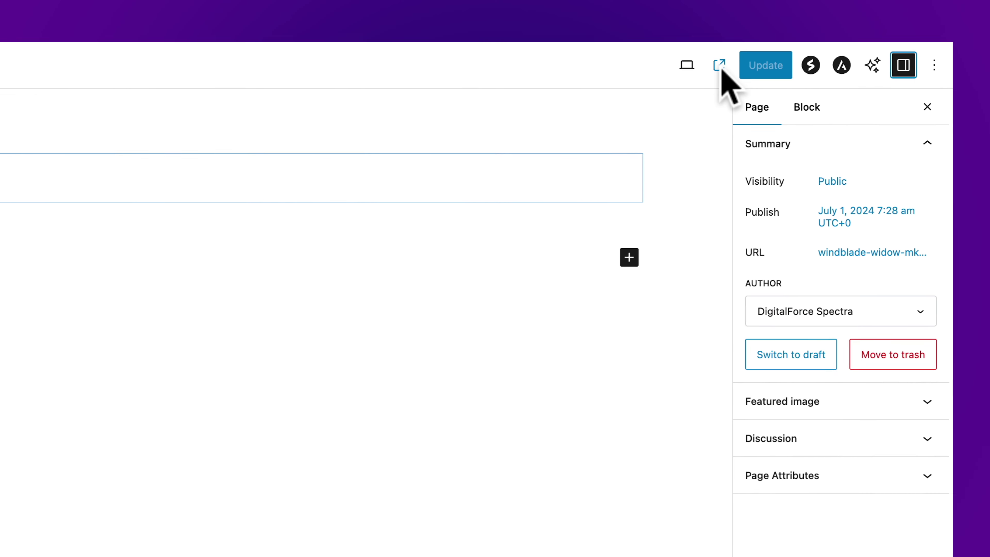
- View the published page and open the editor's device preview options
click(689, 80)
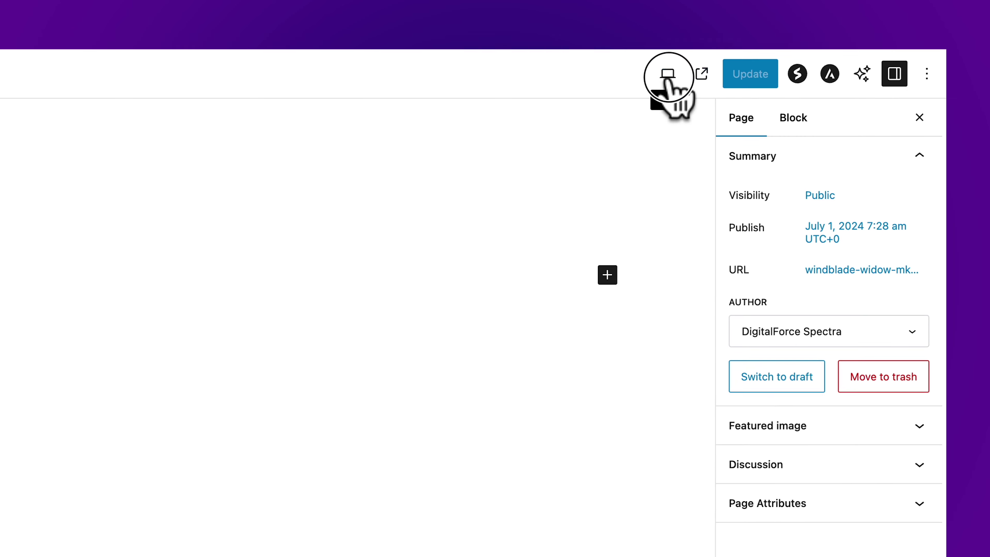
click(655, 82)
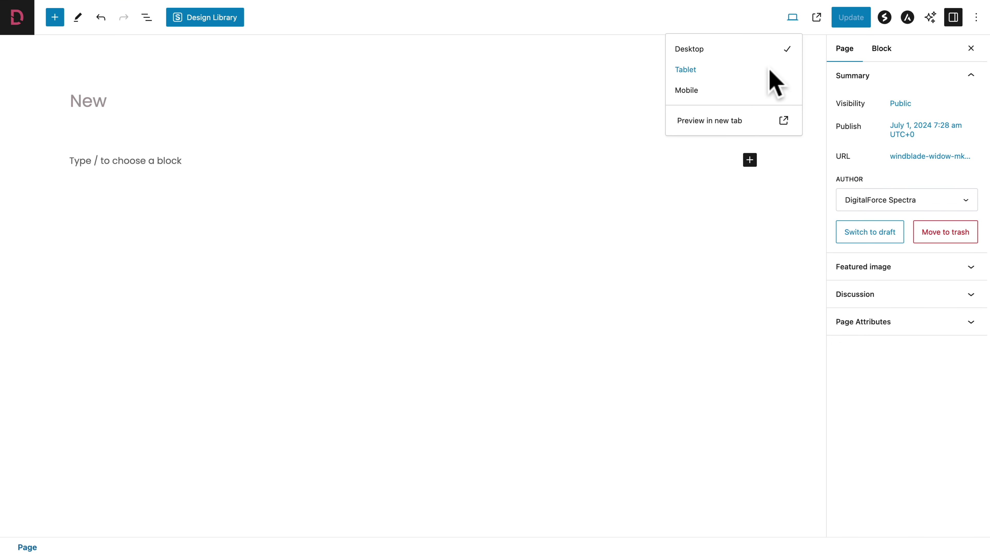
- Preview the page at tablet and mobile sizes, and return it to the desktop view
click(769, 70)
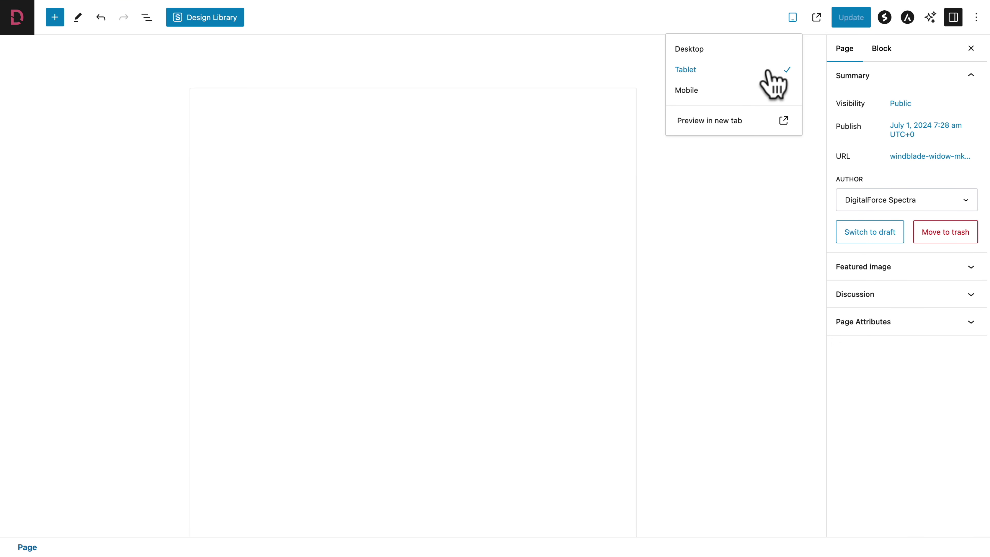
click(745, 92)
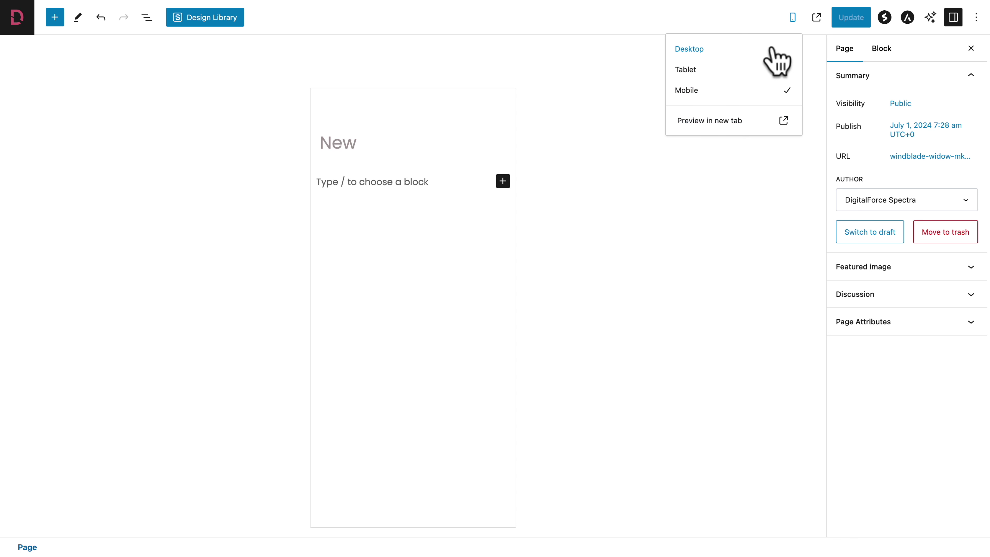
click(773, 49)
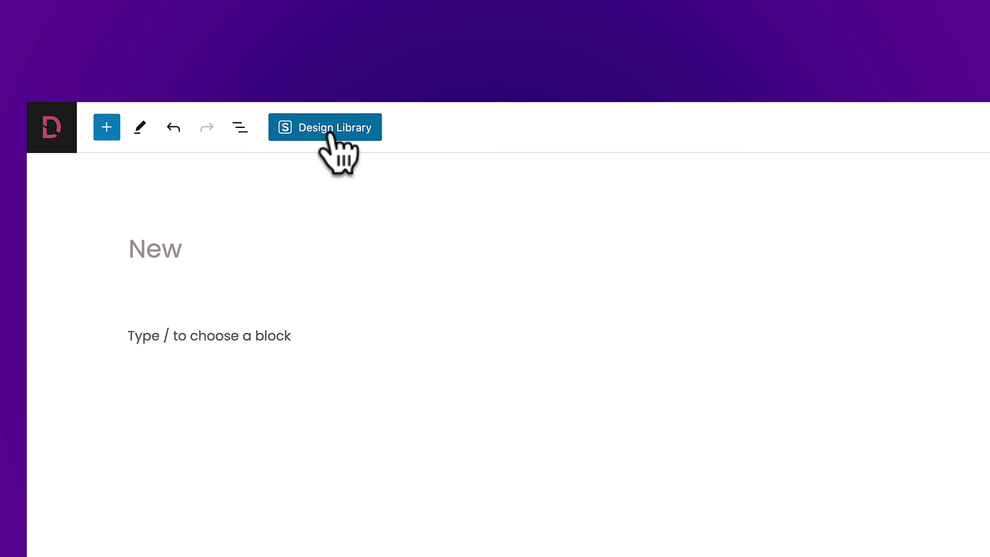
key(Escape)
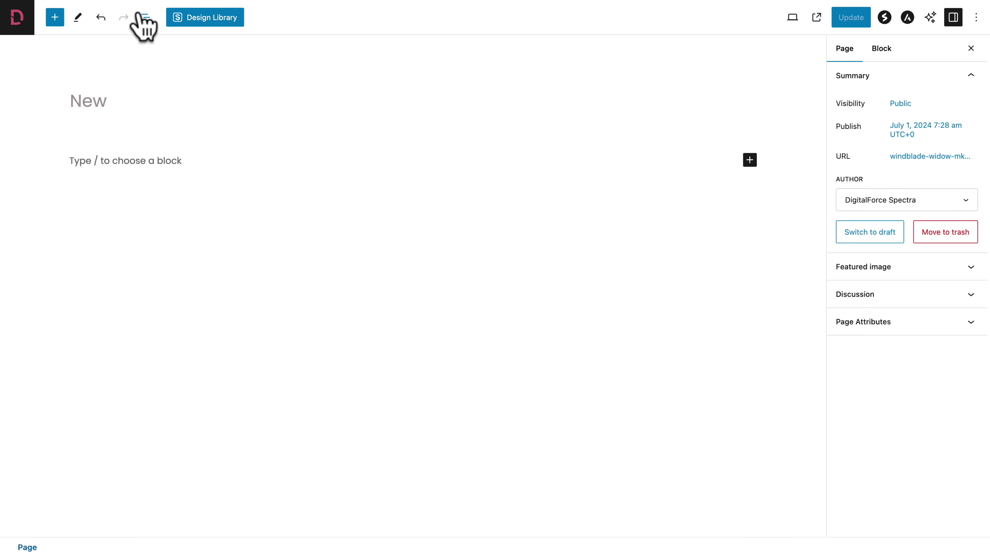
- Show the List View of the page's blocks and close it again
click(147, 18)
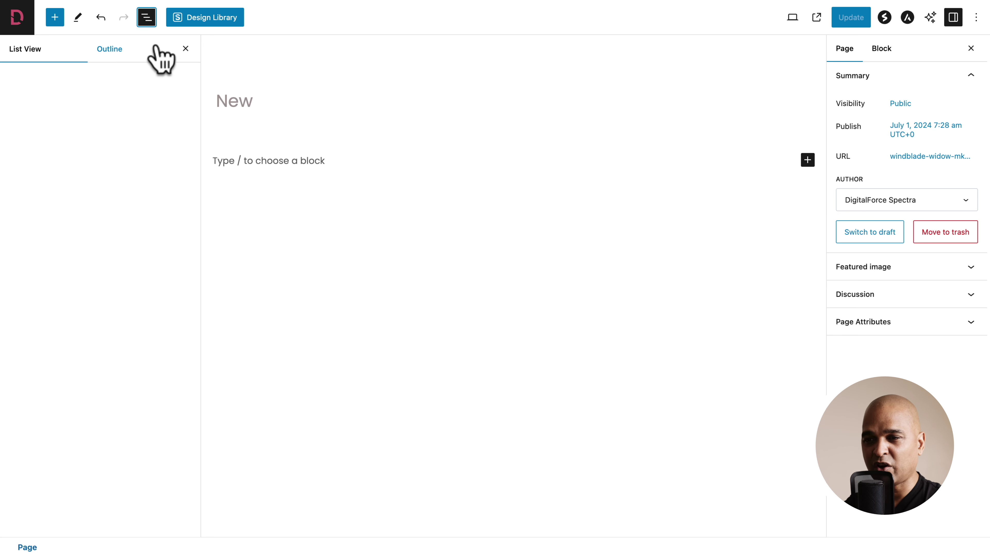
click(147, 20)
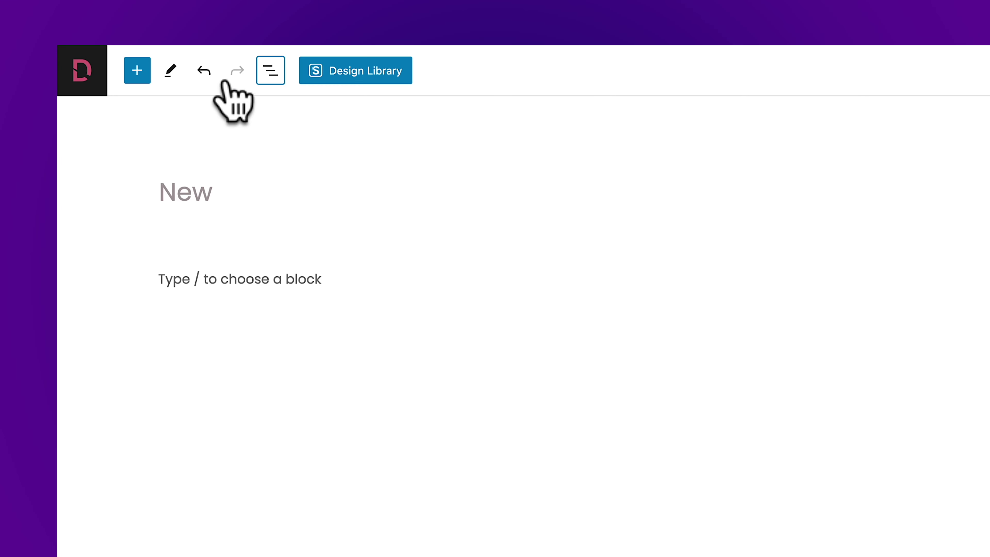
- Enter the sample text "xcghjdfkljgh" in the page's first paragraph, and demonstrate undo and redo on it, leaving the text undone
click(191, 280)
text(xcghjdfkljgh)
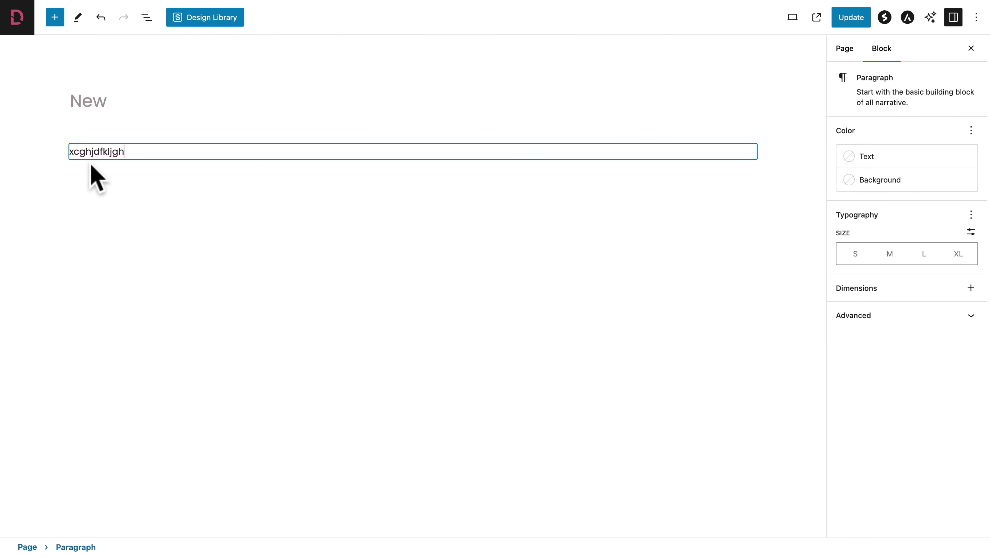
click(106, 235)
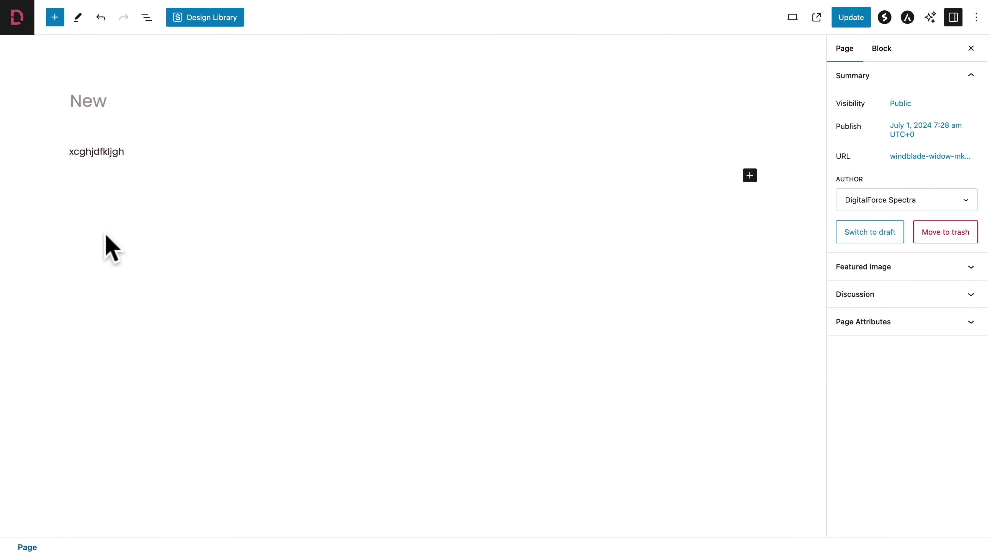
click(100, 20)
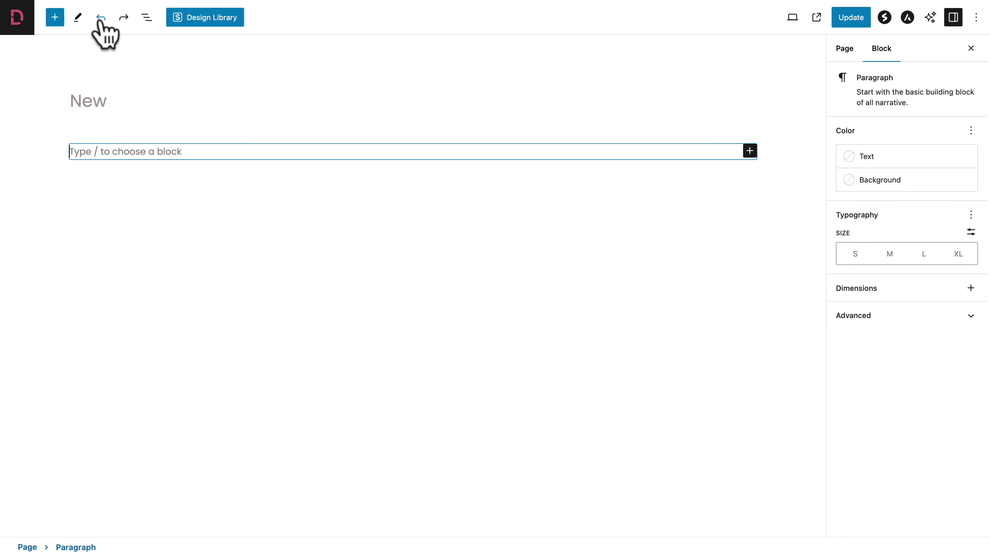
click(124, 20)
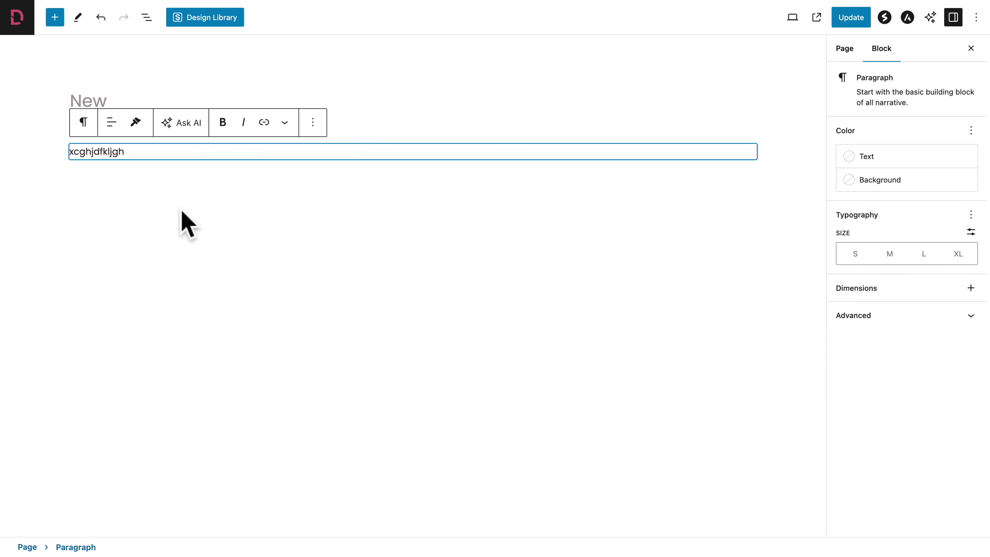
click(101, 18)
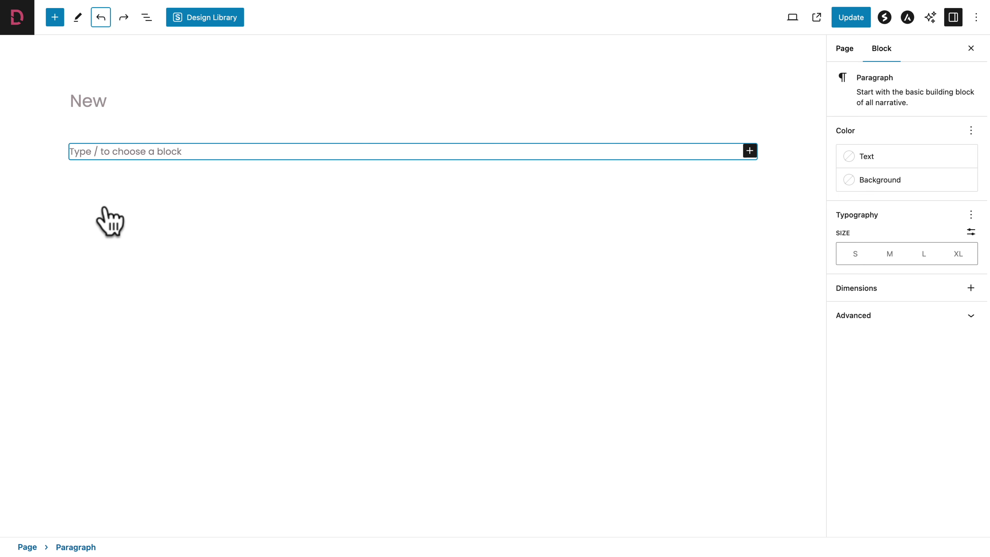
click(98, 206)
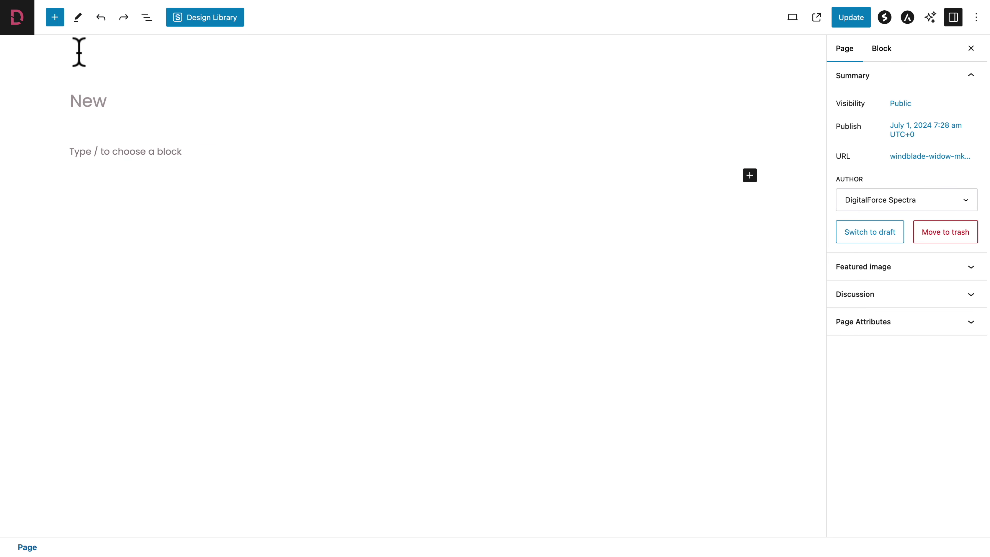
- View the Edit and Select tool options, and browse the block inserter's Spectra, Widgets and Theme blocks
click(78, 19)
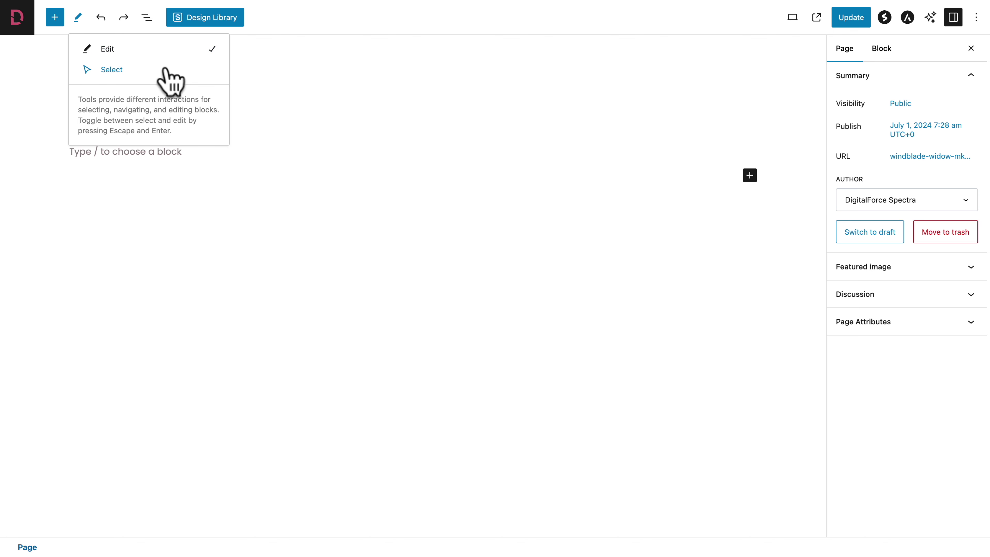
click(55, 17)
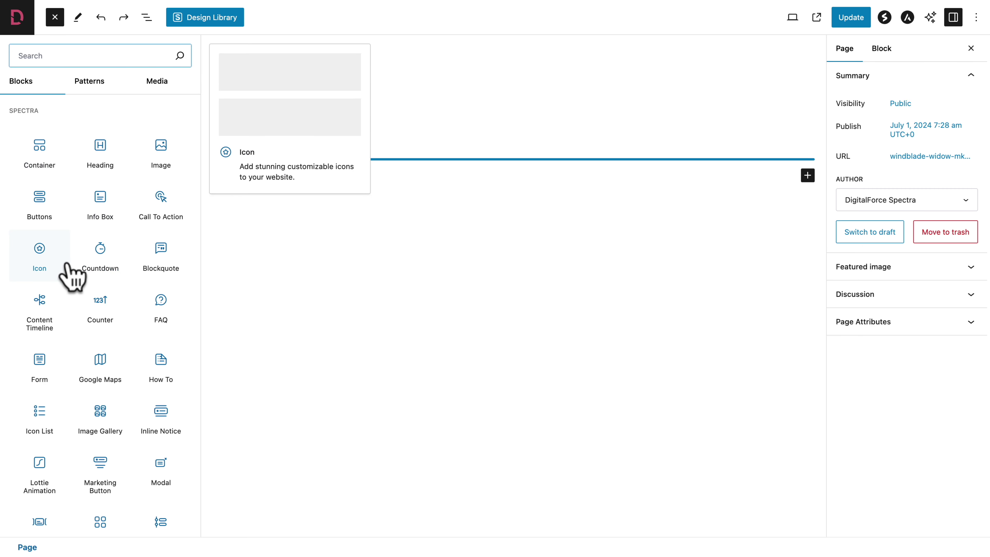
scroll(70, 277, down, 20)
scroll(71, 277, up, 5)
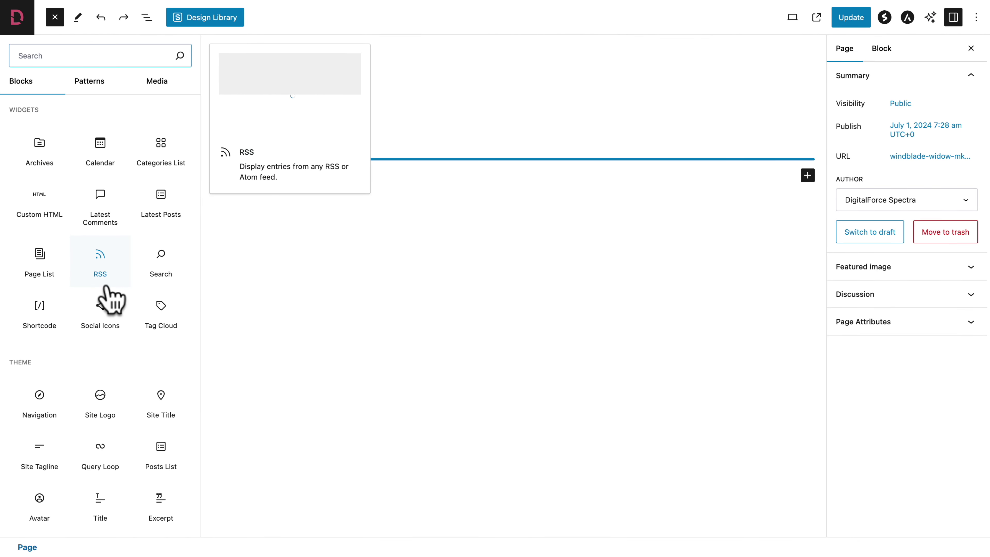
scroll(106, 291, up, 10)
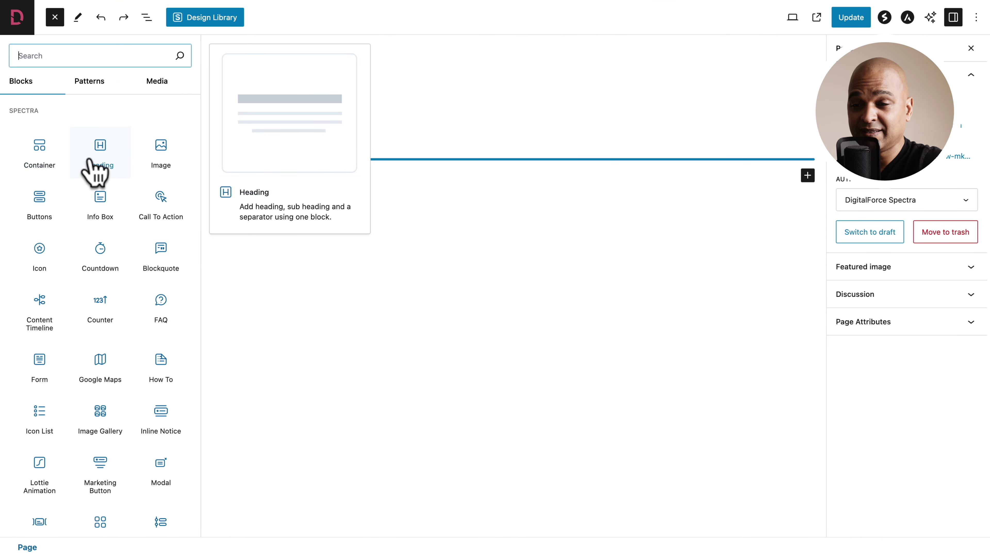
scroll(95, 257, down, 2)
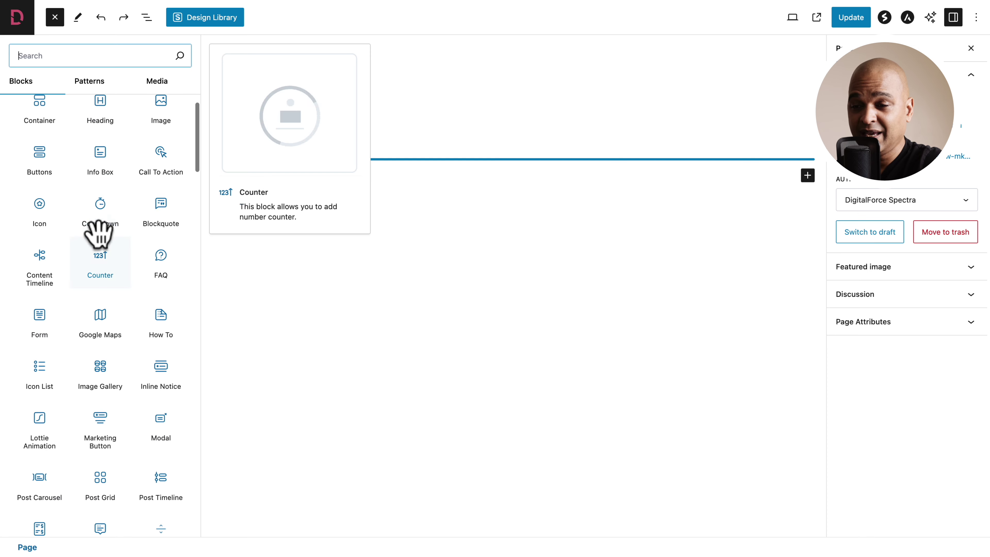
scroll(122, 303, down, 7)
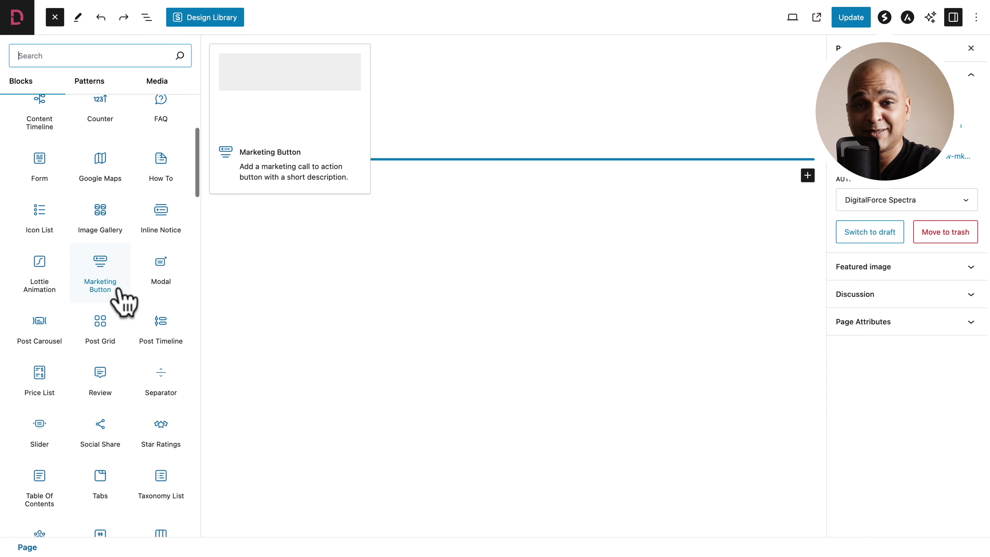
scroll(124, 302, down, 3)
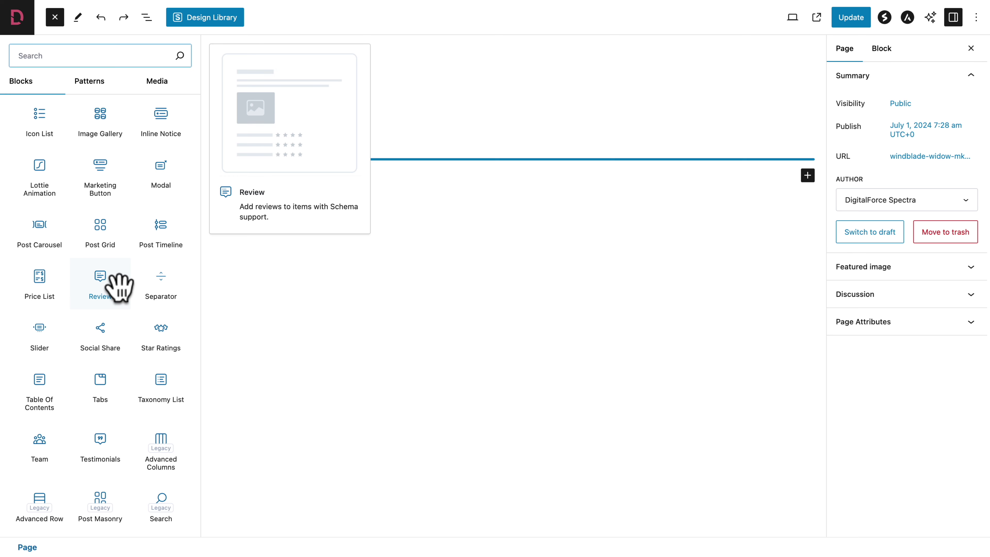
- Add a Spectra Image block to the page and fill it with img-hor-01.webp from the Media Library
scroll(120, 285, up, 11)
drag(158, 159, 392, 150)
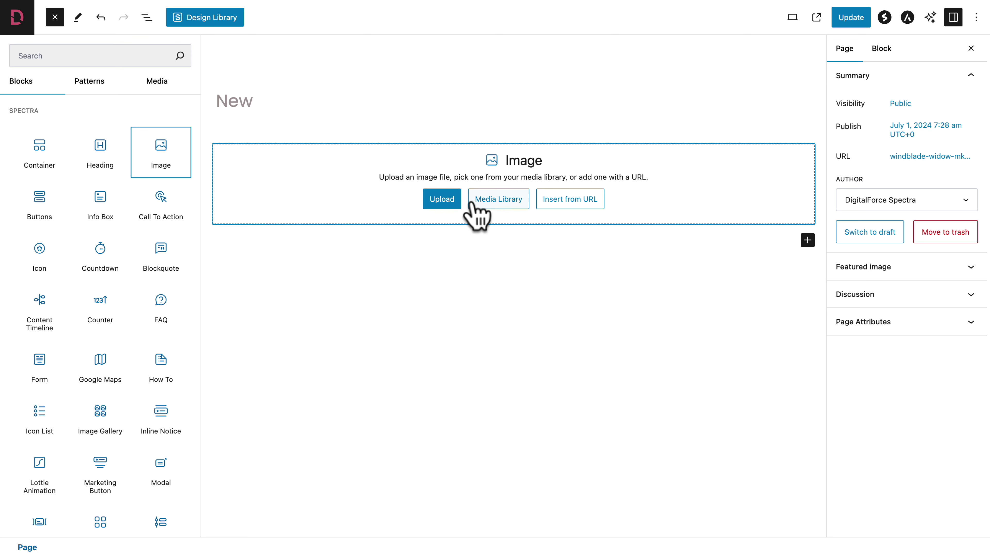
click(487, 199)
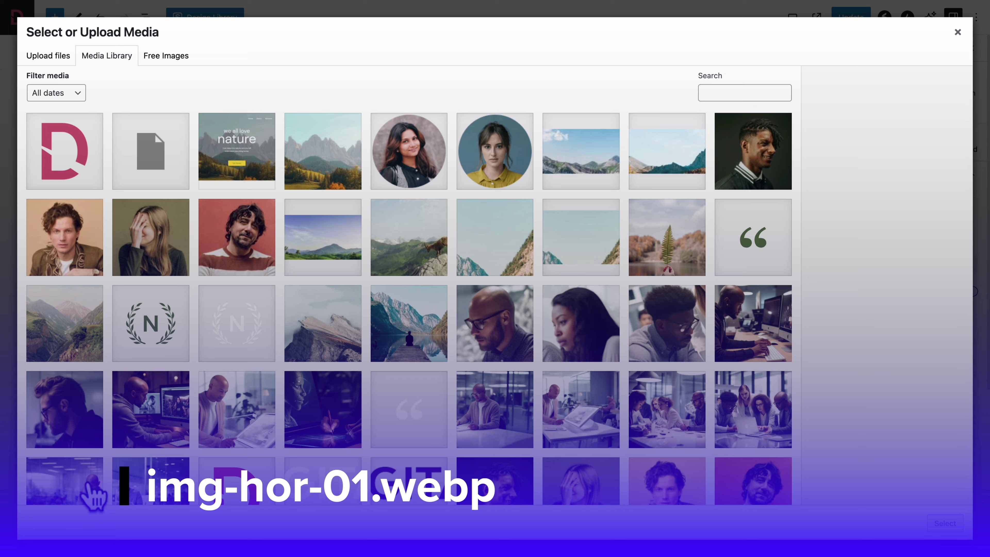
click(144, 485)
click(938, 517)
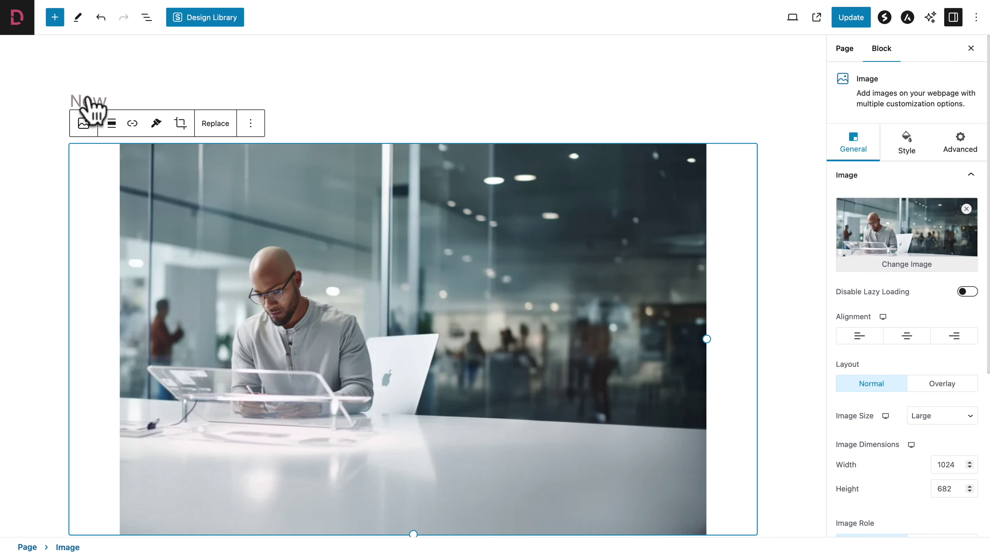
- Insert a Spectra Heading block directly above the image and point out the block name in its settings
click(55, 17)
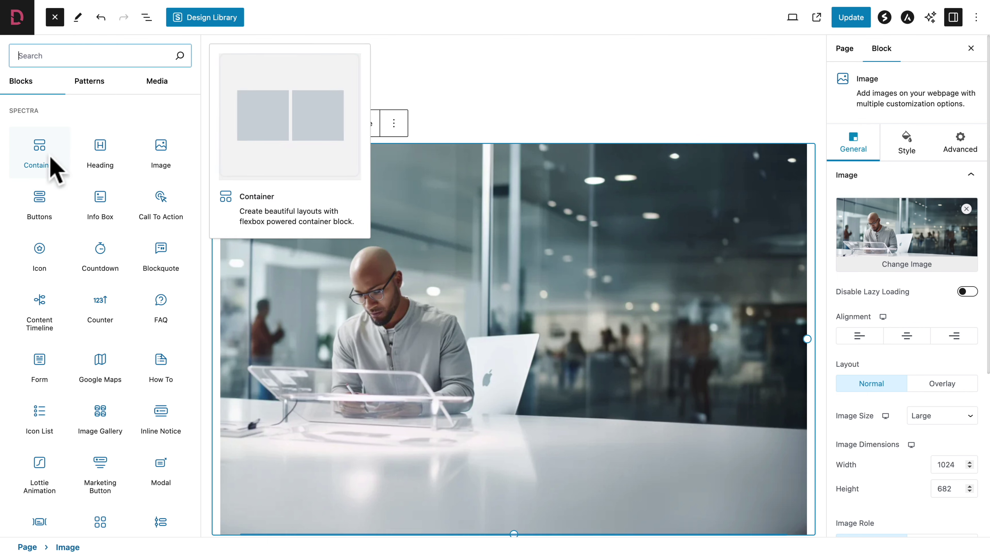
drag(99, 150, 360, 139)
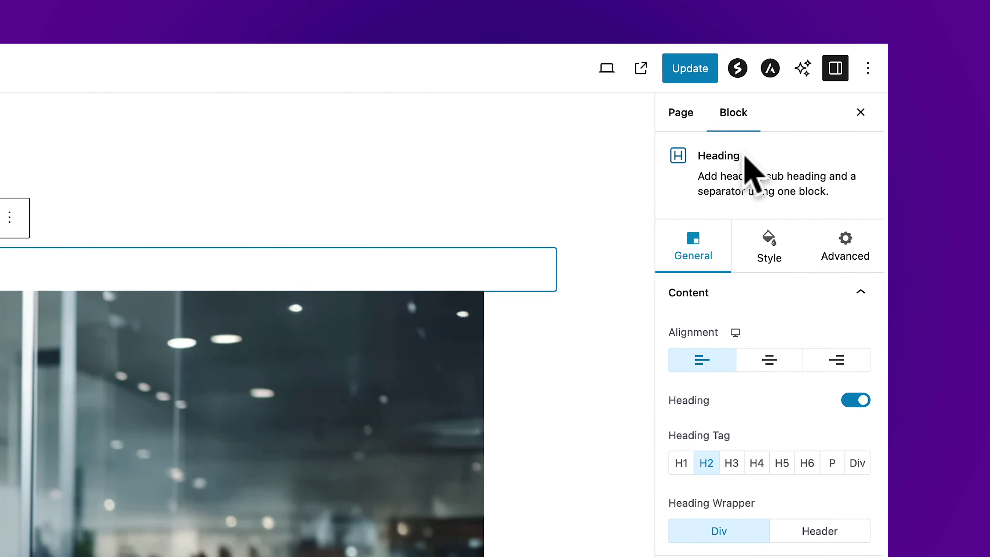
double_click(860, 81)
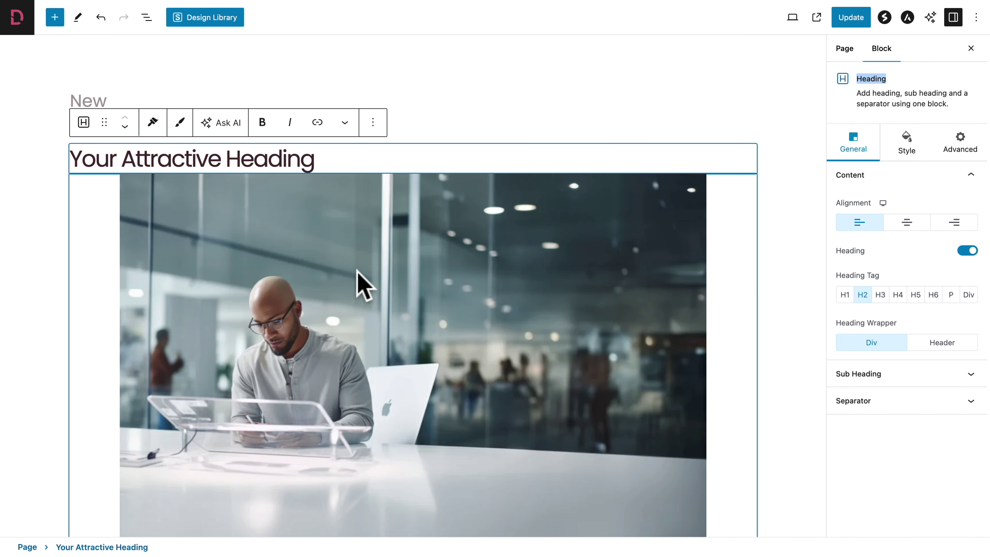
- Try left and center alignment on the image, set it to right alignment, and review its size, dimensions and role settings
click(358, 278)
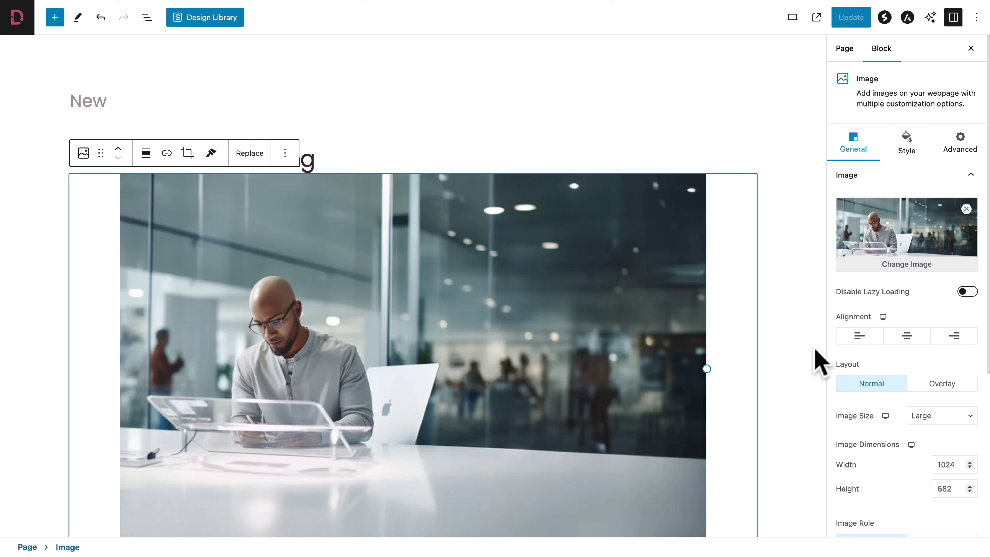
click(859, 336)
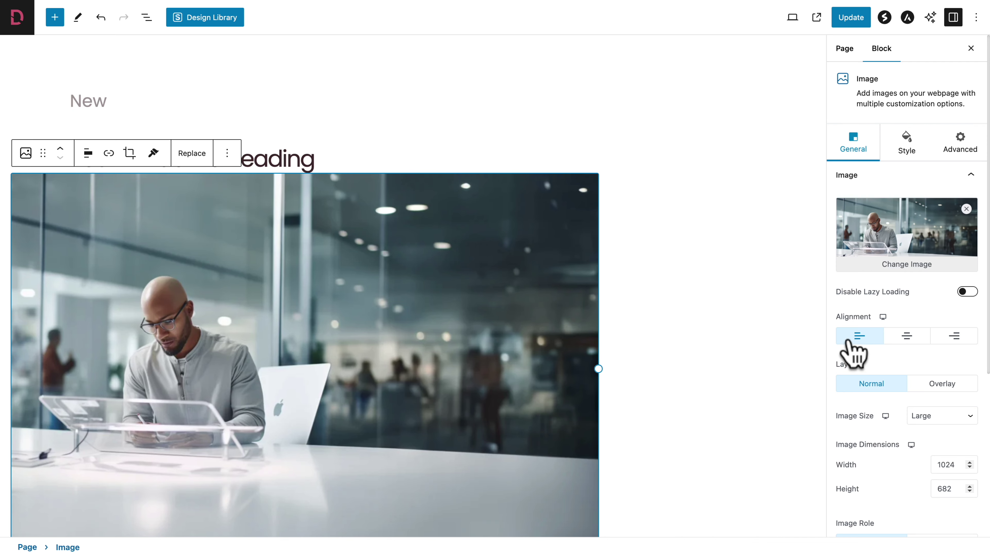
click(900, 337)
click(945, 338)
scroll(897, 373, down, 3)
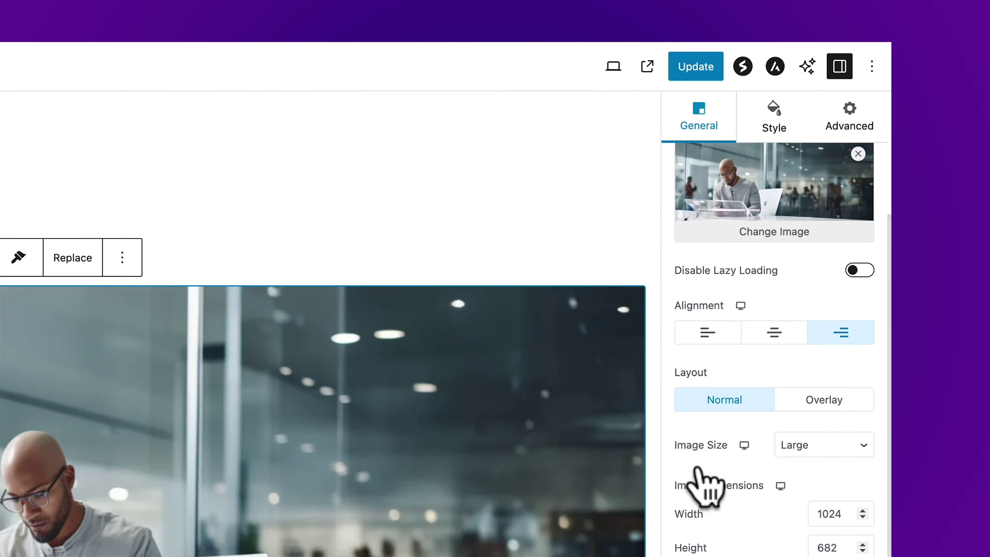
scroll(859, 315, down, 2)
scroll(682, 486, down, 1)
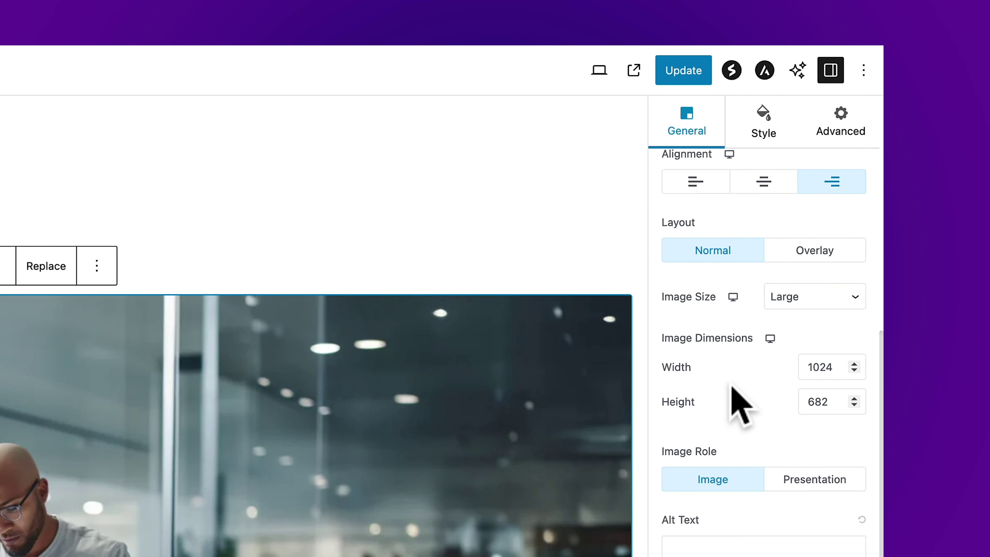
scroll(732, 410, up, 5)
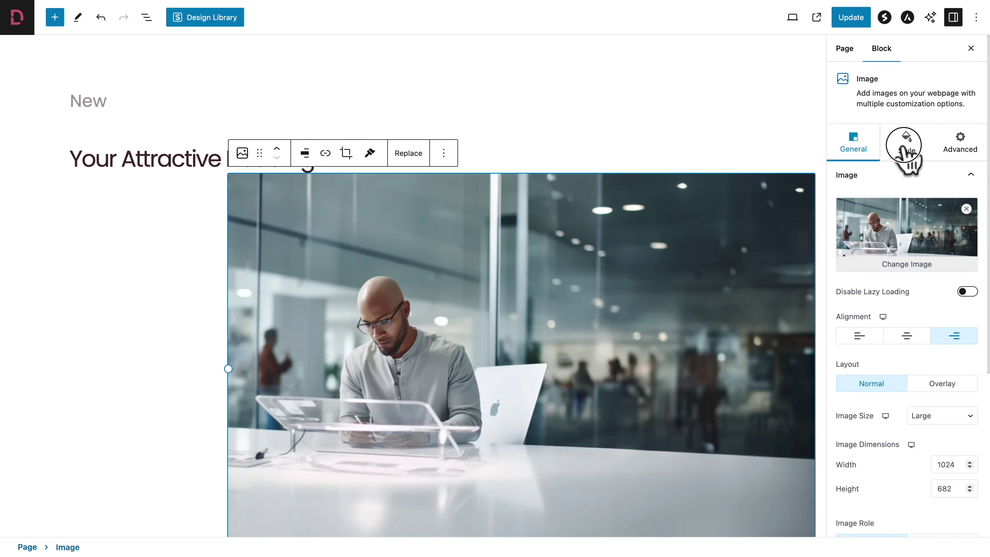
- Give the image a Solid border with a width of 10 on all four sides
click(904, 155)
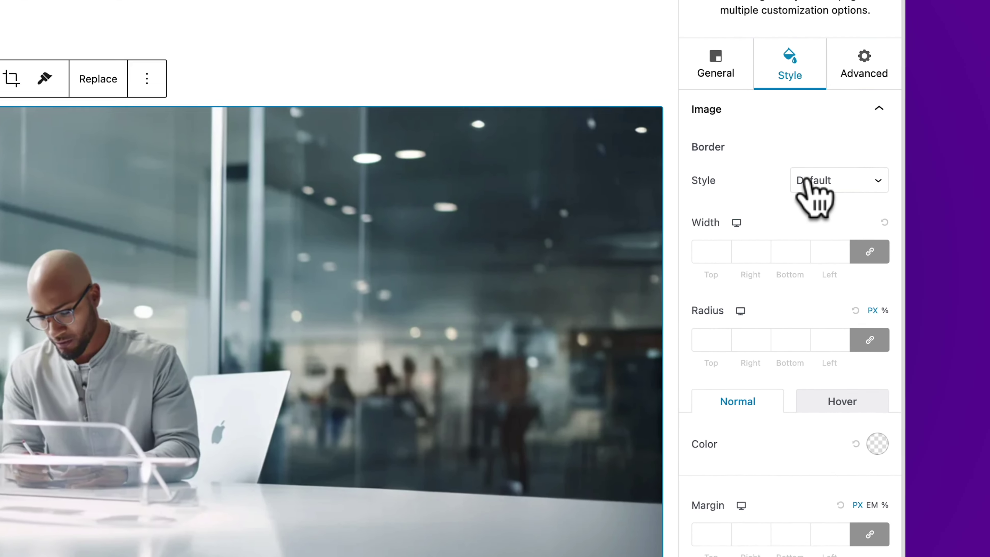
click(926, 227)
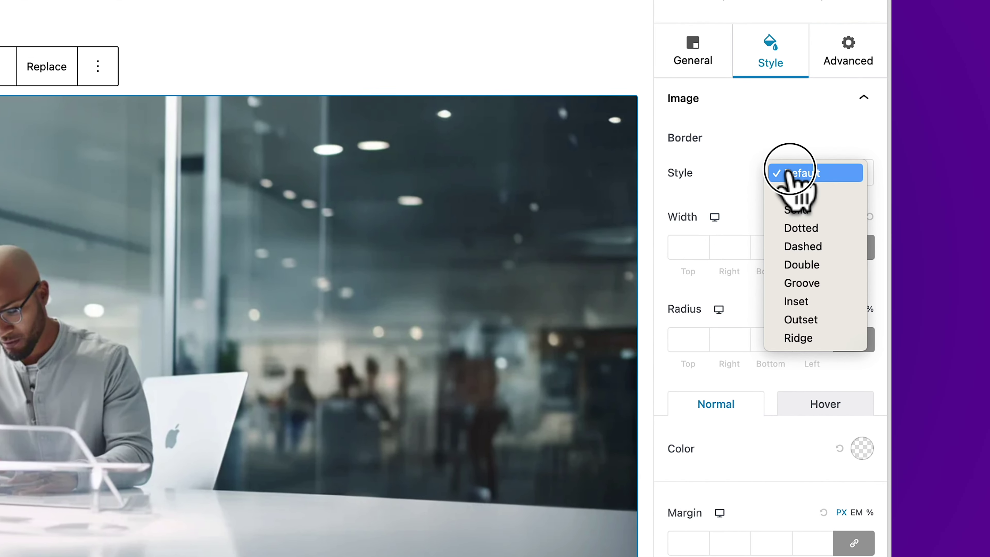
click(795, 210)
click(698, 246)
text(1)
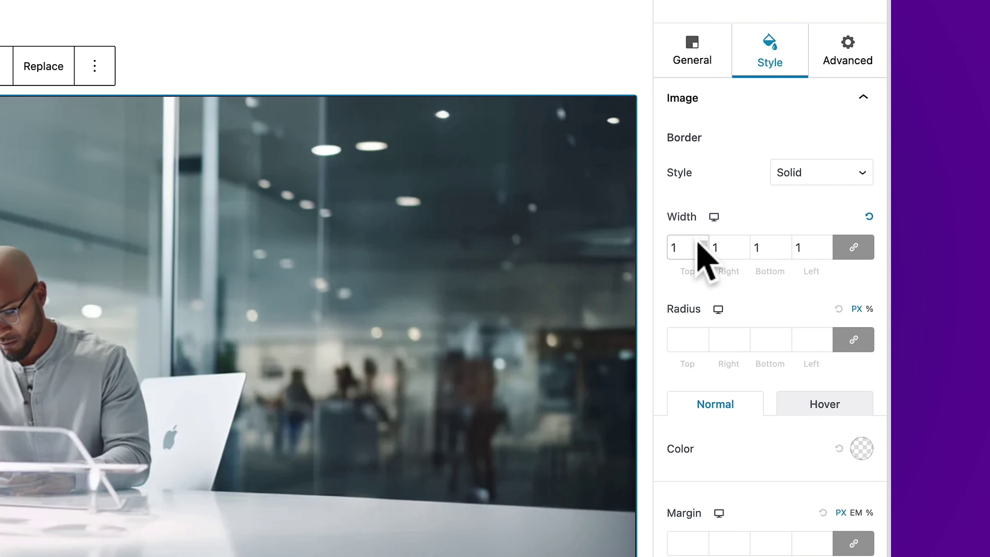
text(0)
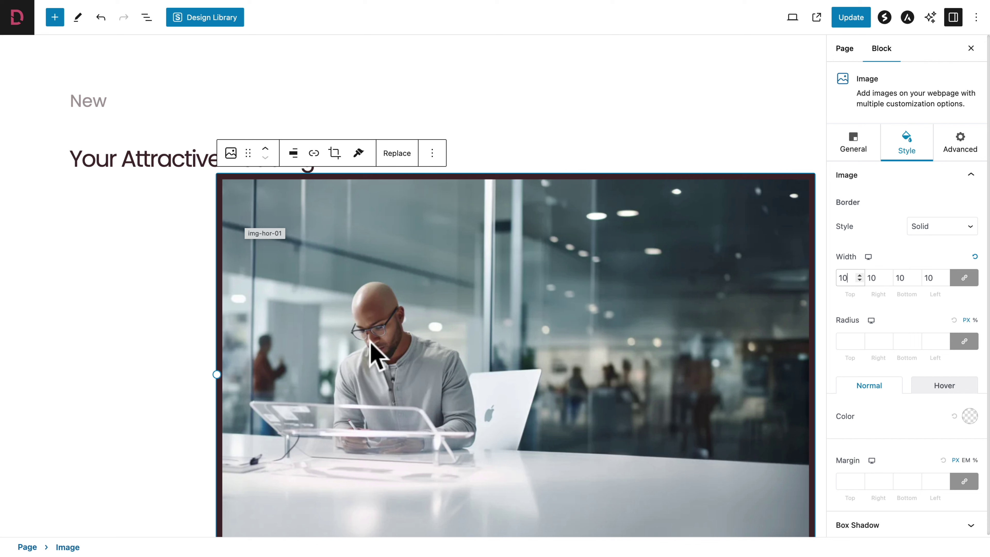
- Set the image's normal border color to red F10E0E
click(969, 416)
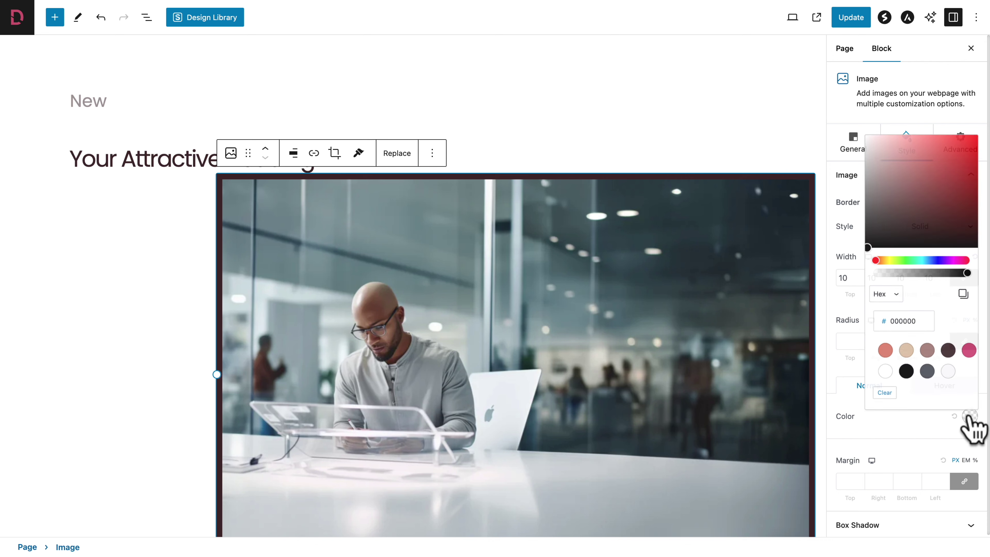
click(969, 114)
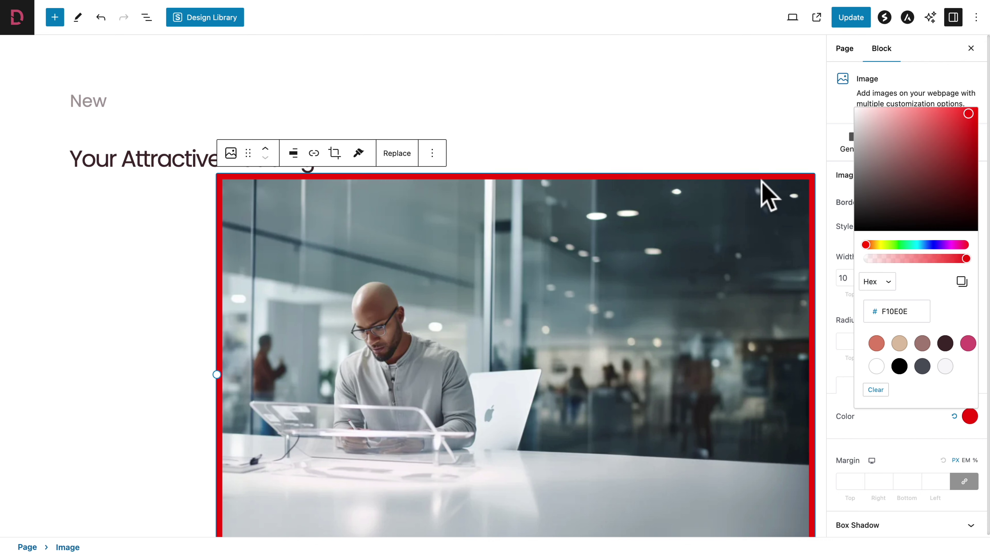
click(765, 230)
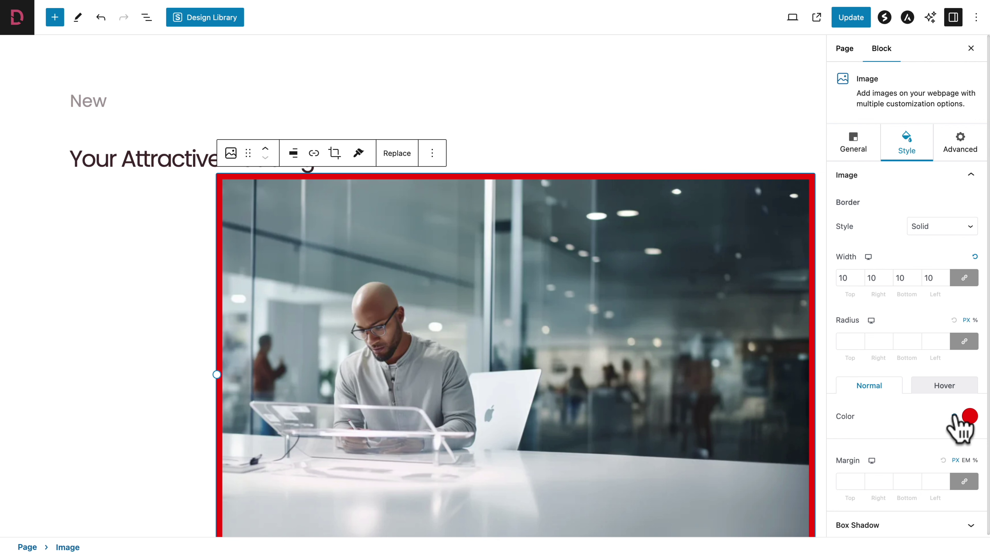
- Give the image's border a bright green color for its hover state
click(944, 386)
click(970, 416)
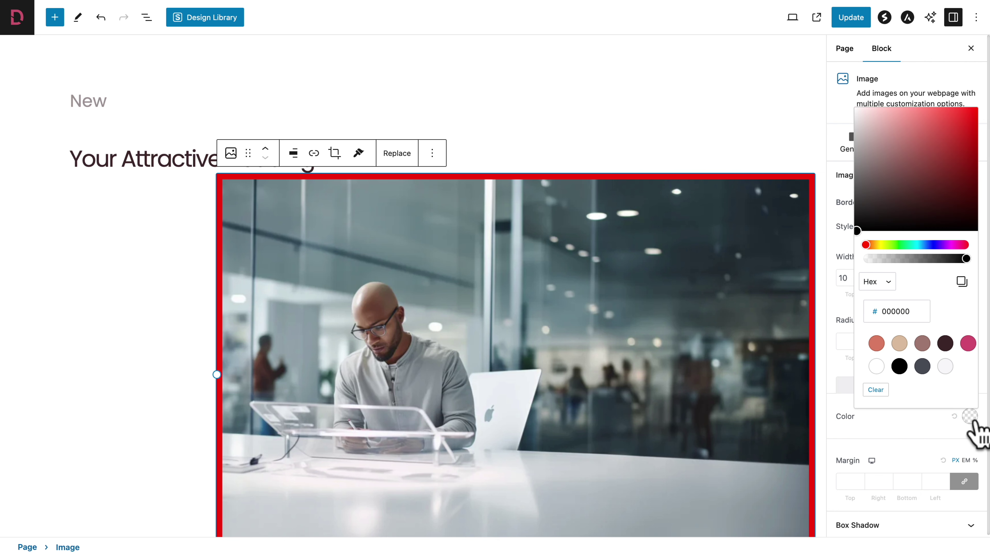
click(901, 245)
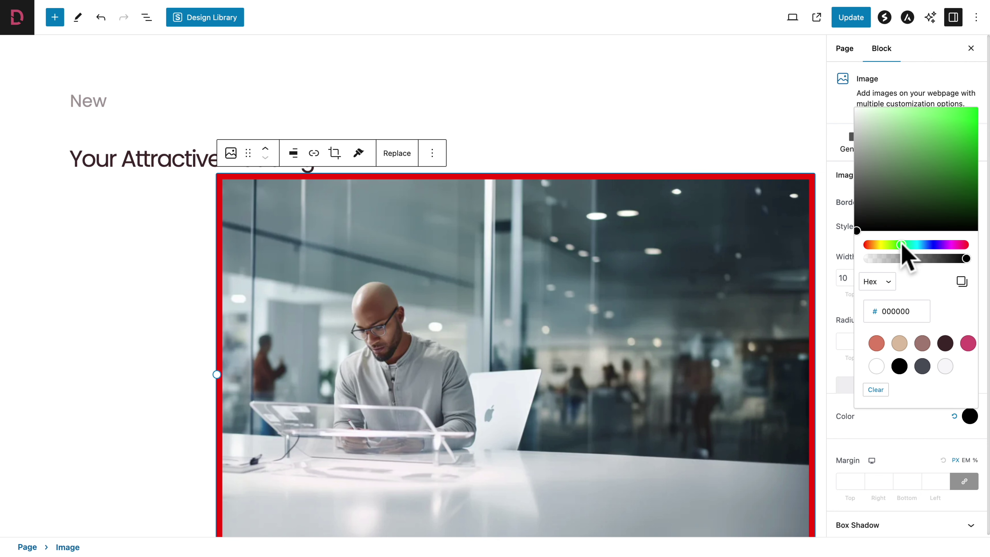
click(959, 126)
click(782, 134)
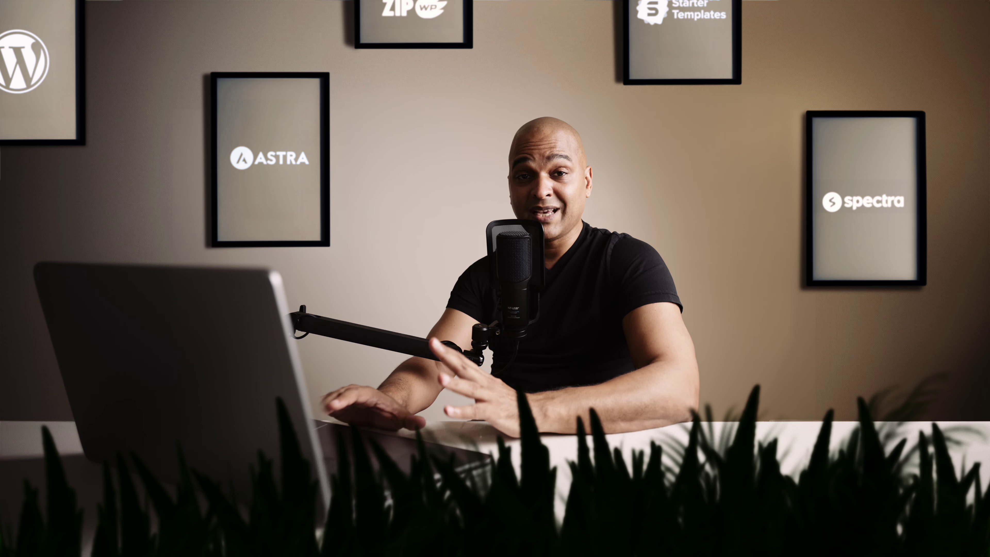
- Try a margin of 40 px on all four sides of the image, and return the margin to 0
click(849, 478)
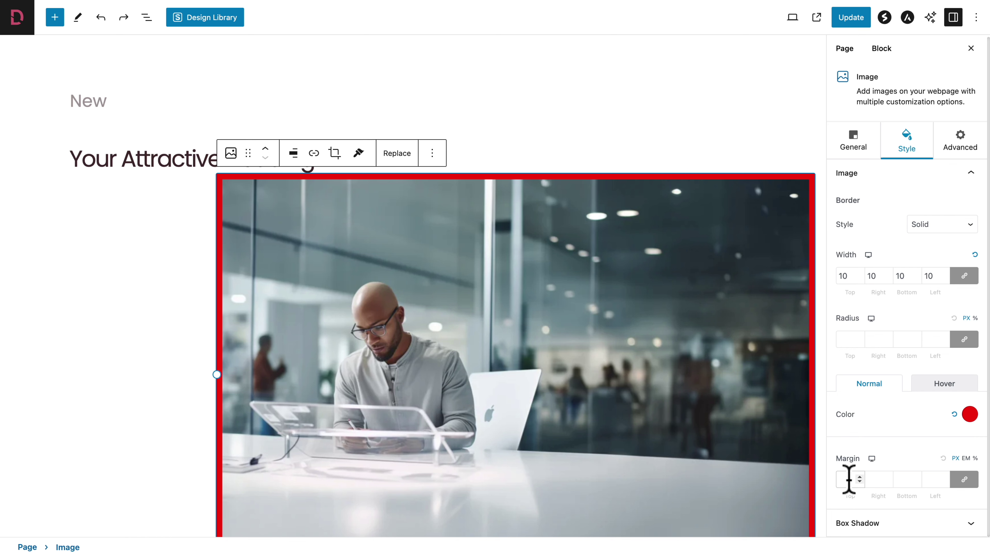
text(40)
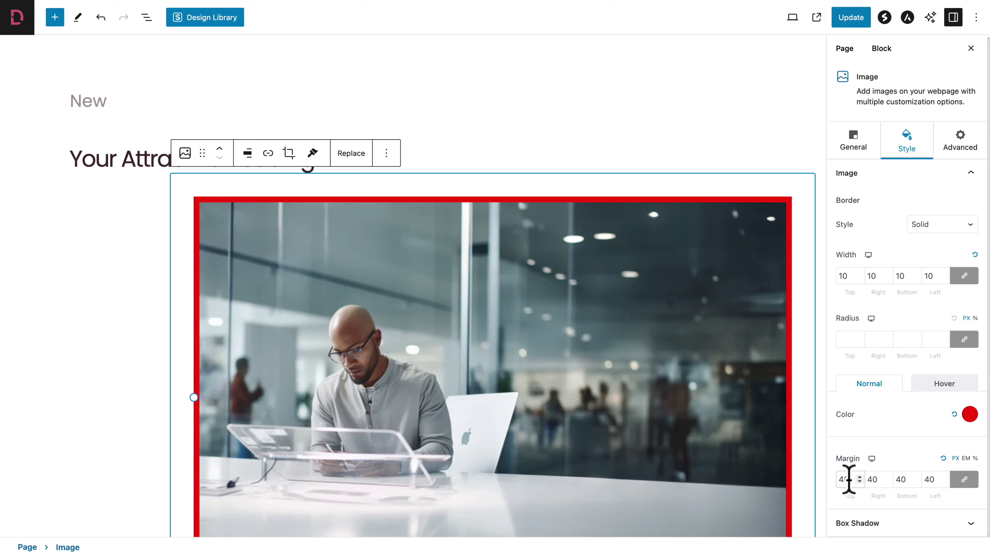
scroll(513, 397, down, 3)
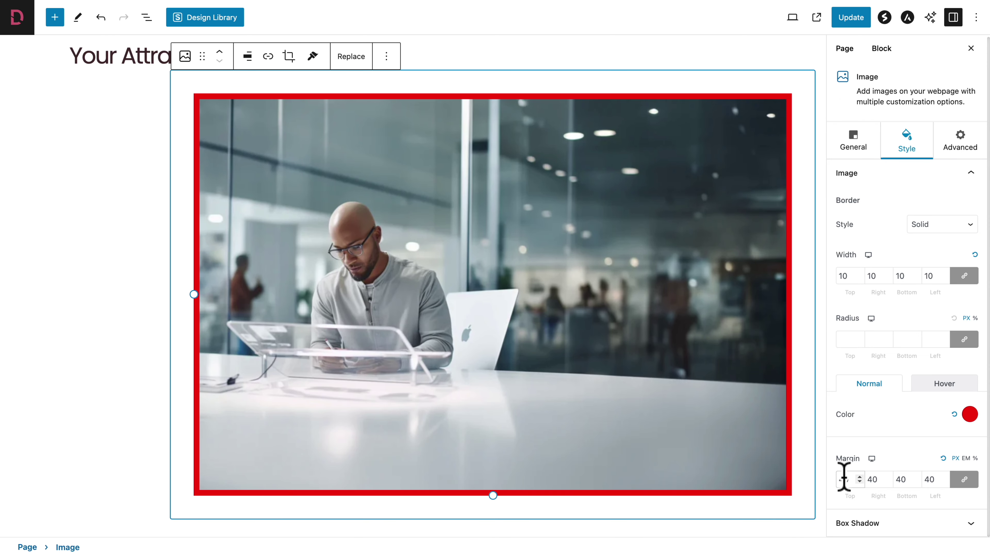
text(0)
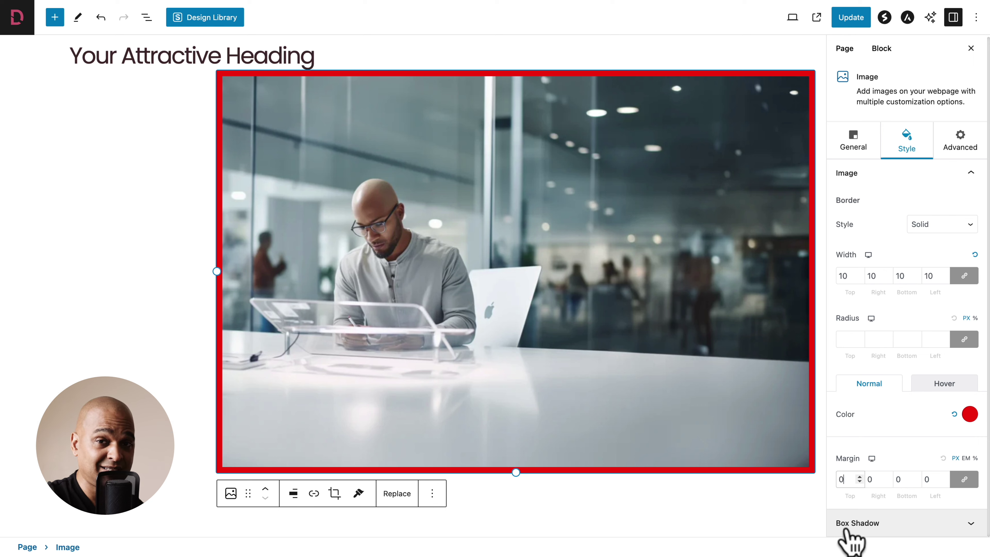
- Increase the font size of the "Your Attractive Heading" block through its Typography settings
click(169, 60)
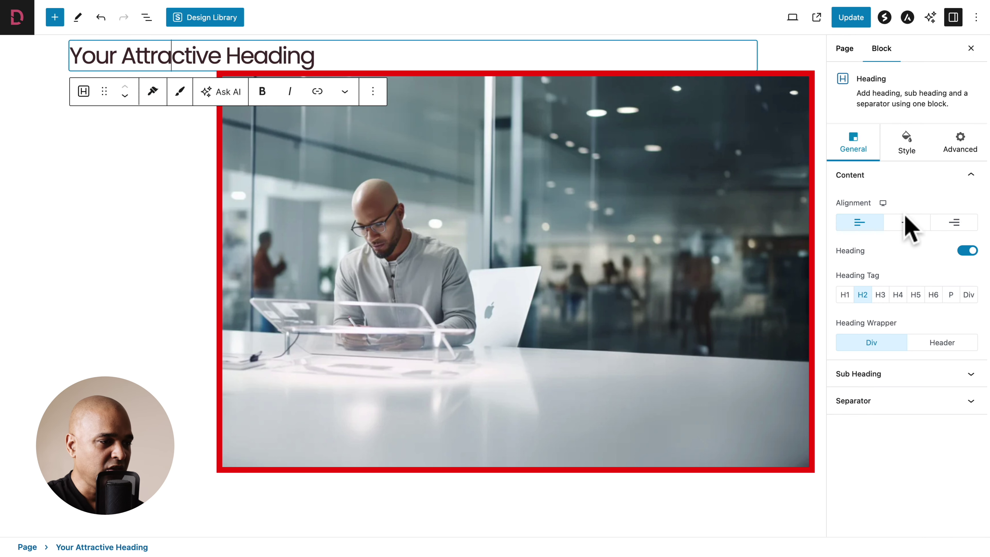
click(904, 156)
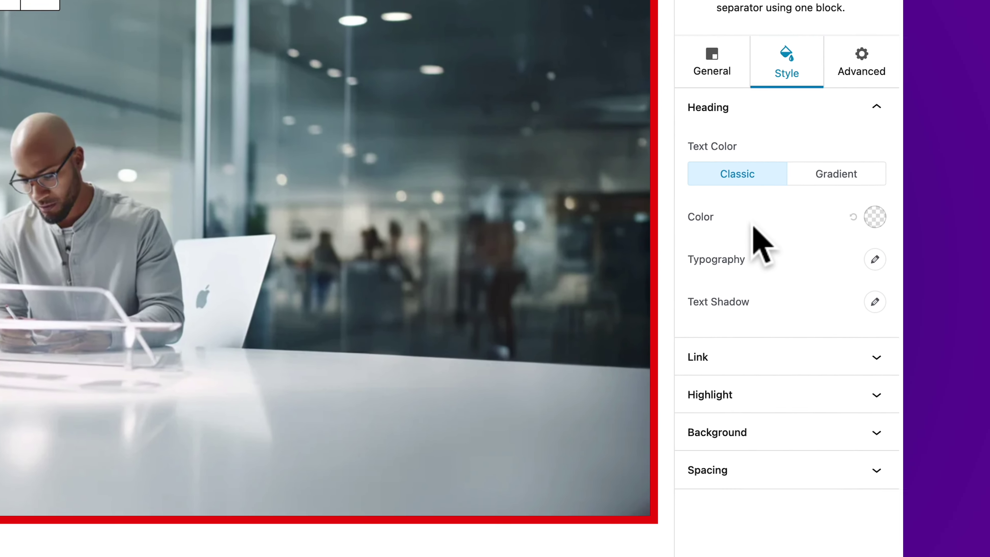
scroll(371, 210, up, 3)
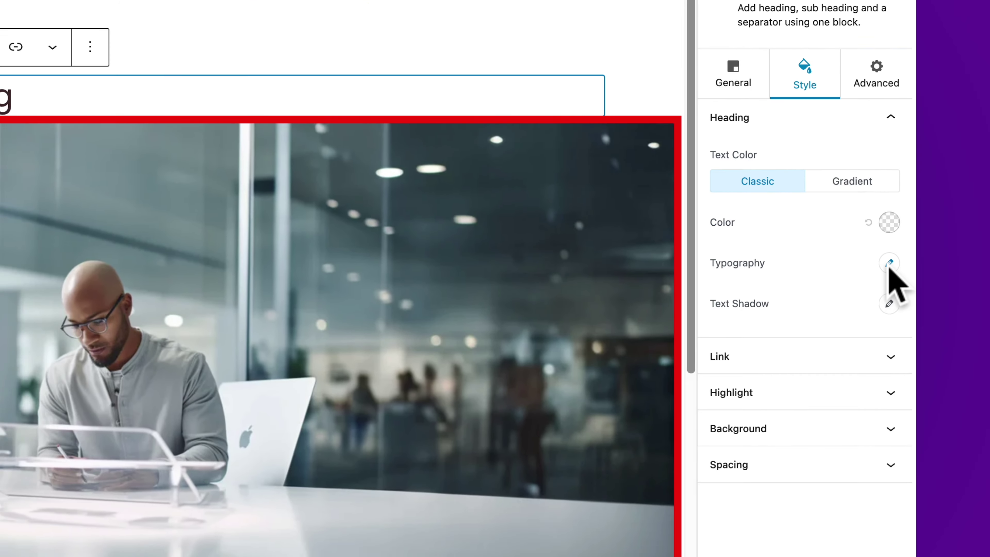
click(889, 263)
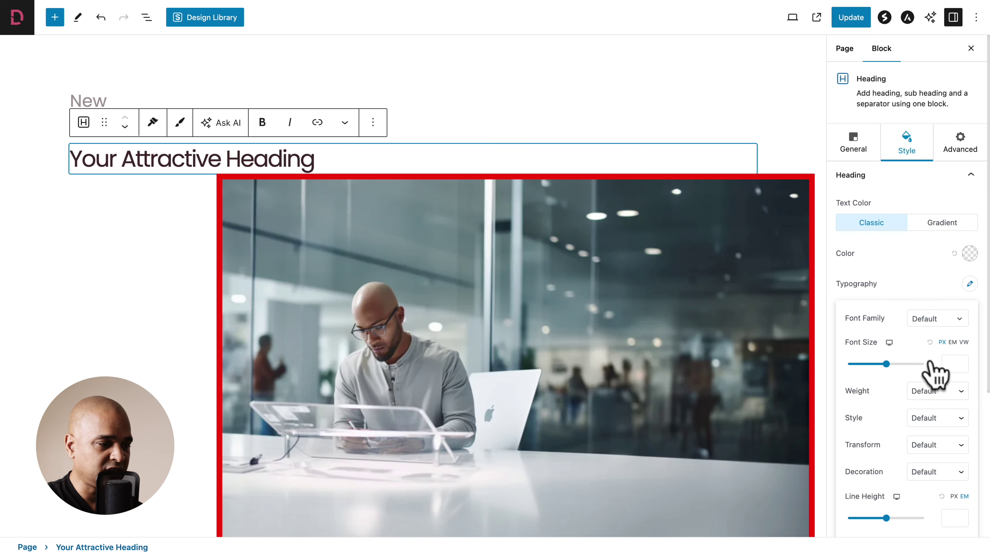
drag(887, 365, 865, 364)
click(969, 284)
- Try a black (000000) text shadow on the heading and clear the shadow color again
click(970, 314)
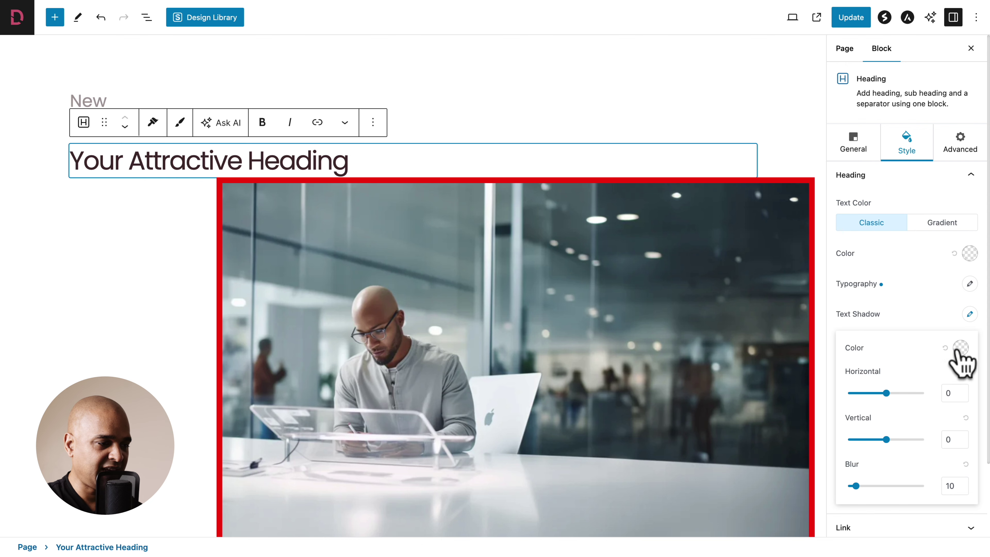
click(959, 348)
click(890, 298)
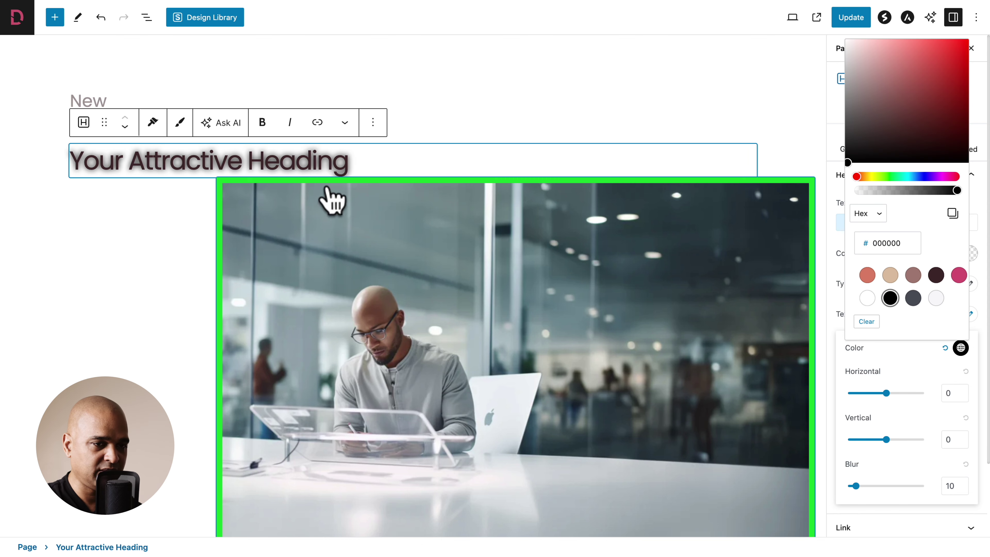
click(902, 376)
click(945, 348)
click(921, 319)
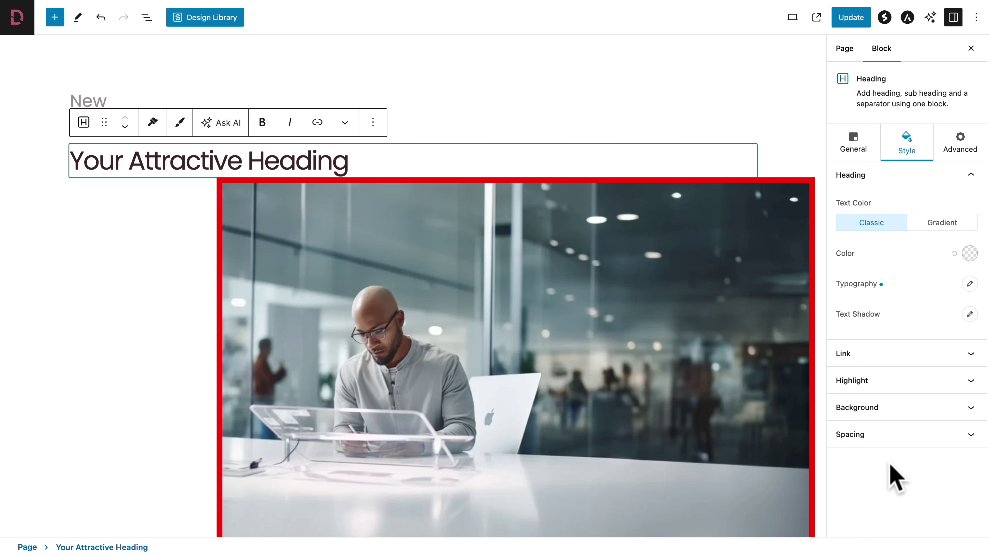
- Review the heading's advanced settings, including its animation and responsive condition options
click(949, 155)
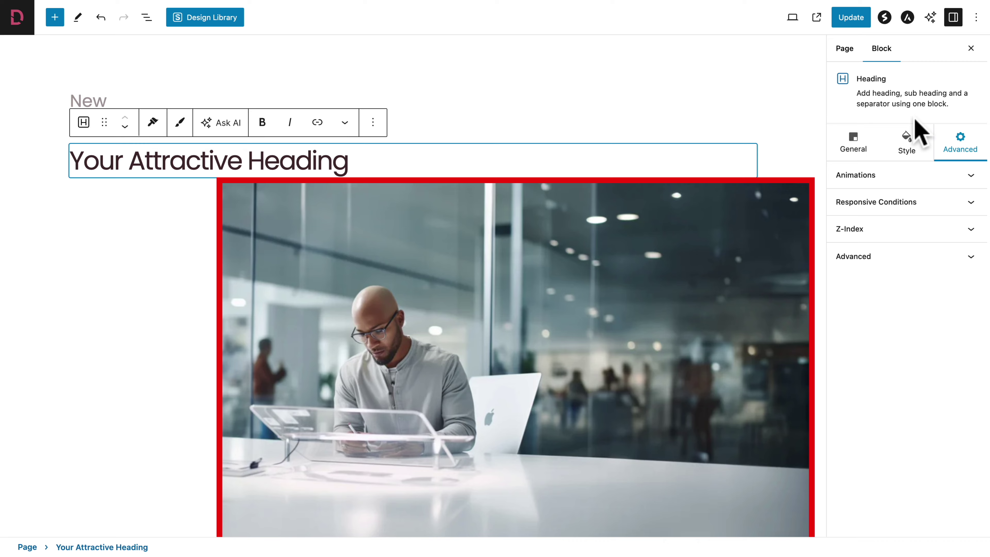
click(923, 178)
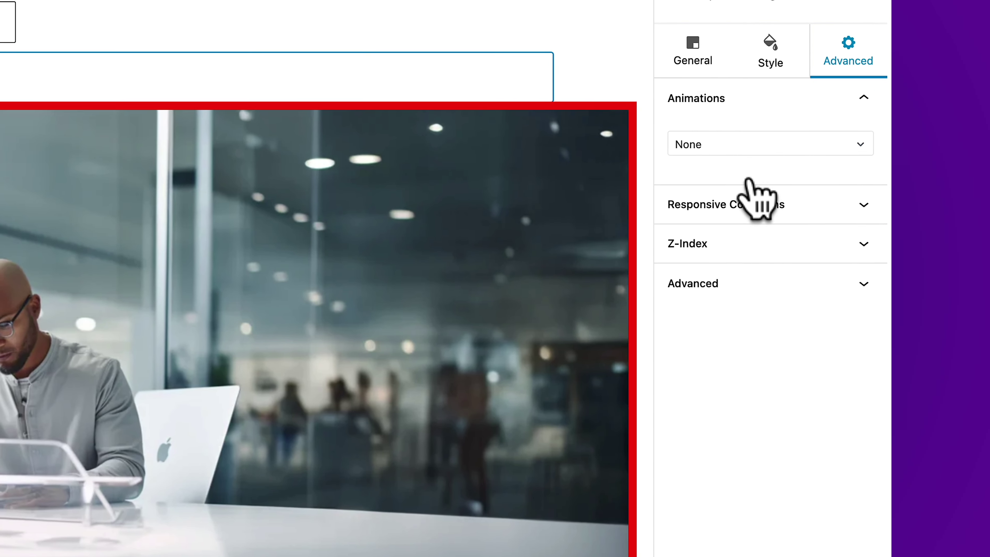
click(736, 205)
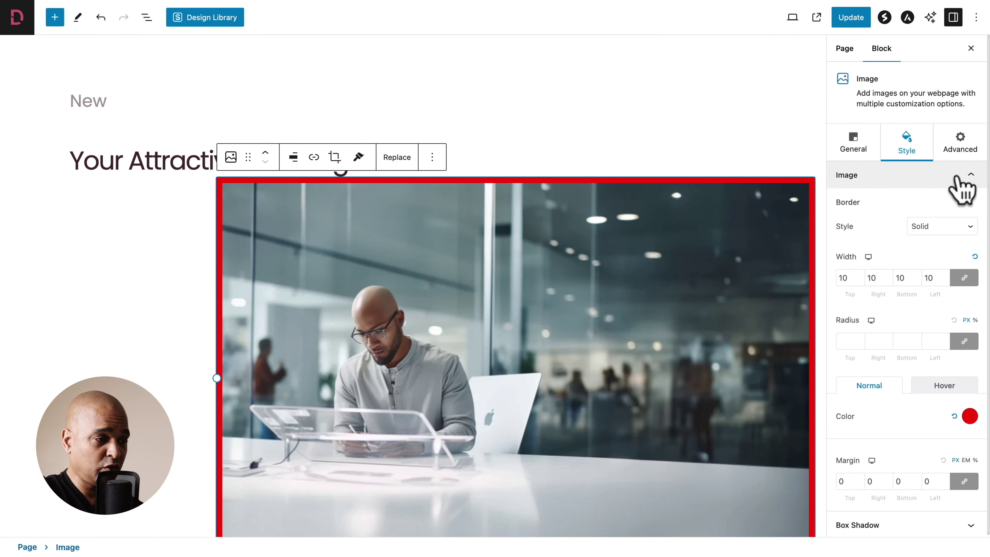
- Enable Hide on Tablet in the image's responsive conditions and update the page
click(956, 153)
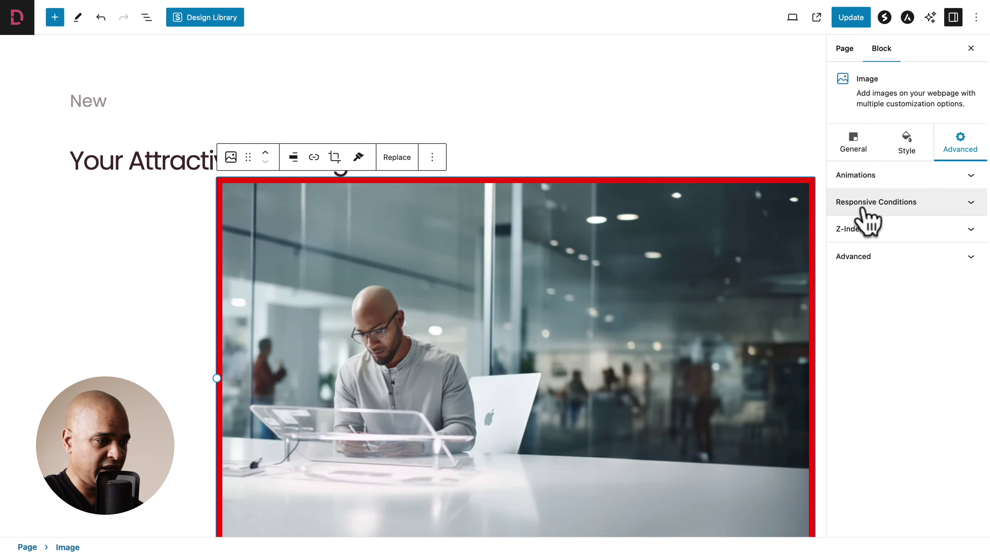
click(863, 207)
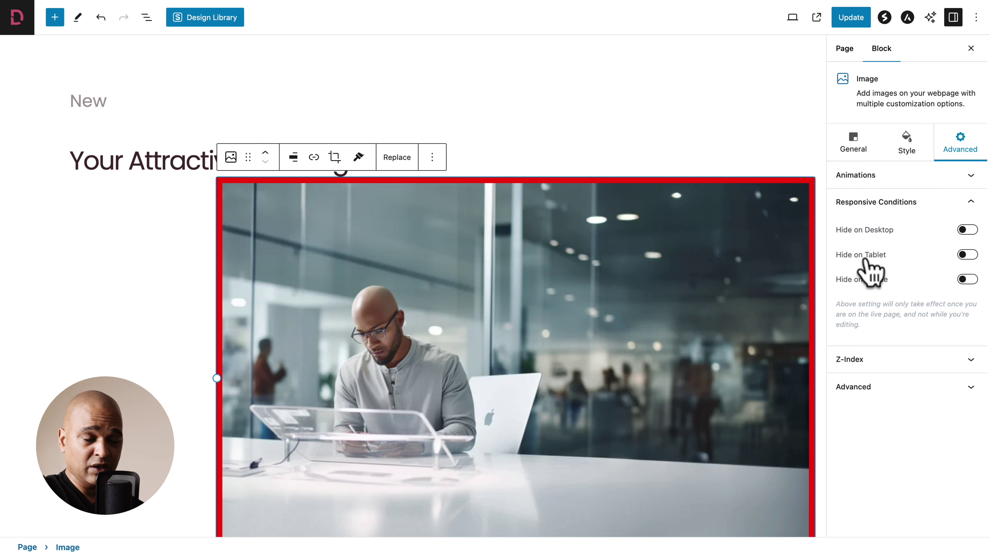
click(967, 254)
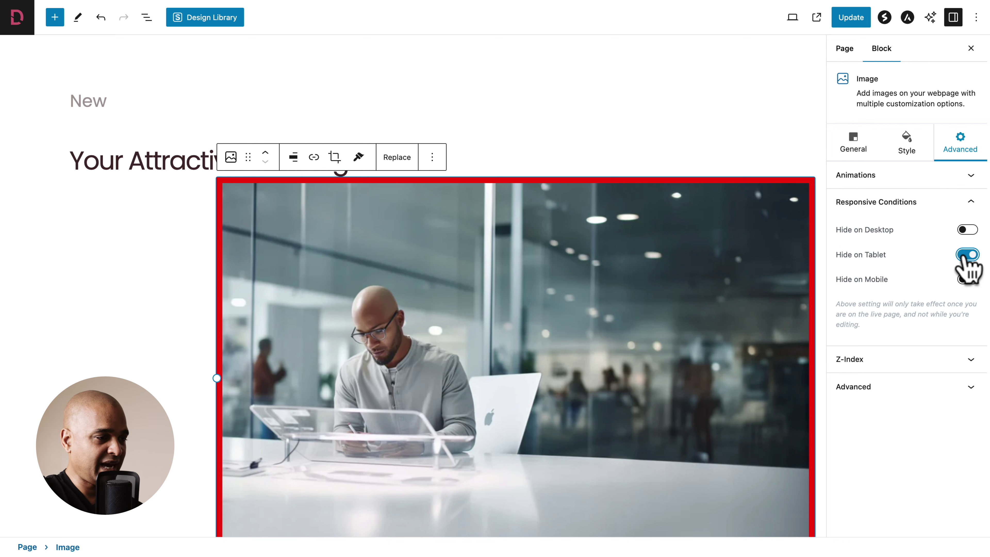
click(852, 19)
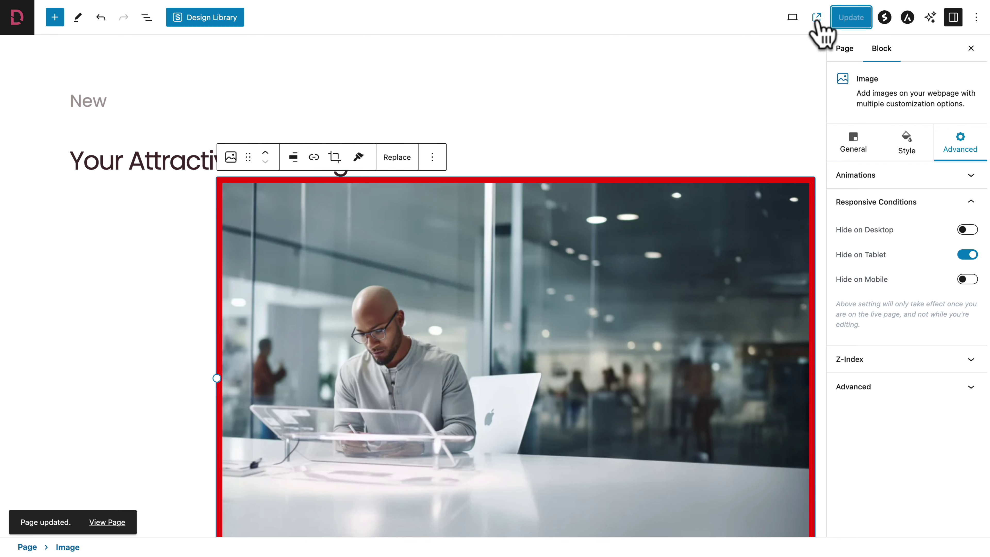
- View the published page and check the image in the browser's device emulation at phone and tablet dimensions
click(818, 19)
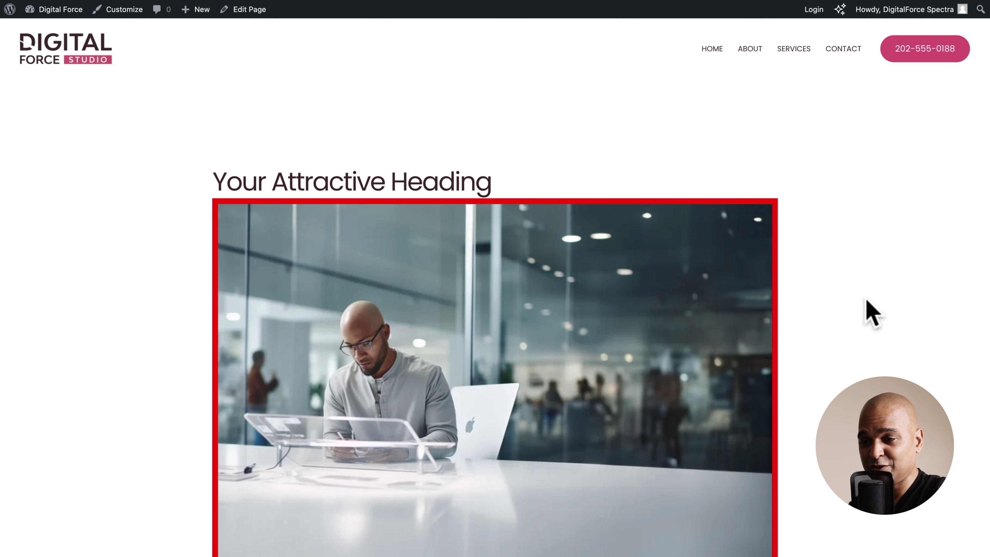
scroll(872, 312, down, 2)
scroll(871, 312, up, 1)
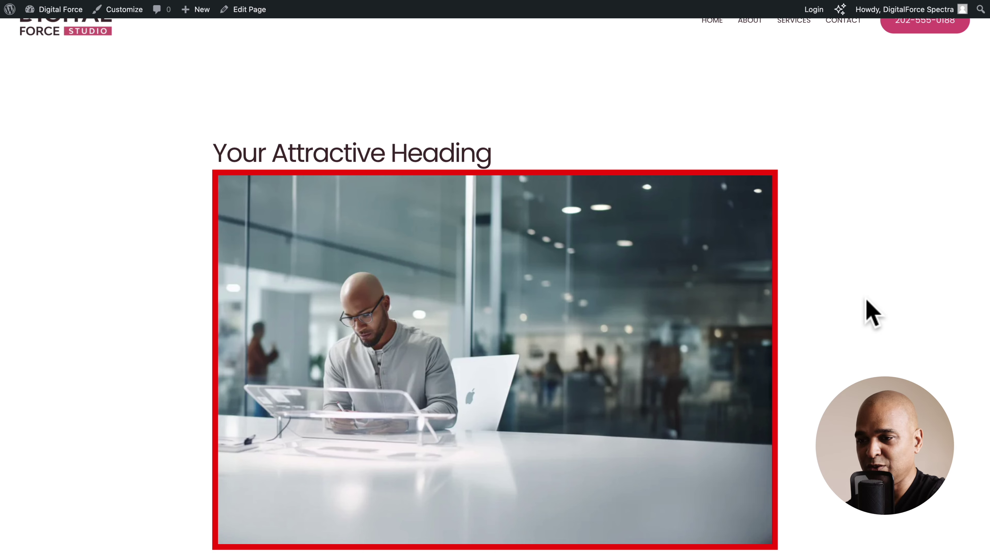
key(super+alt+i)
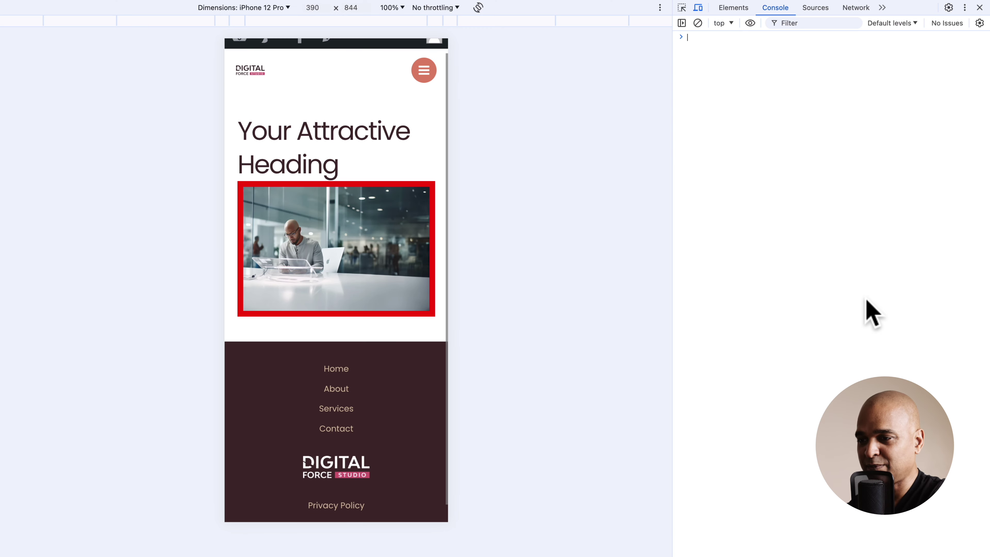
click(261, 8)
click(227, 128)
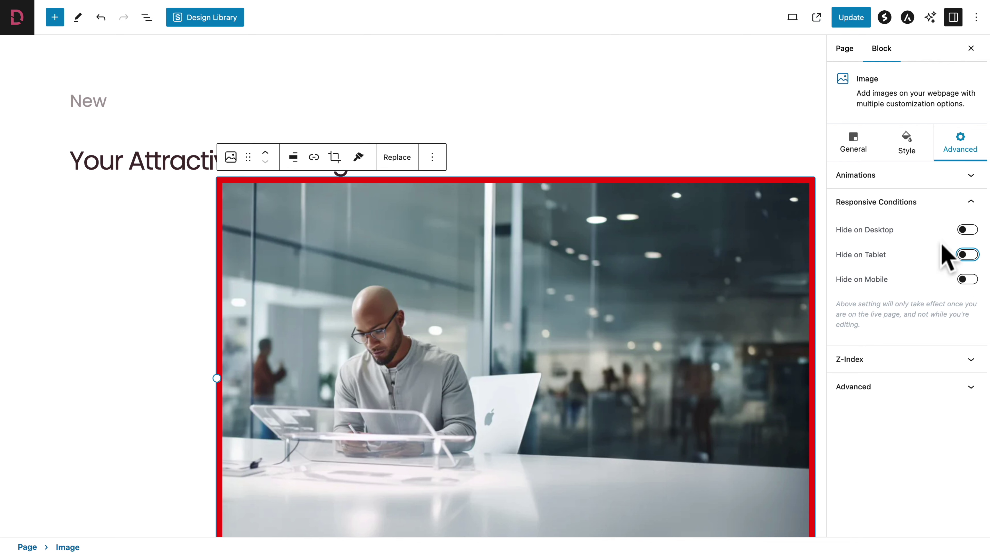
- Update the page with the image's Hide on Tablet option turned off, and review its Z-Index and Advanced settings
click(851, 19)
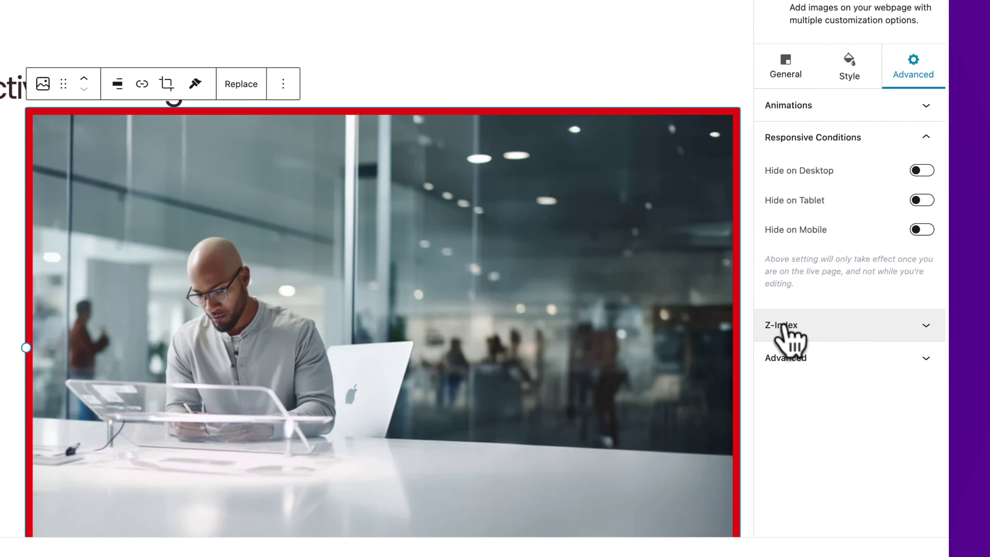
click(851, 360)
click(852, 368)
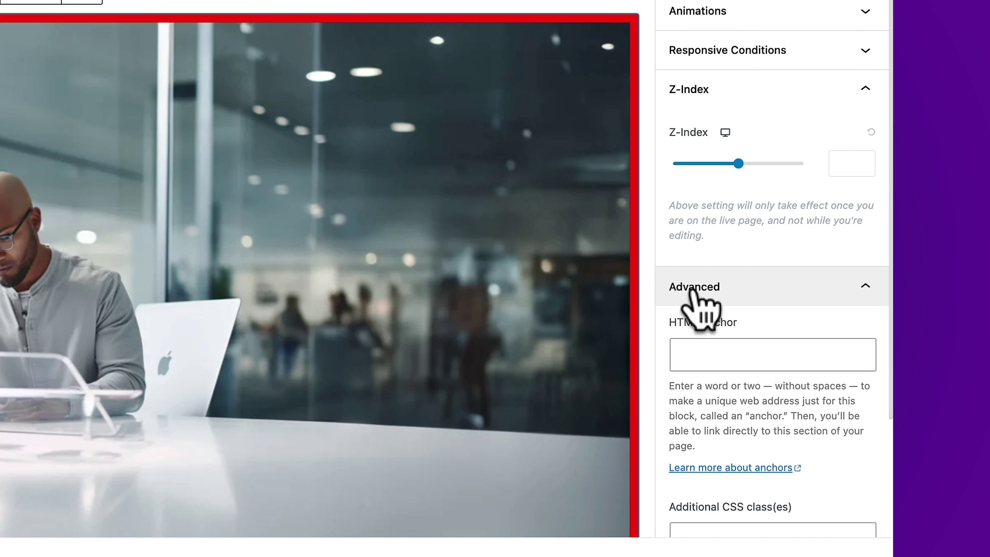
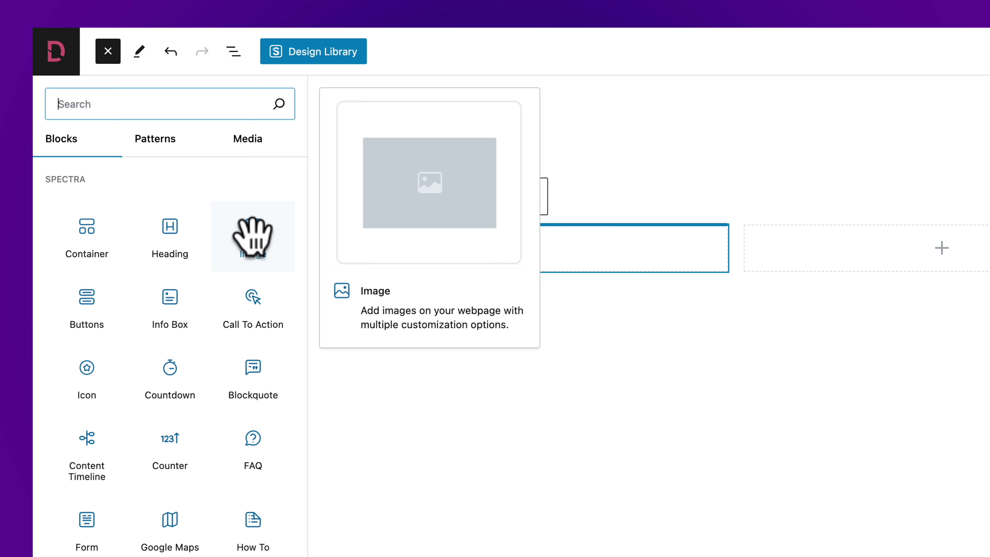
- Add a Spectra Image block to Container A and fill it with img-hor-04.webp from the media library
drag(285, 225, 486, 239)
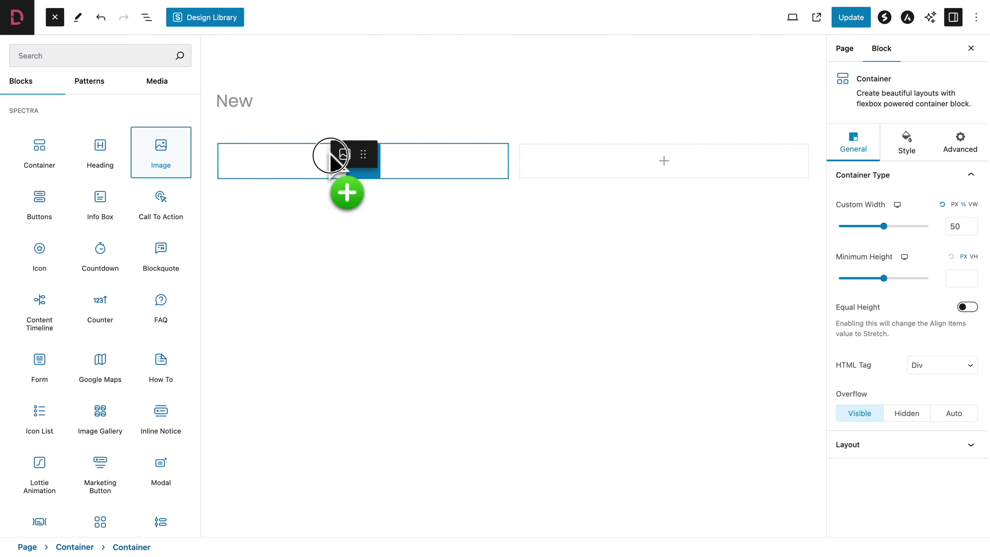
drag(331, 153, 353, 164)
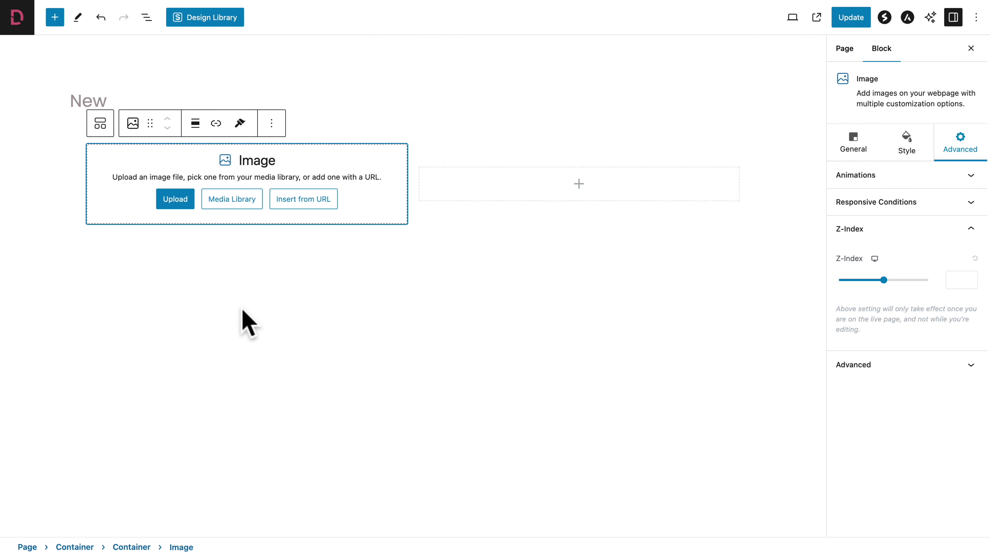
click(220, 200)
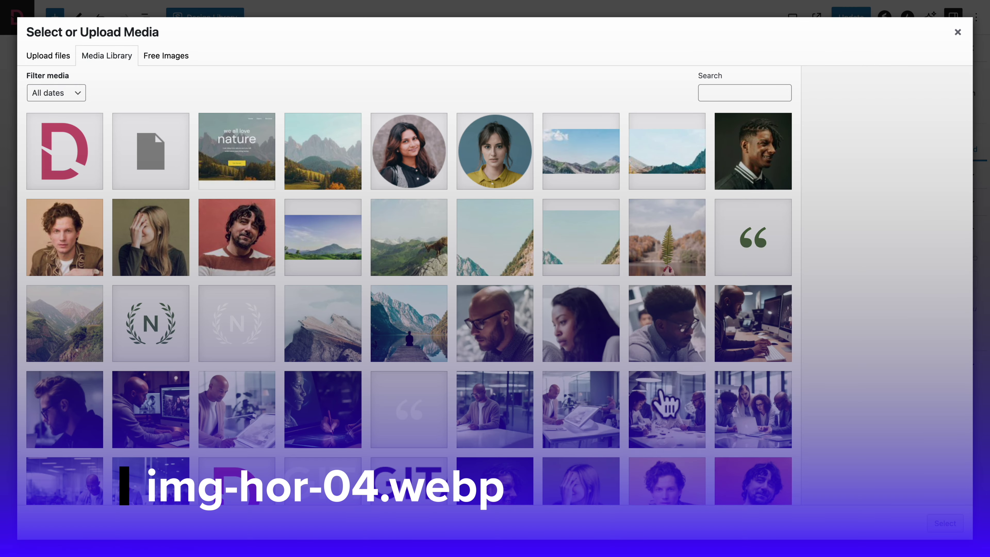
click(666, 406)
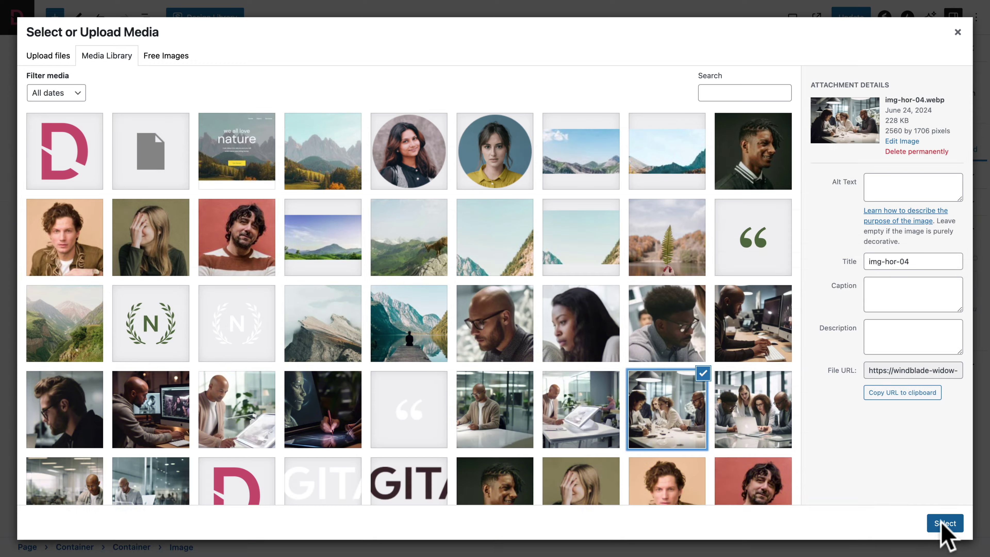
click(945, 524)
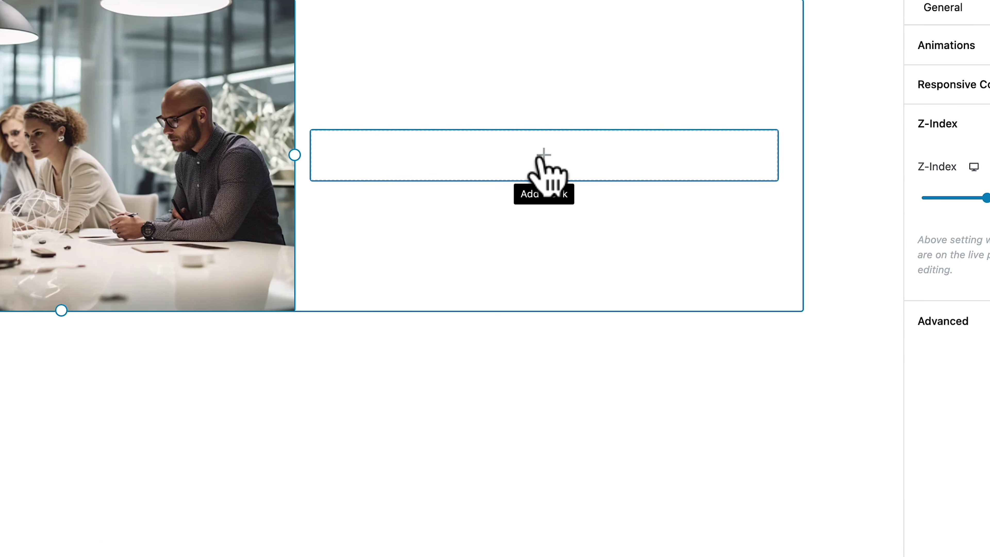
- Add a Spectra Heading block to the empty Container B and place a Buttons block directly below the heading
click(540, 158)
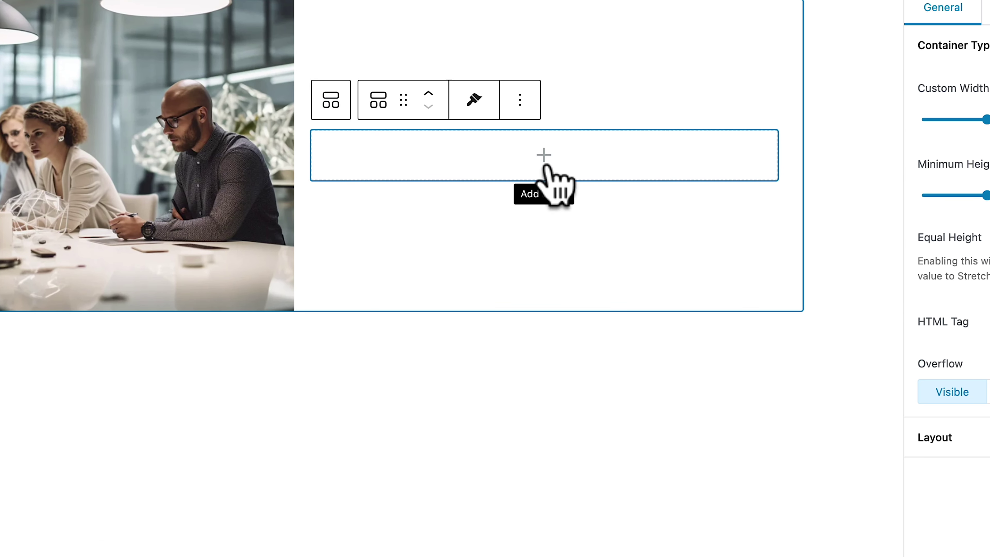
click(541, 159)
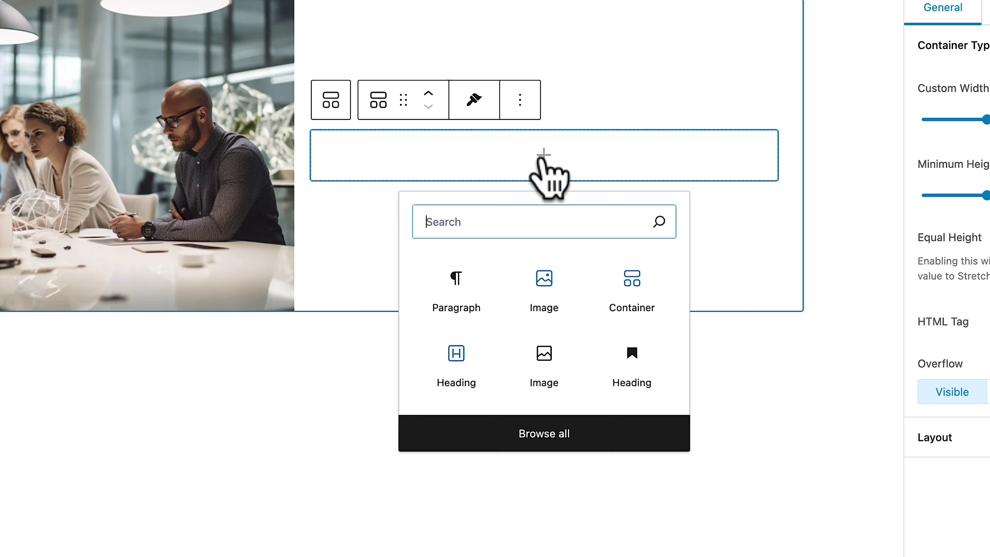
click(458, 364)
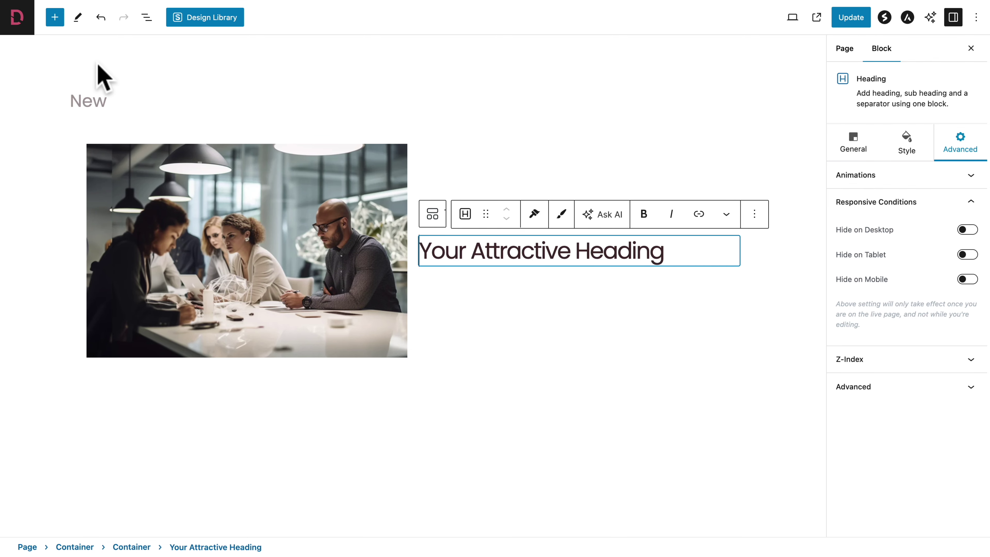
click(55, 18)
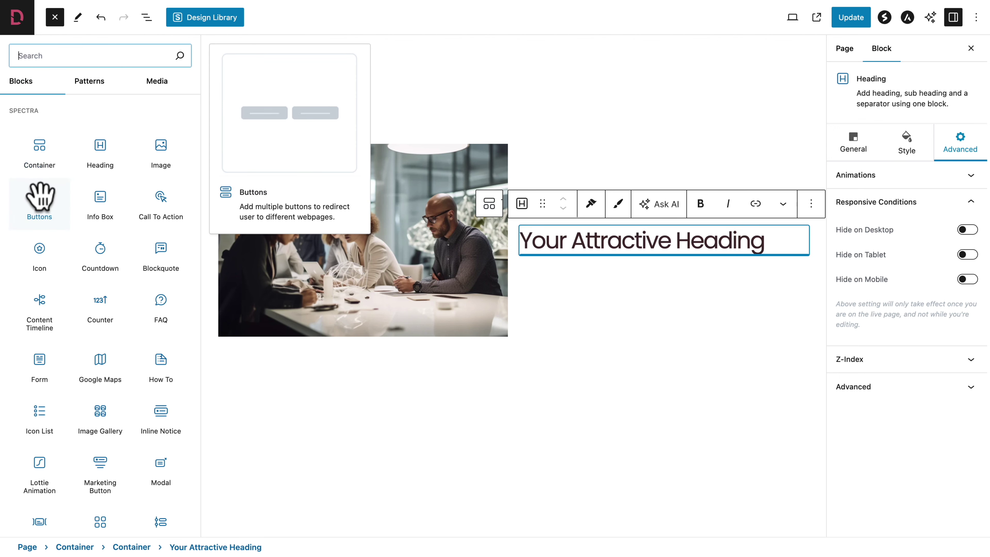
drag(37, 199, 546, 260)
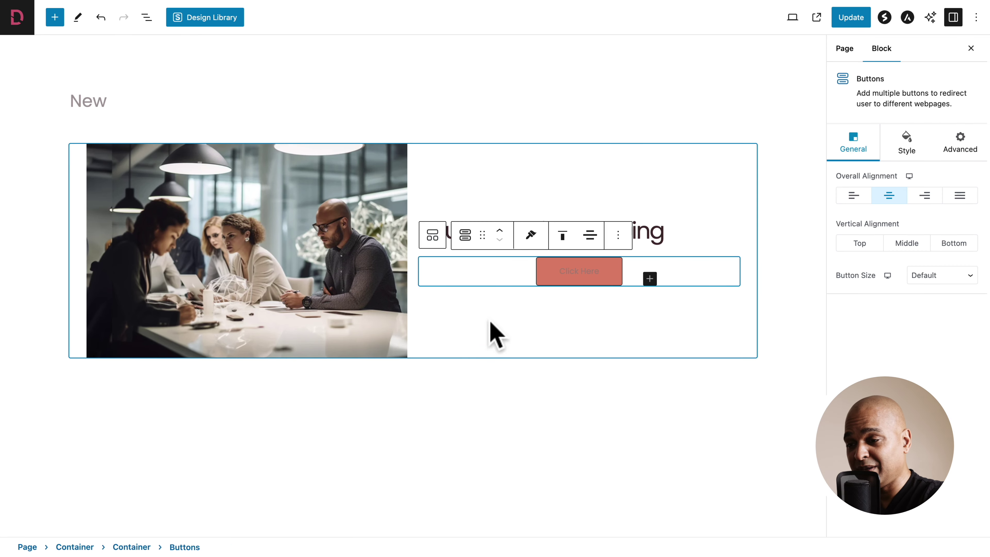
- Show the page's block hierarchy, expand the Buttons block in Container B, and duplicate its button
click(147, 18)
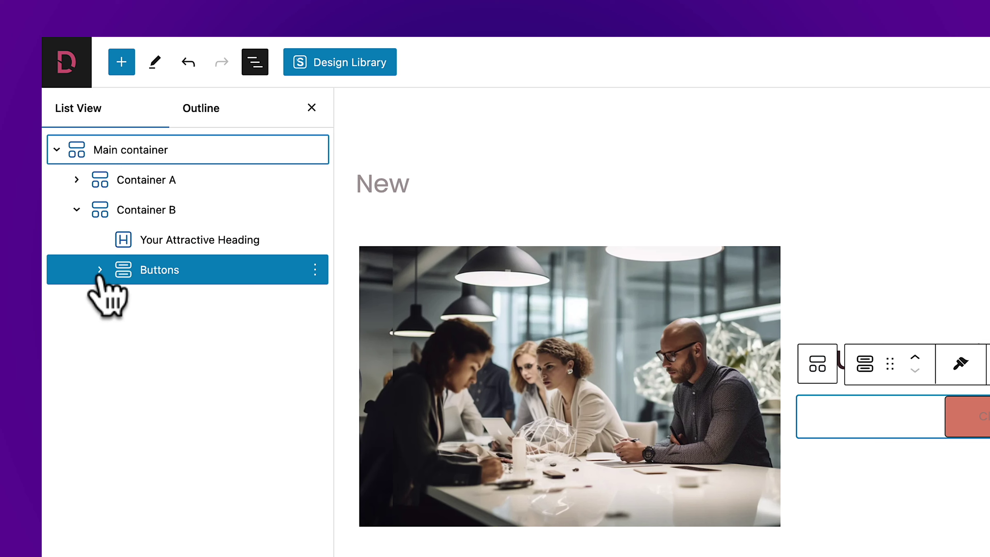
click(100, 270)
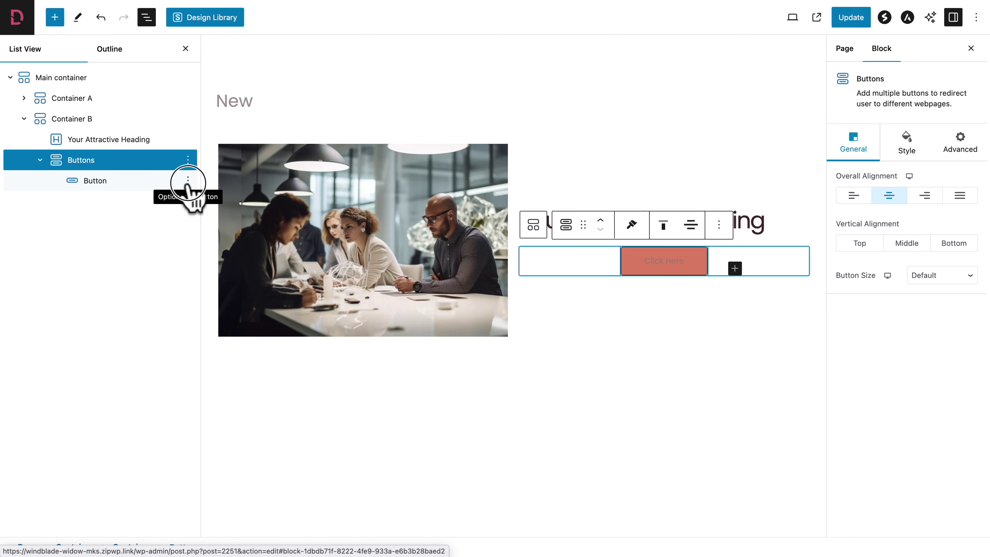
click(190, 182)
click(197, 222)
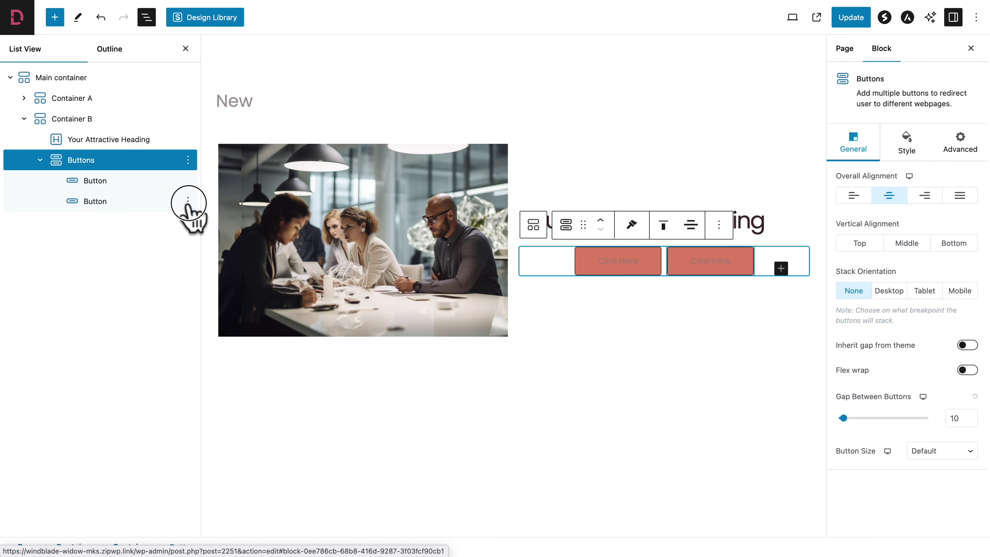
- Delete the second button from the Buttons block, then undo and redo that deletion
right_click(189, 211)
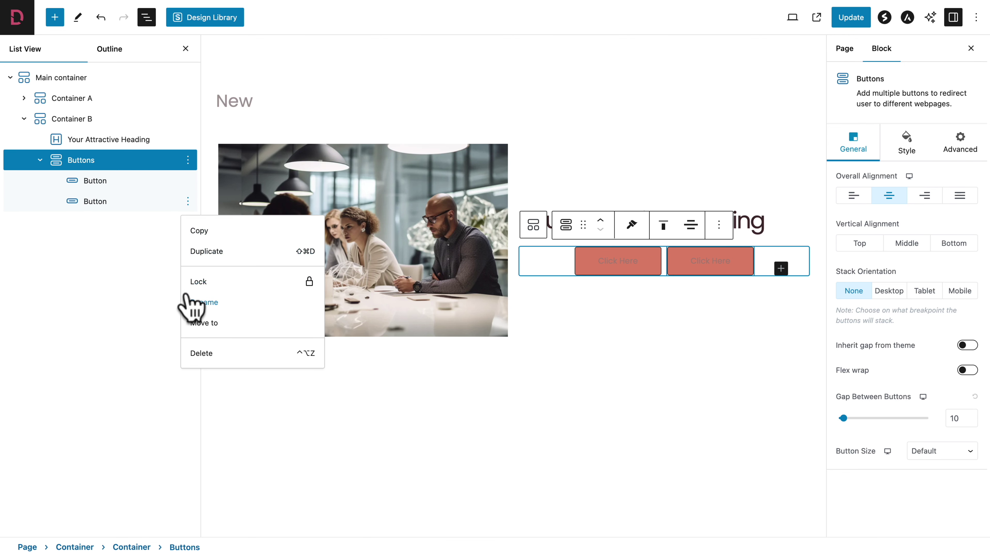
click(200, 354)
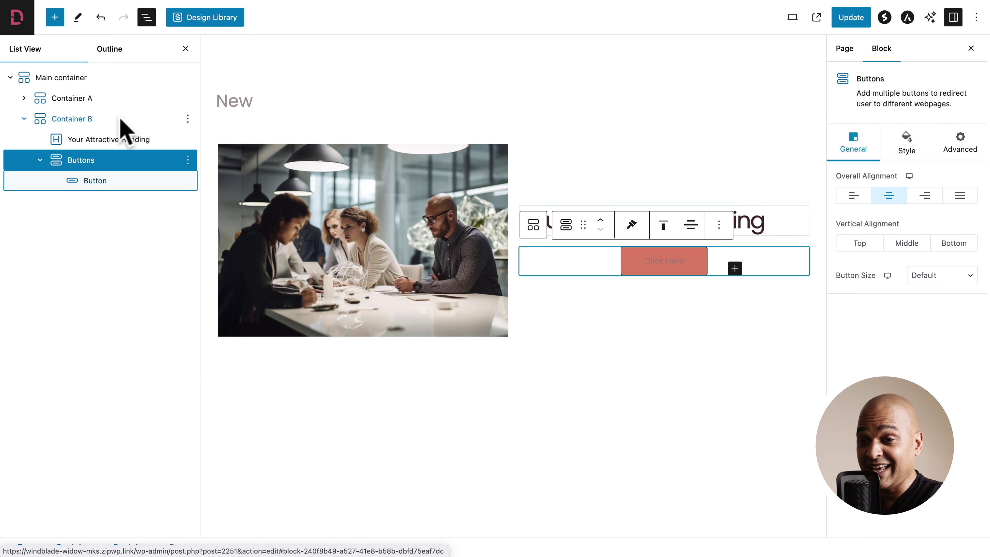
click(101, 20)
click(124, 18)
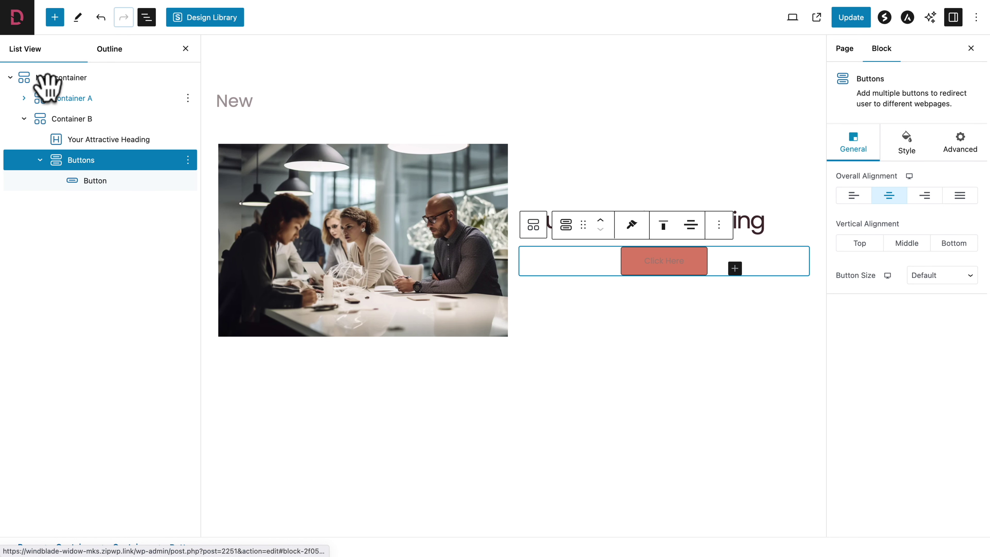
- Try the Main container's column, reversed row and reversed column layout directions, and return it to the normal row direction
click(50, 77)
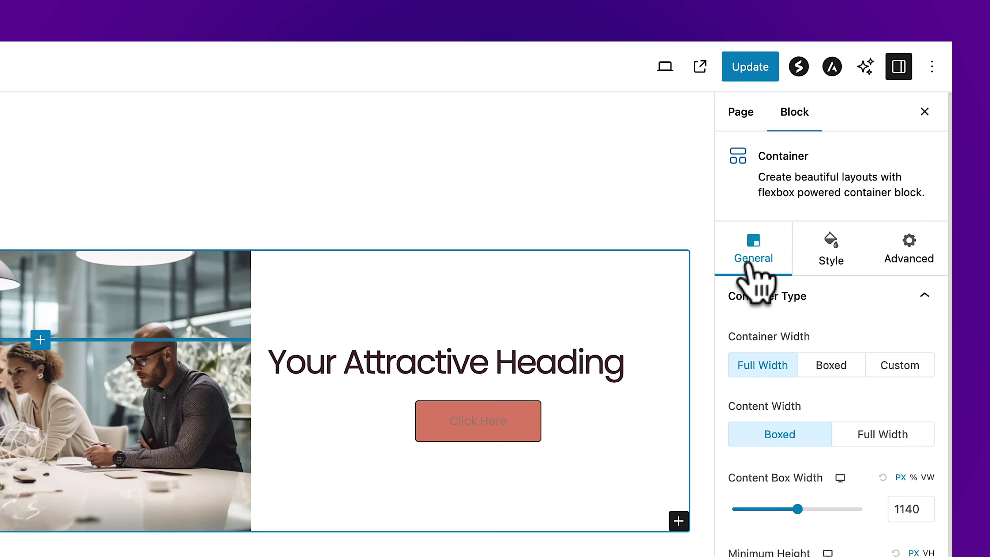
click(876, 301)
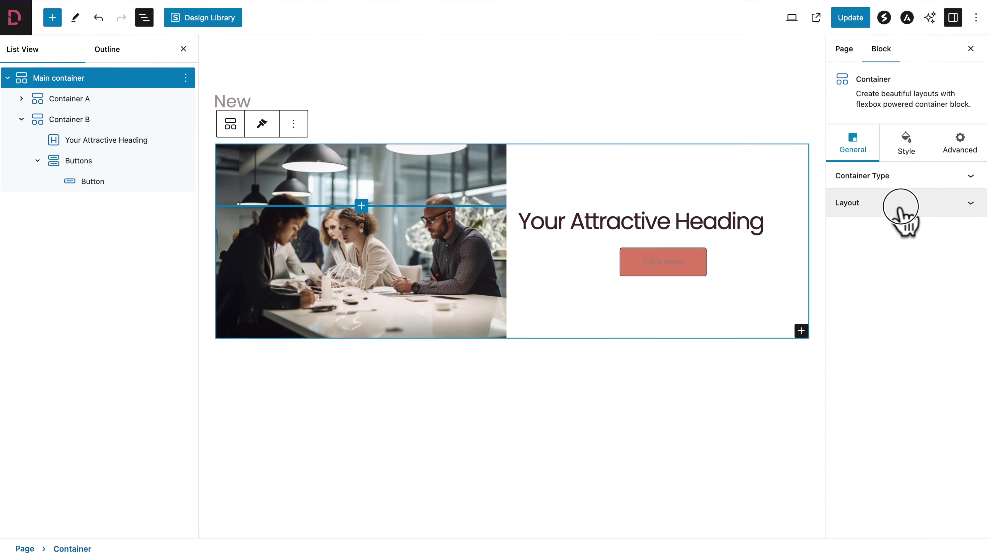
click(899, 211)
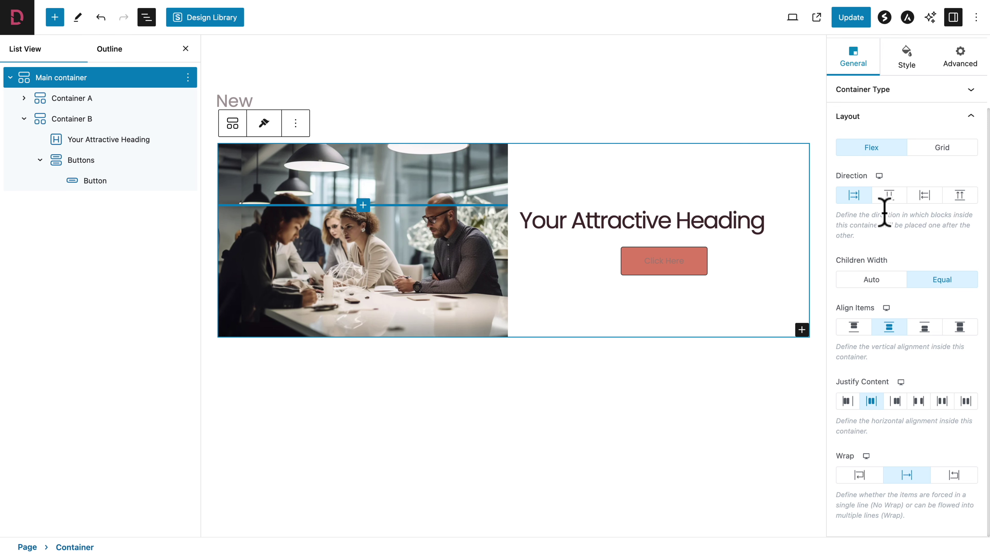
click(890, 196)
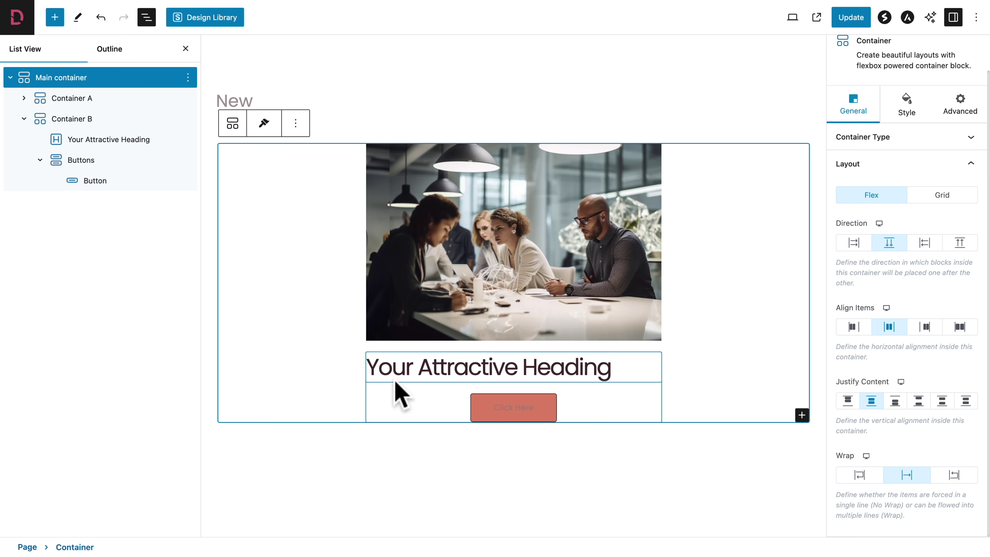
click(854, 243)
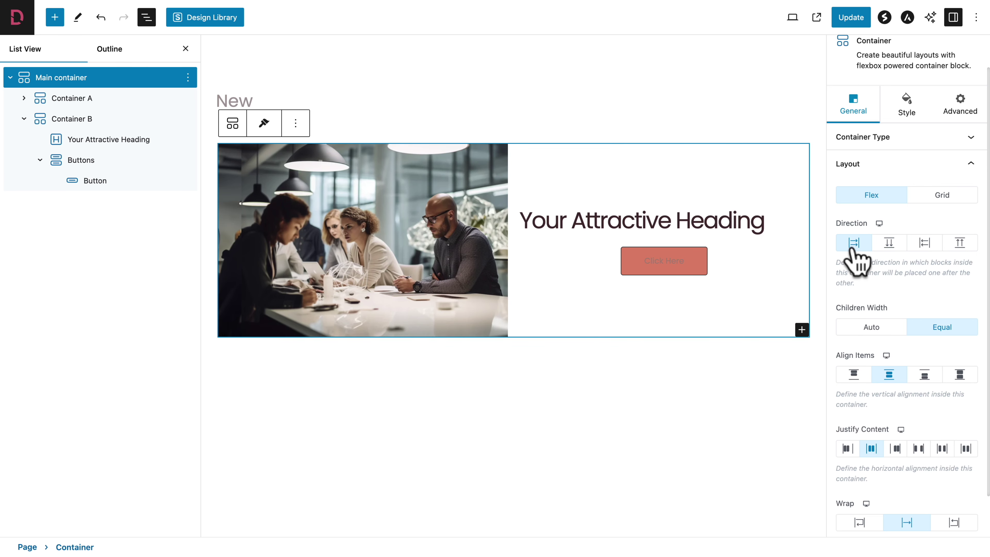
click(925, 244)
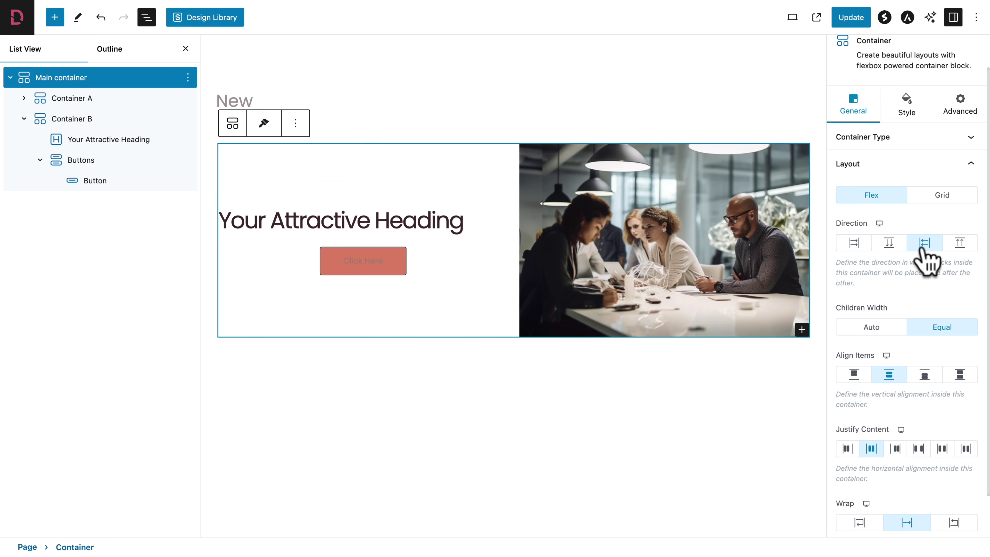
click(960, 244)
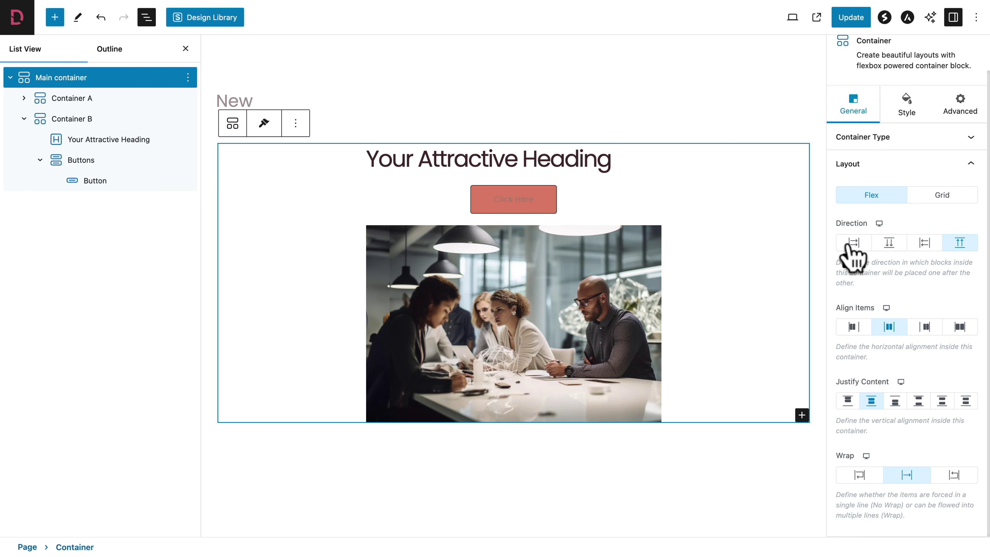
click(853, 243)
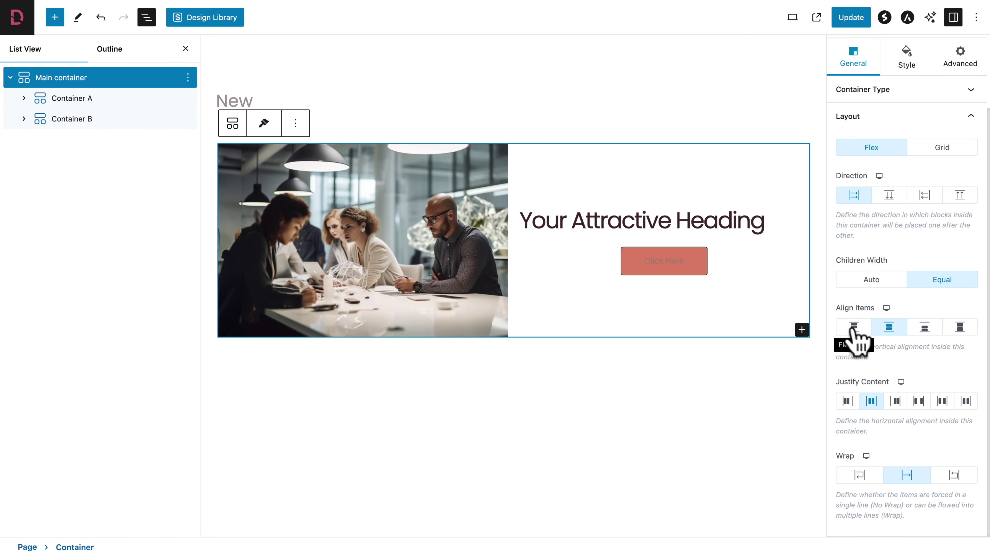
- Try top and bottom vertical alignment for the Main container's items, and return them to centred alignment
click(854, 327)
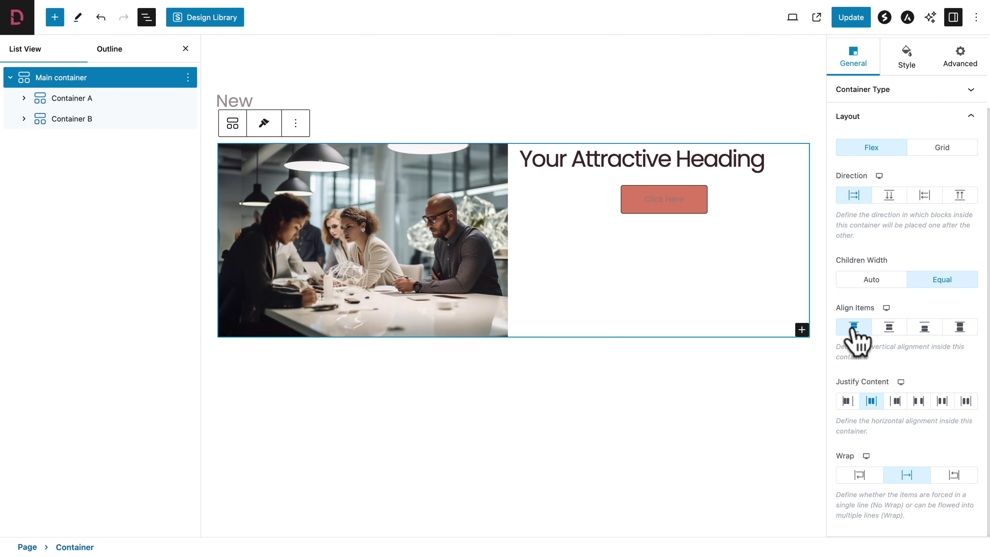
click(925, 329)
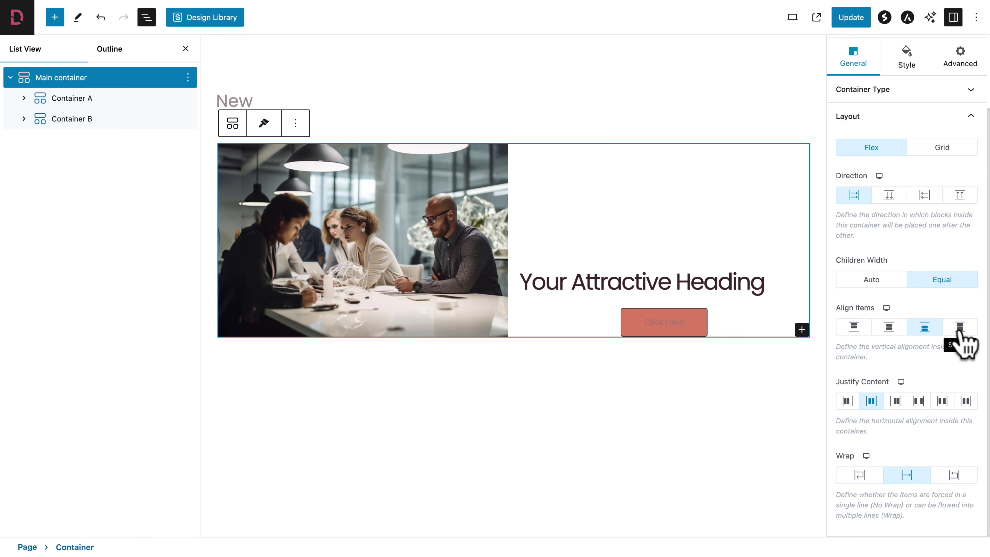
click(881, 331)
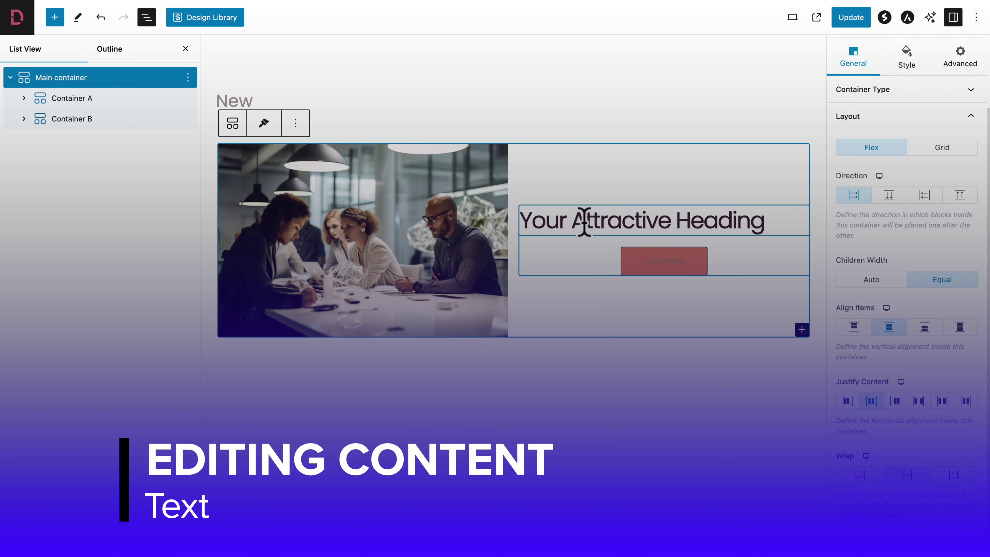
- Replace the whole heading text with "dklfjsdlfgj" and undo the replacement
click(579, 222)
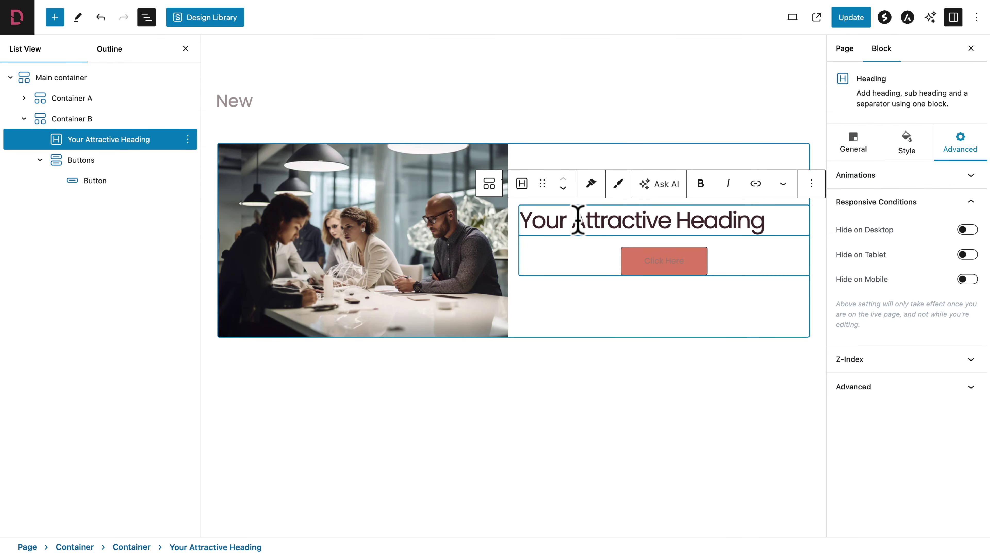
triple_click(578, 221)
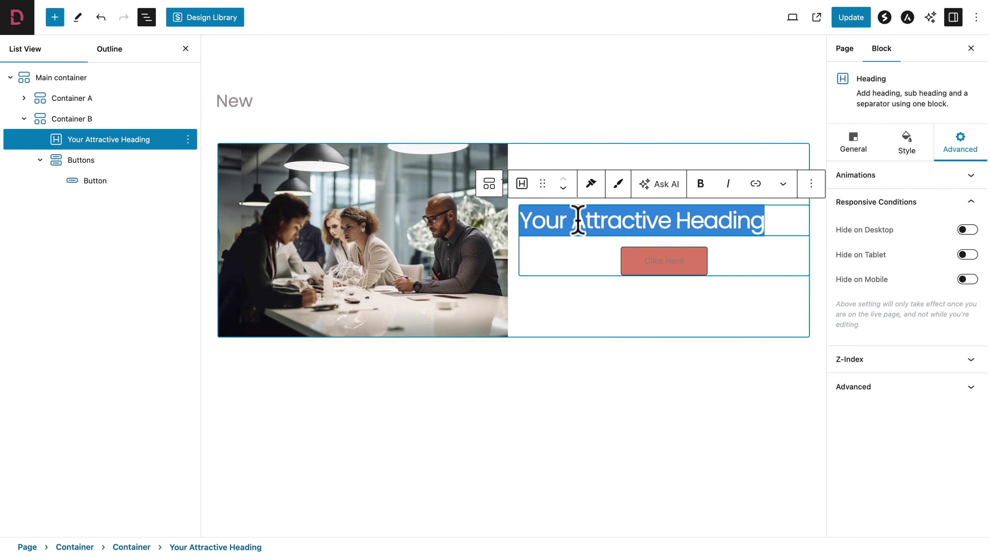
text(dklfjsdlfgj)
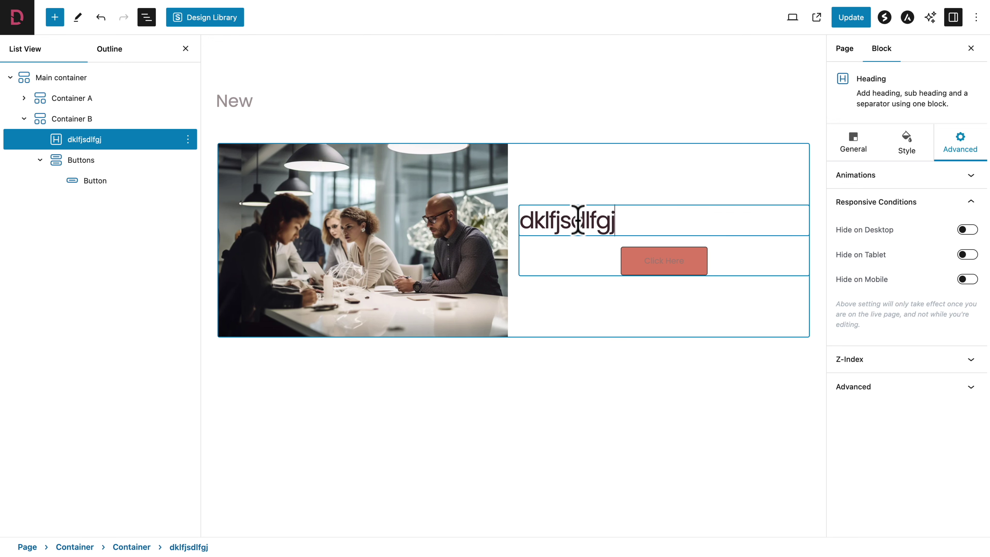
key(ctrl+z)
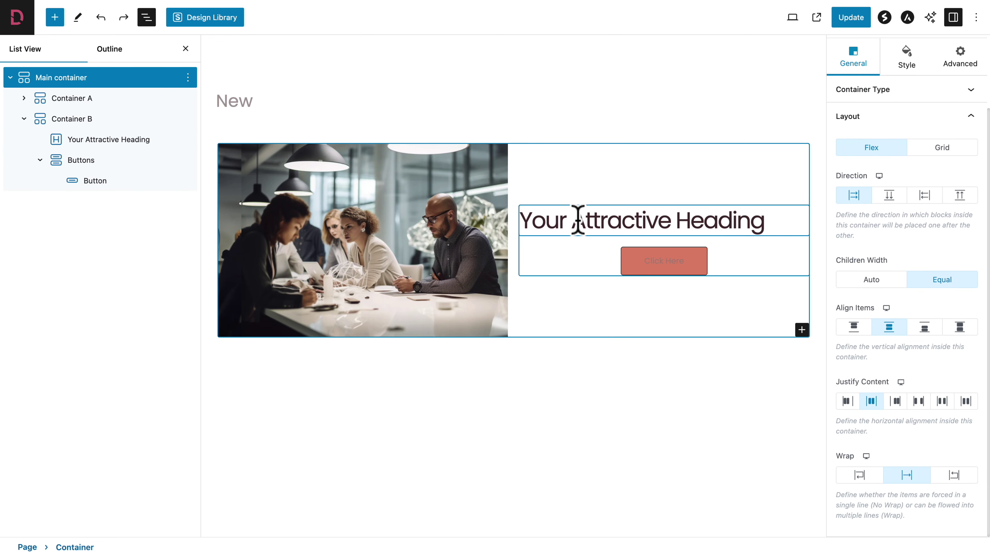
- Set the classic text colour of Container B's heading to green
click(745, 224)
click(907, 144)
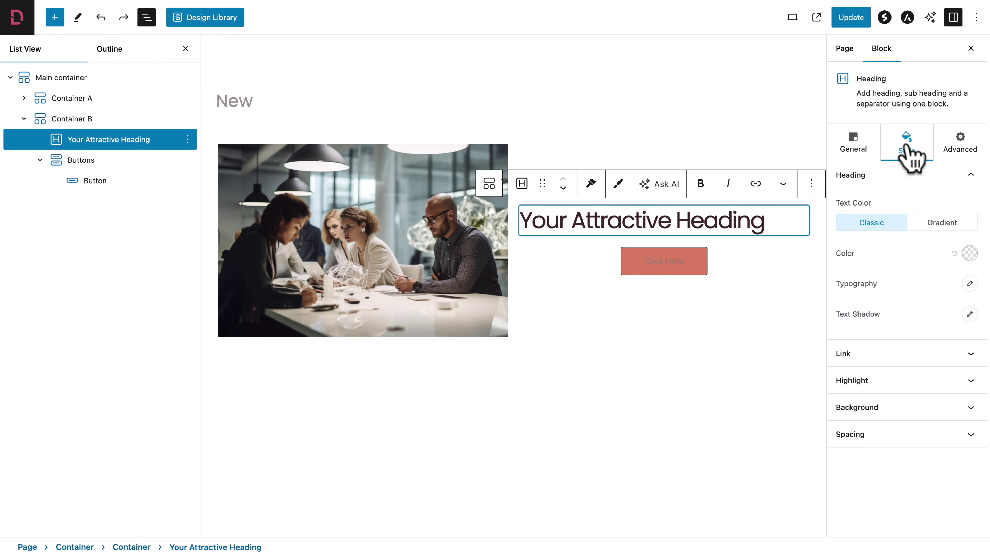
click(971, 254)
click(895, 401)
click(703, 338)
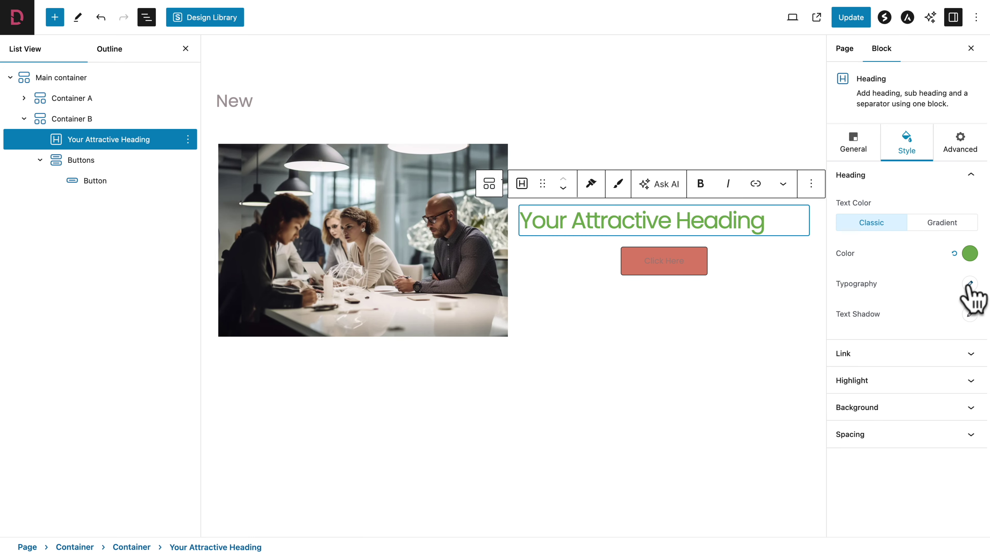
- Set the heading's typography font size to 68 px
click(970, 284)
drag(896, 363, 874, 364)
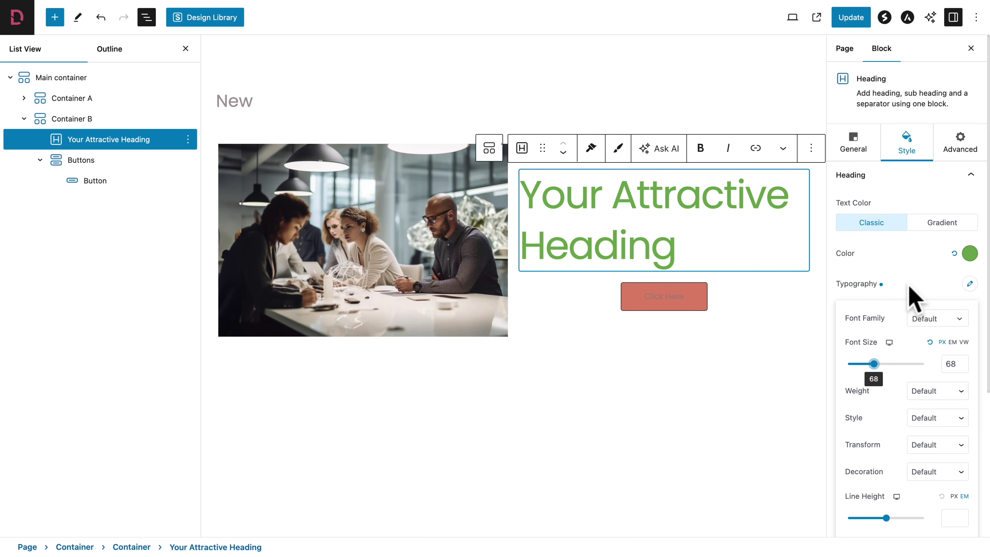
click(911, 296)
- Make the word "Your" bold in Container B's heading, and undo the recent formatting changes to the heading
double_click(581, 188)
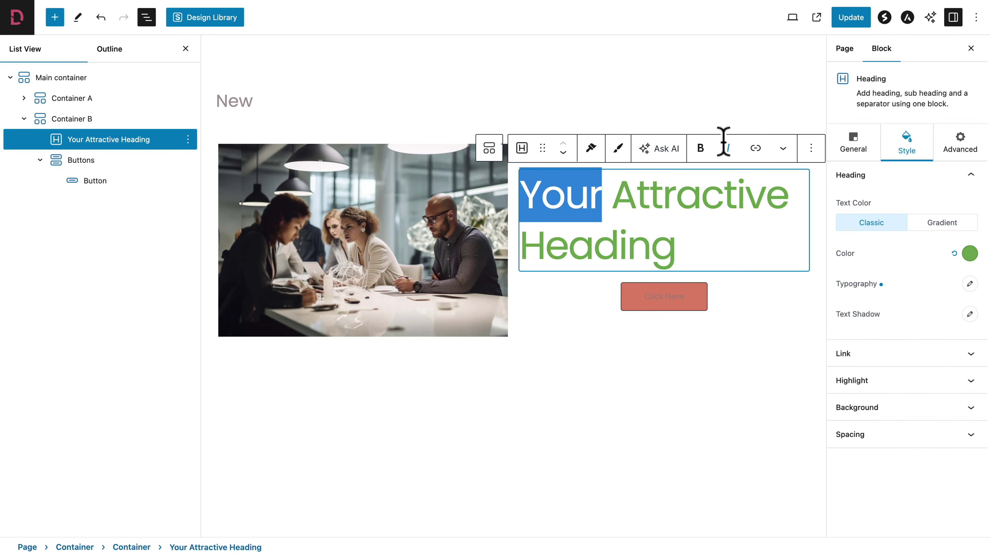
click(700, 148)
click(658, 214)
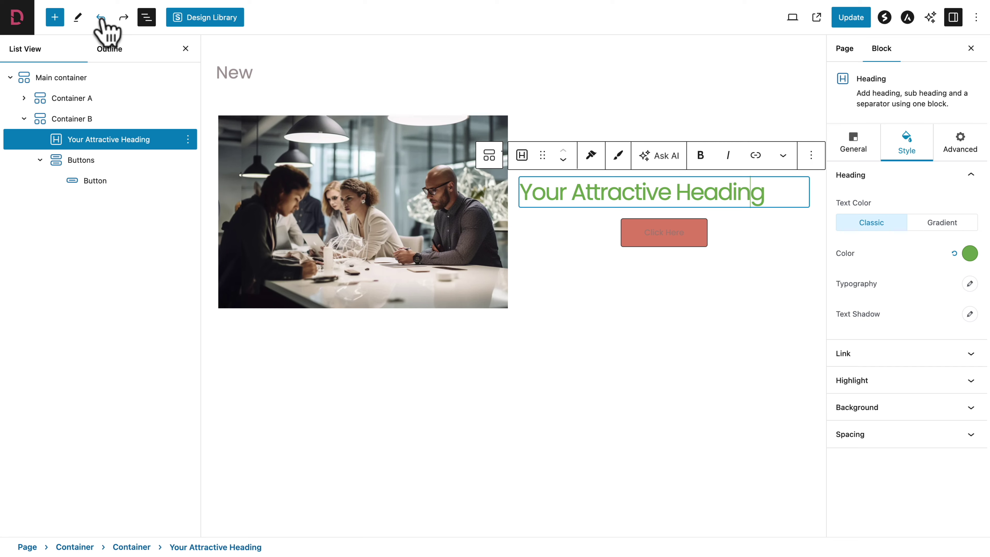
click(101, 18)
click(100, 19)
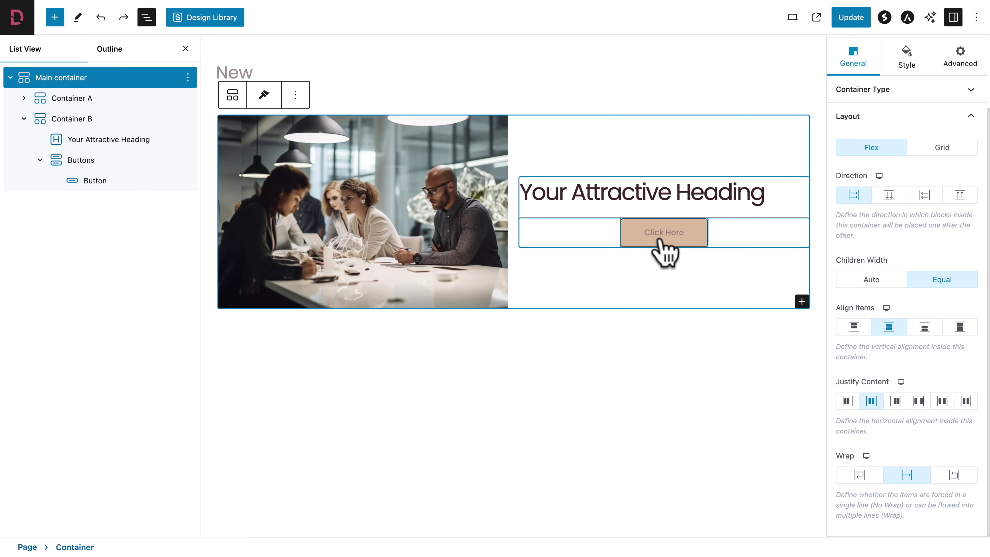
- Try left and right overall alignment on Container B's Buttons block, and return it to centred alignment
click(694, 238)
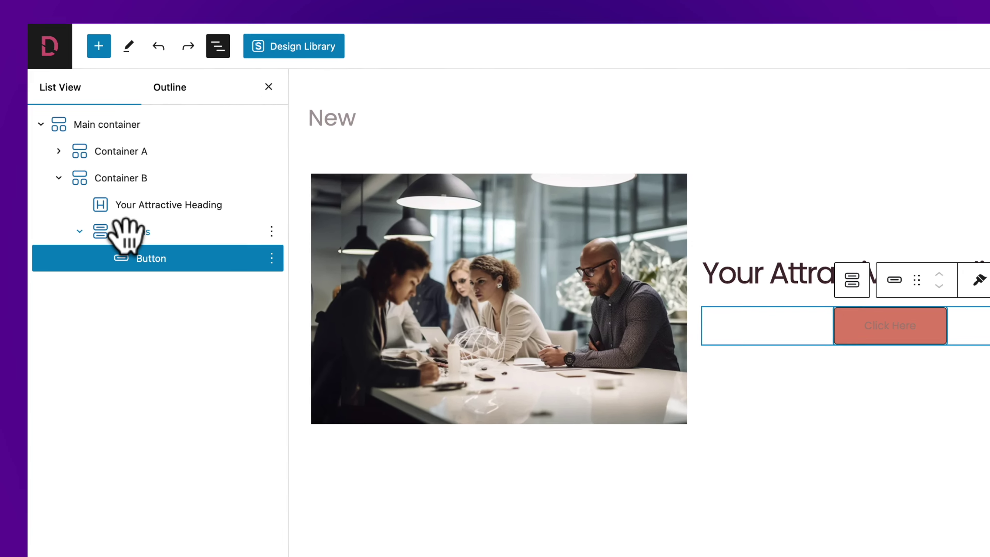
click(154, 269)
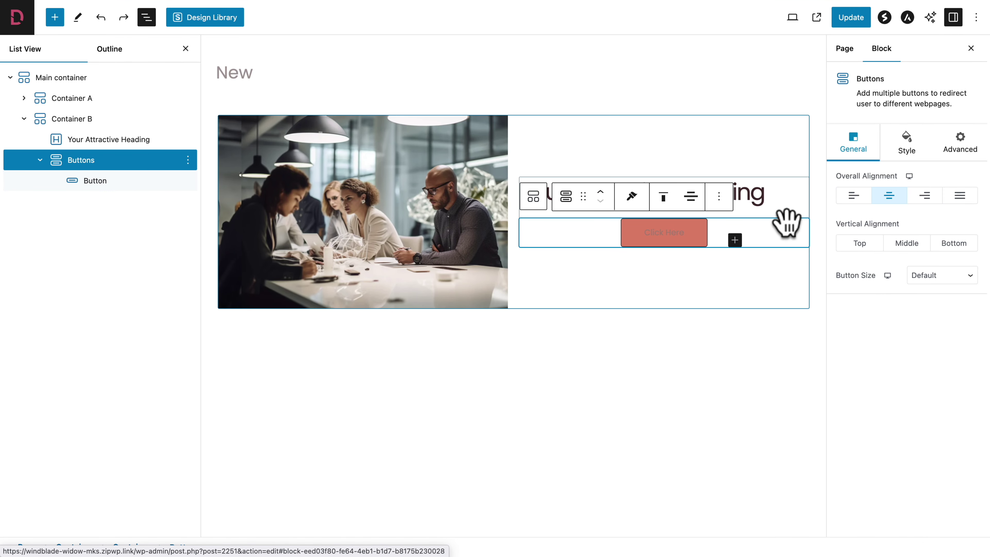
click(854, 196)
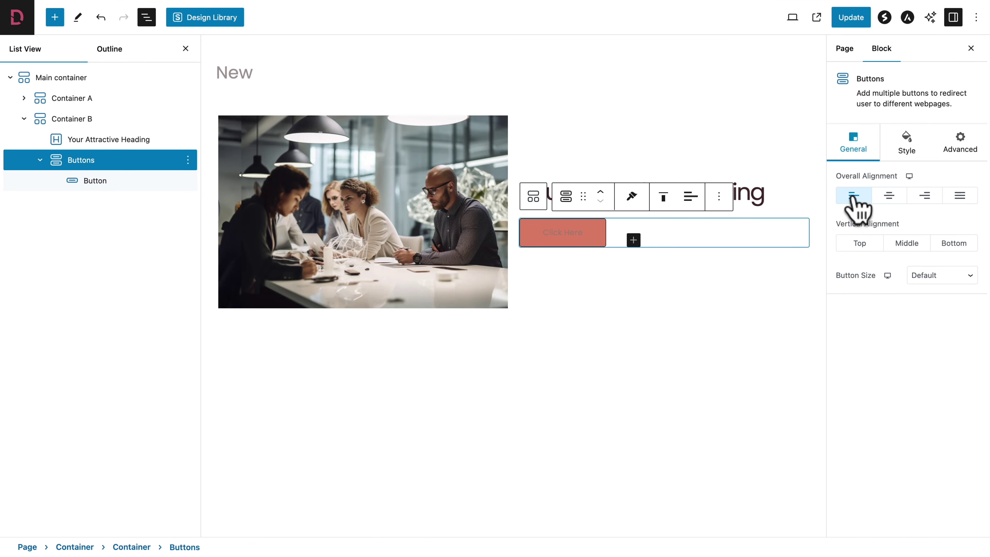
click(926, 196)
click(890, 203)
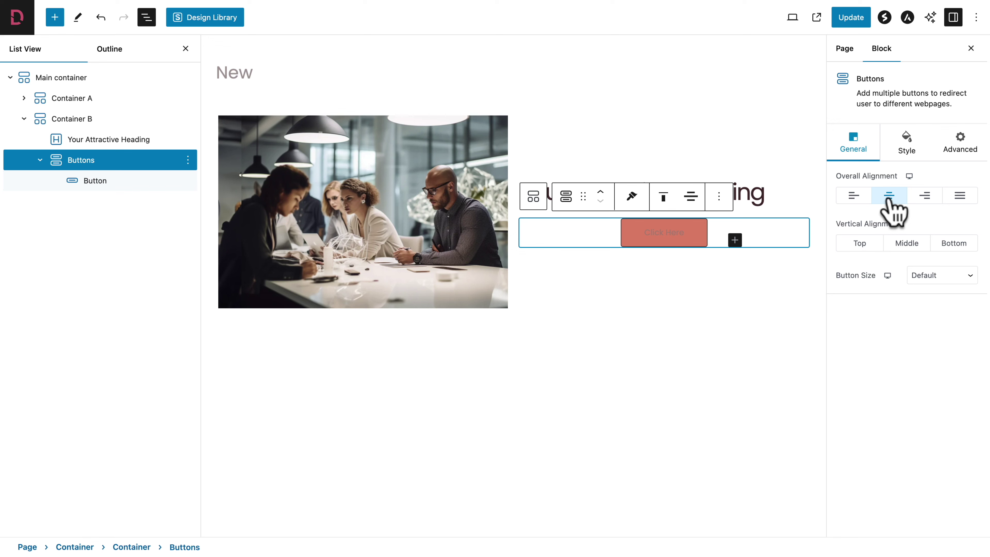
- Try the Medium and Extra Large button sizes on the Buttons block, and undo the size changes
click(920, 278)
key(Escape)
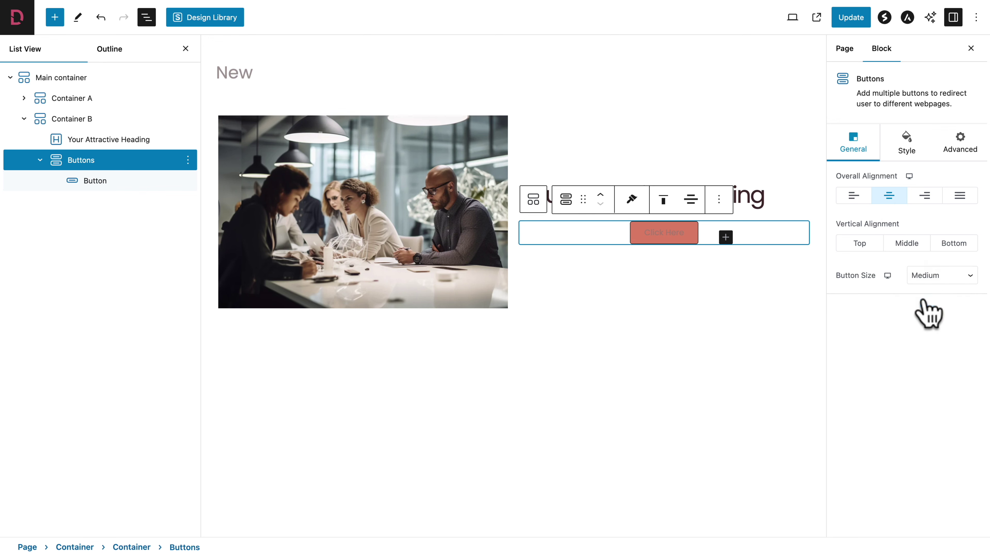
click(924, 277)
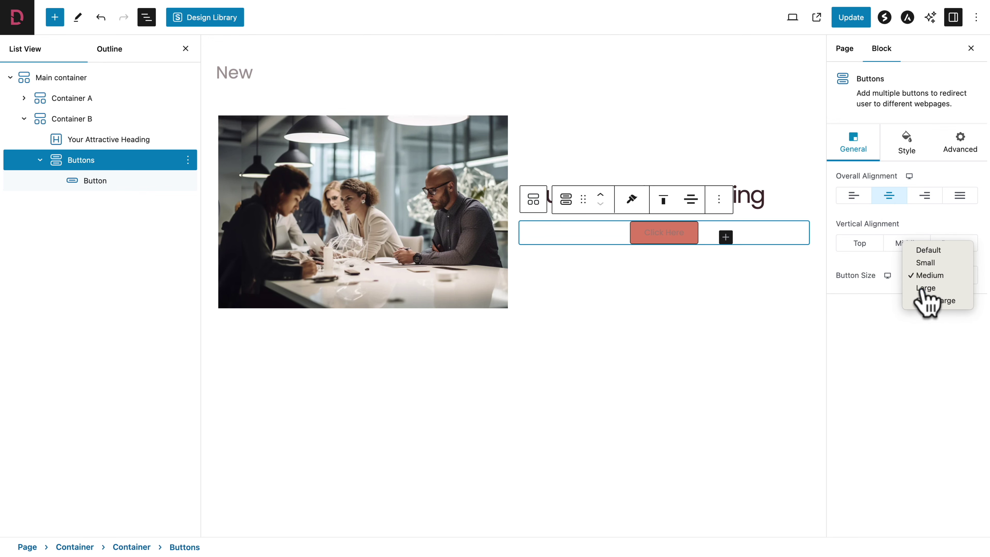
click(923, 287)
click(922, 278)
click(924, 289)
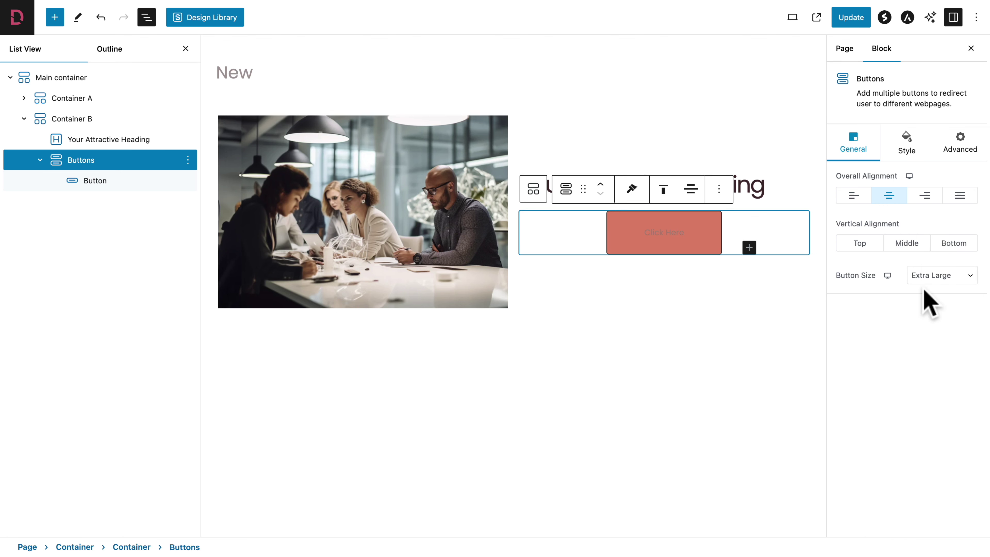
click(102, 19)
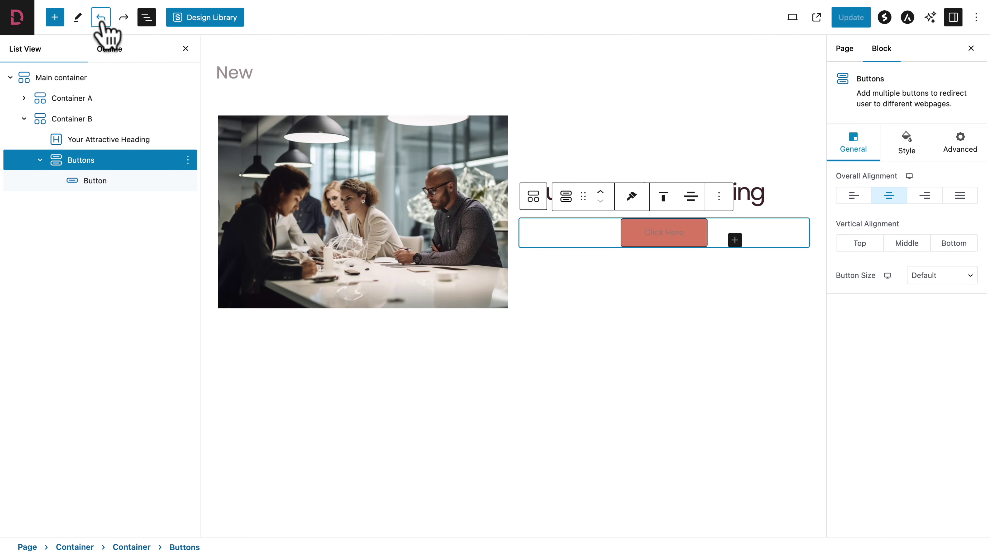
- Review the Buttons block's text and spacing style settings, and apply the filled pill-shaped preset to the button inside it
click(907, 150)
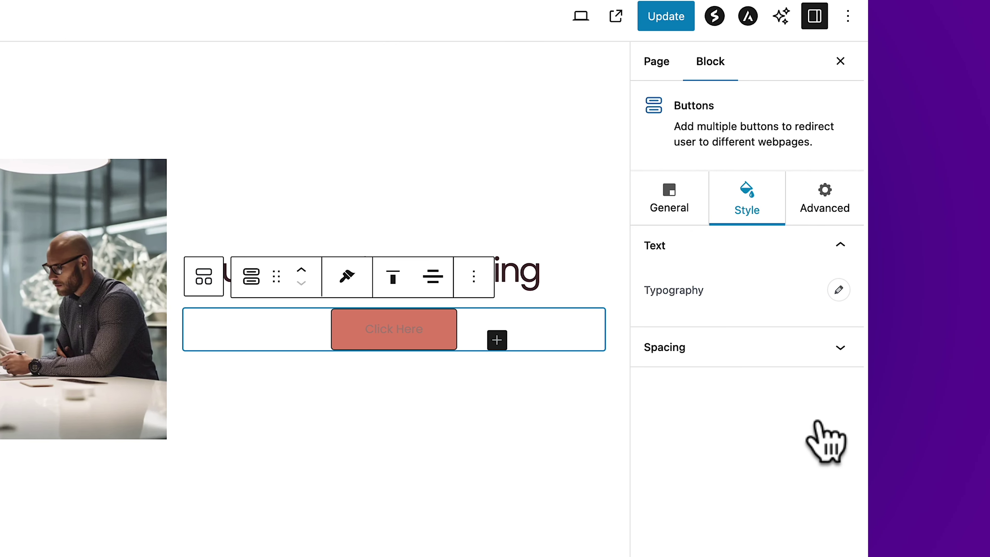
click(807, 353)
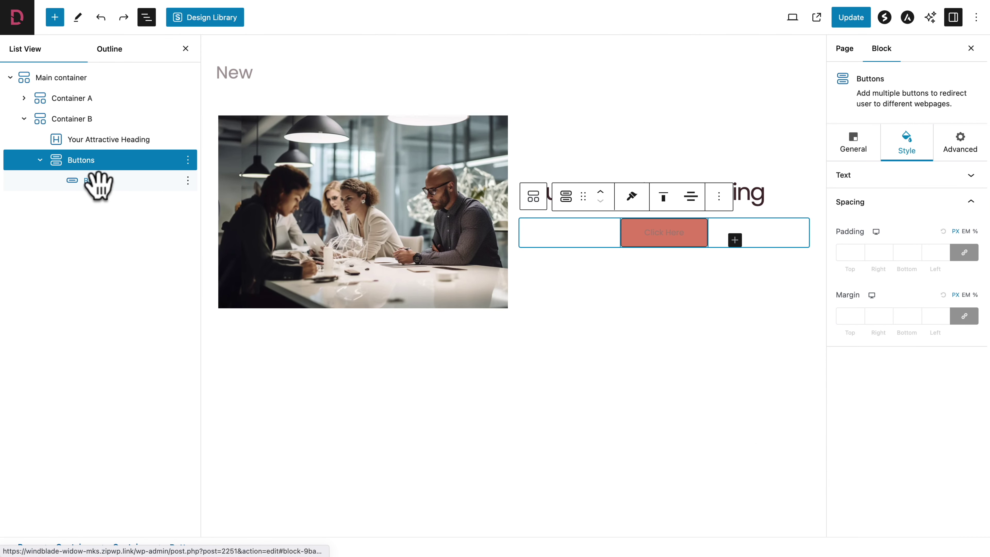
click(96, 180)
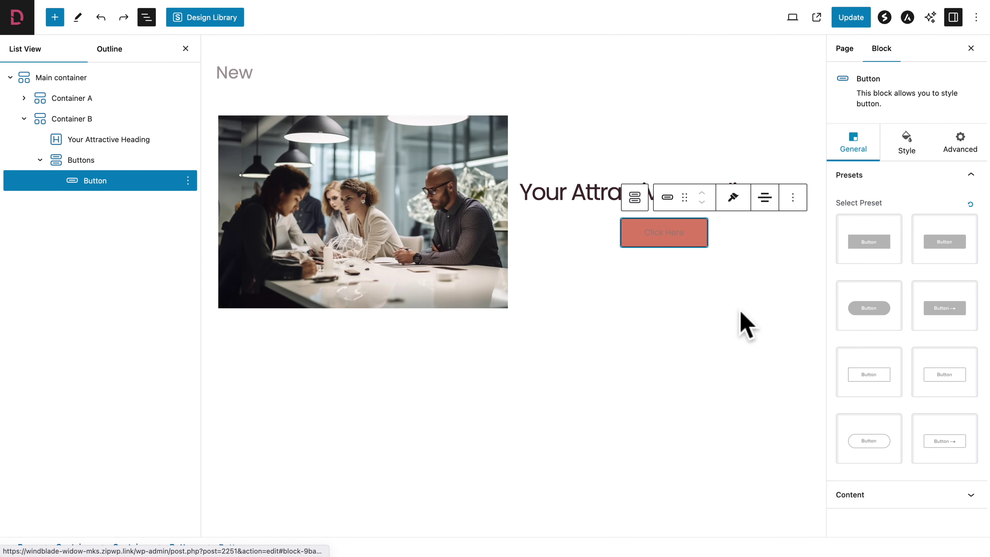
click(871, 311)
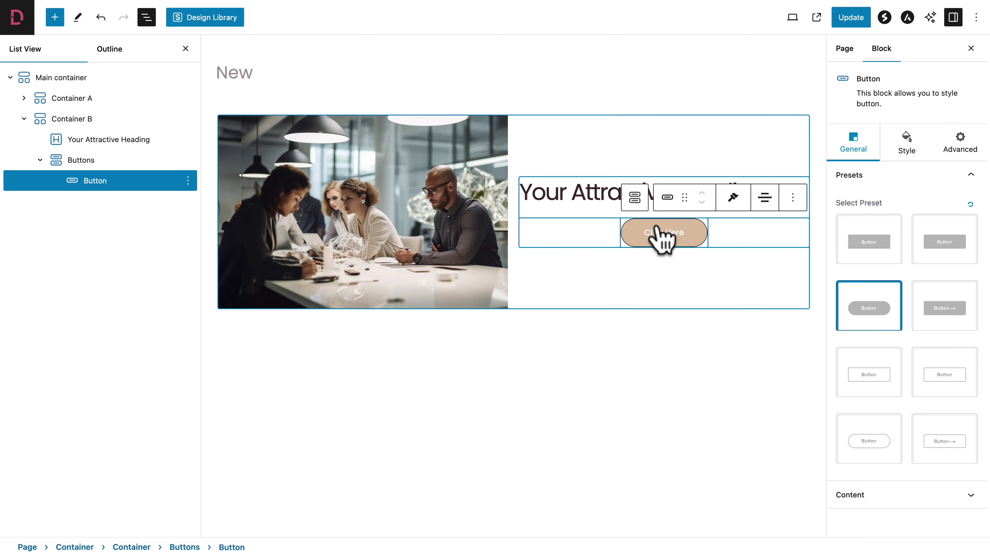
click(937, 495)
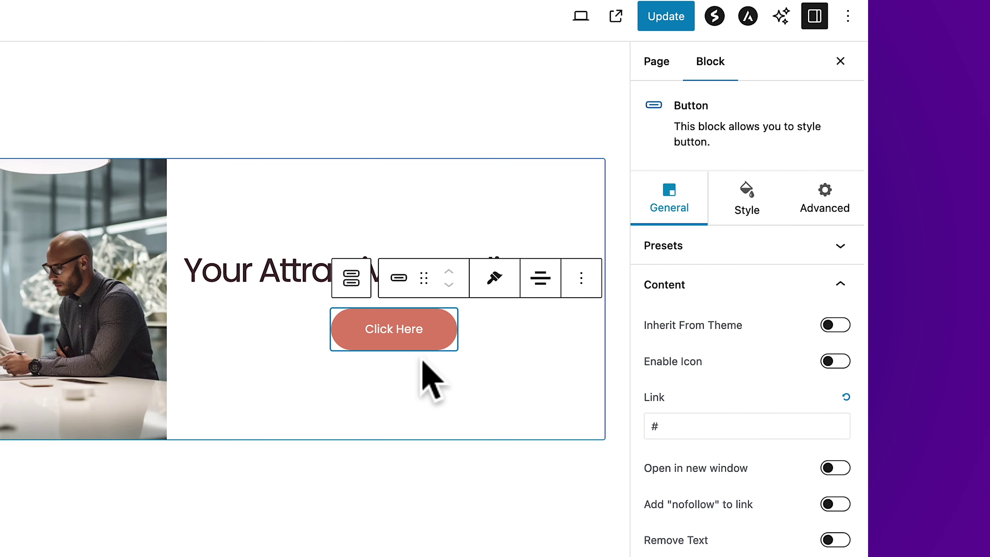
click(385, 328)
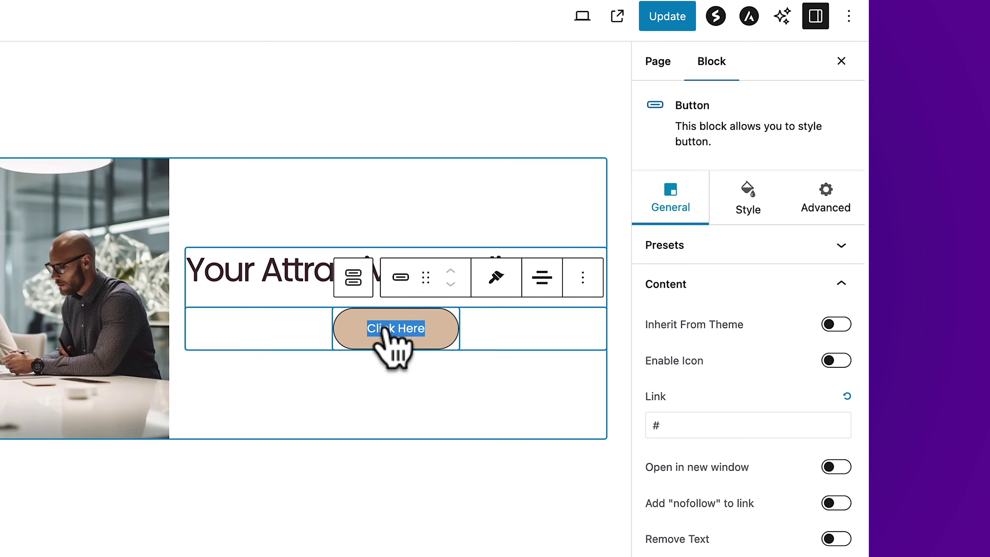
text(Google)
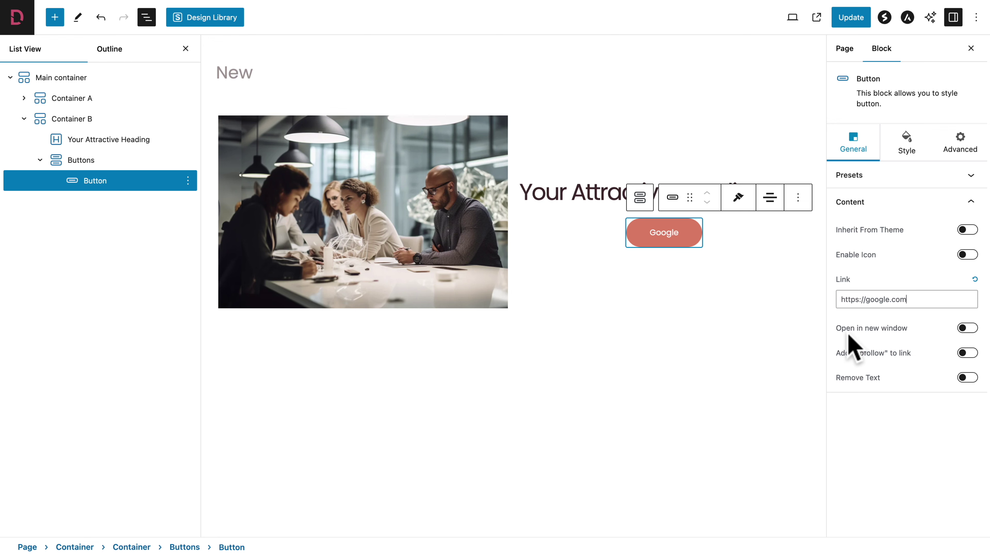
- Make the button's link open in a new window, and try the Remove Text option on and off
click(966, 329)
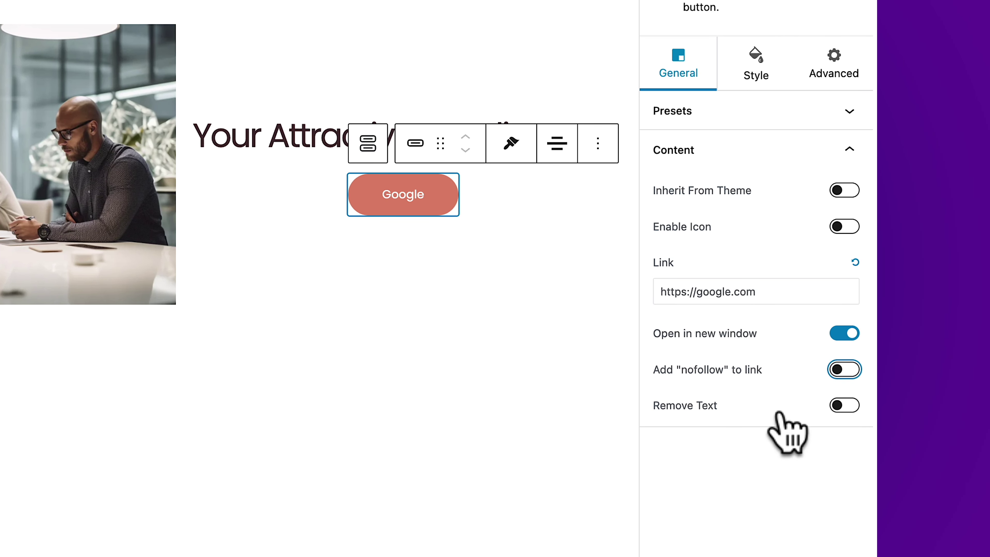
click(840, 405)
click(842, 405)
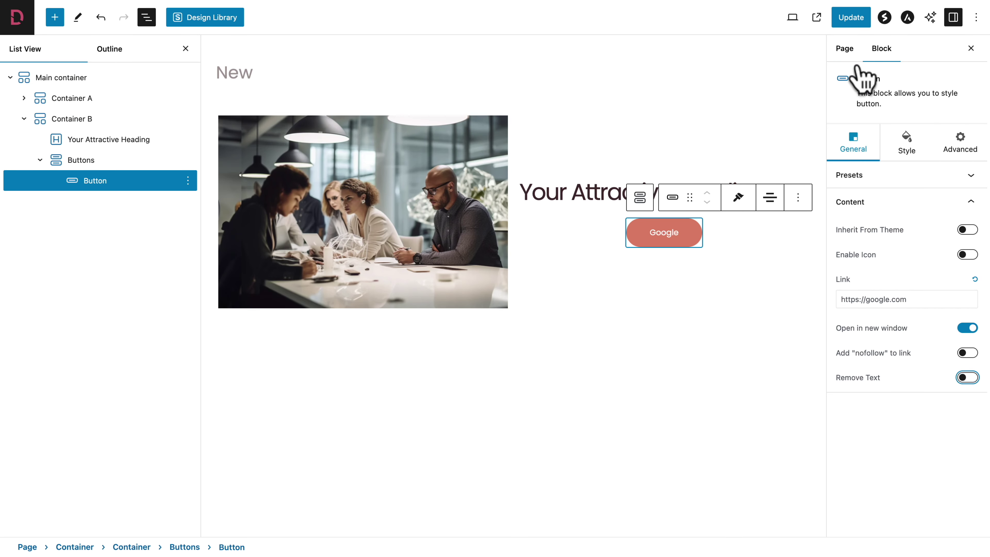
- Update the page, open it on the site and test the Google button's link
click(846, 21)
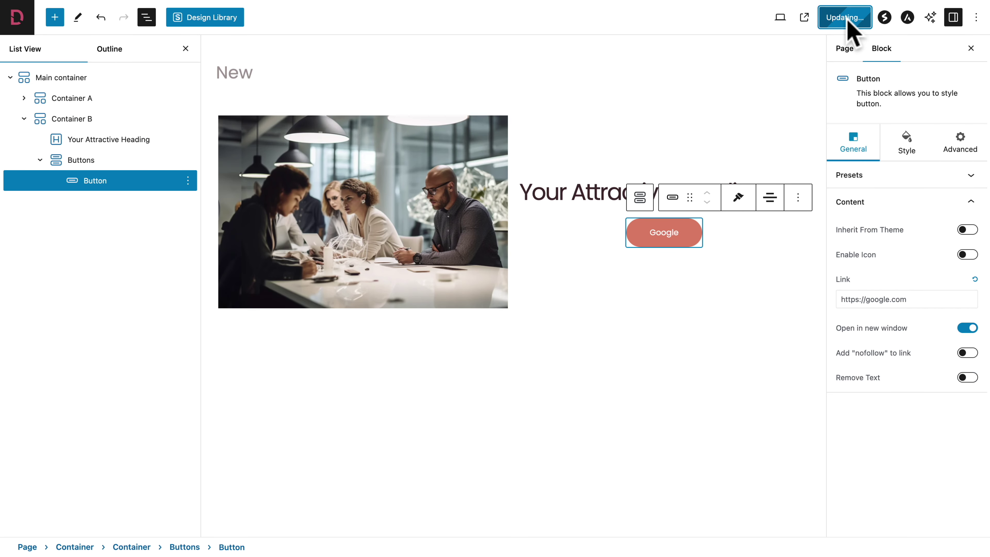
click(818, 20)
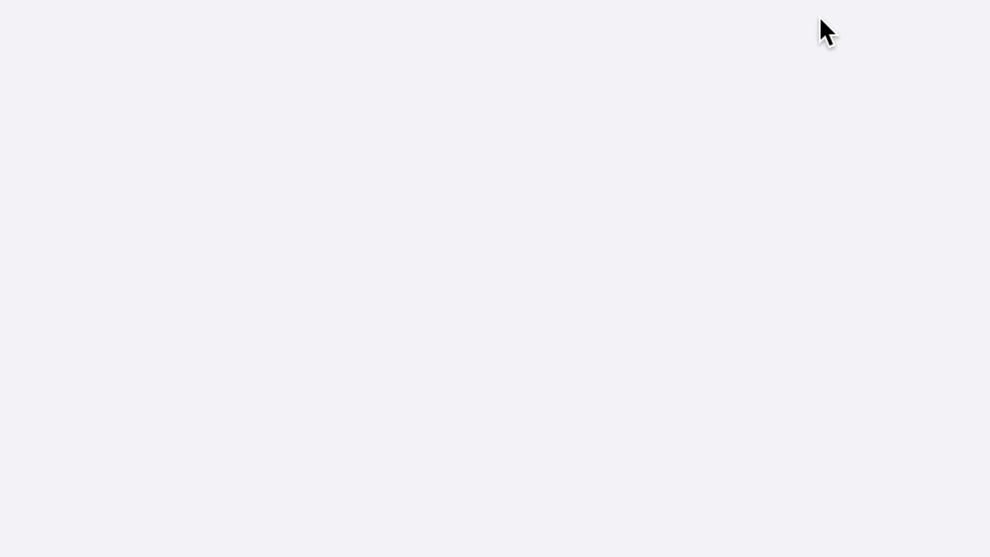
click(678, 297)
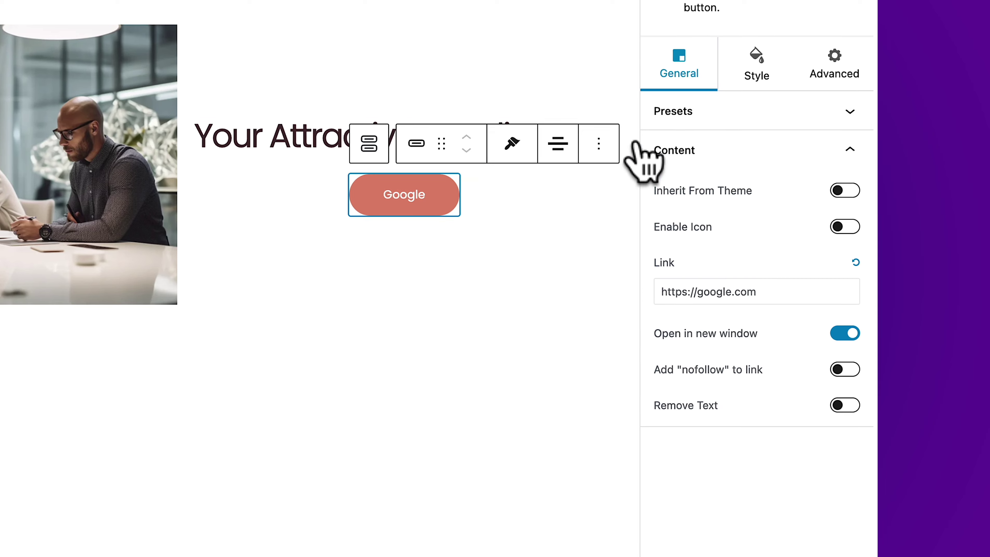
- Try D14343 and DB7F67 as the button's normal background colour, and settle on theme Color 4 (3F292B)
click(901, 150)
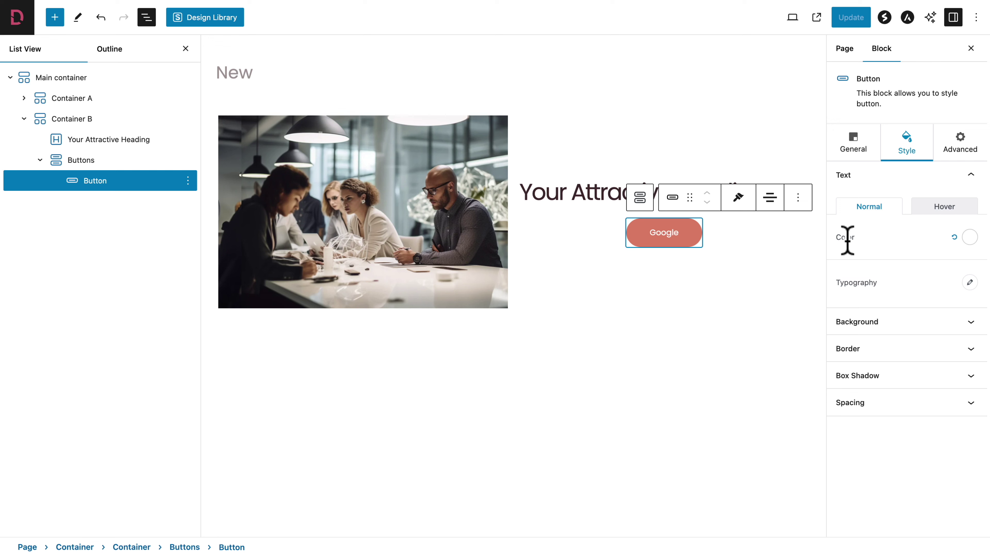
click(946, 207)
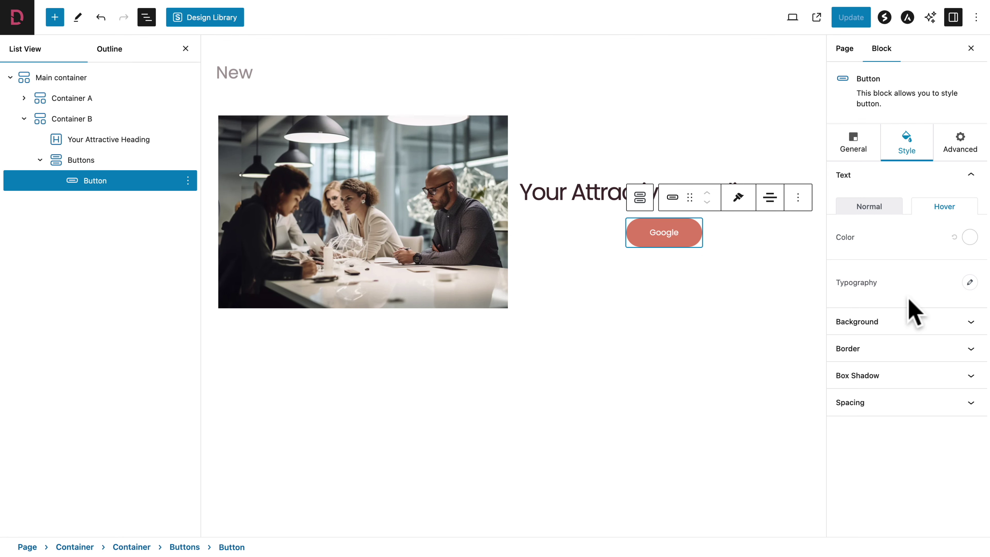
click(872, 207)
click(873, 321)
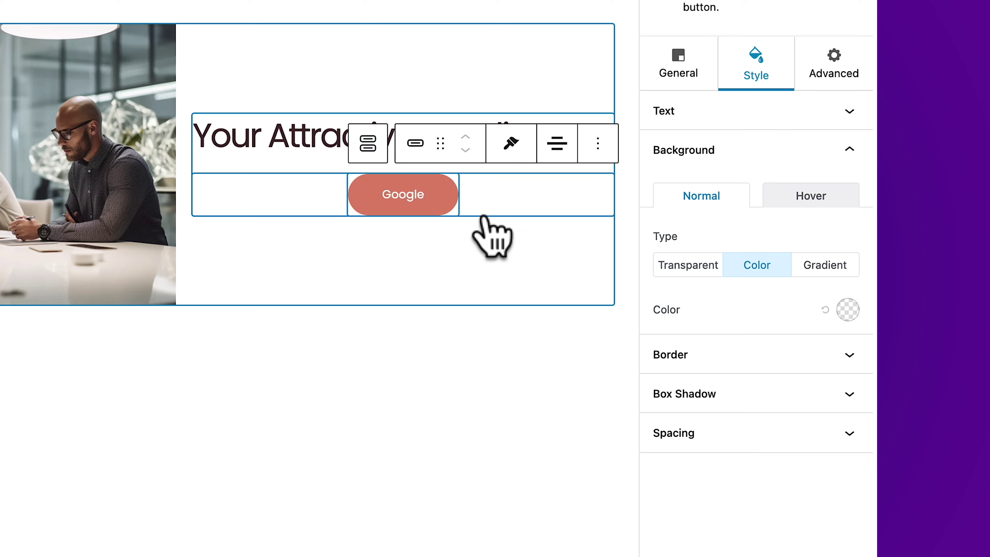
click(848, 309)
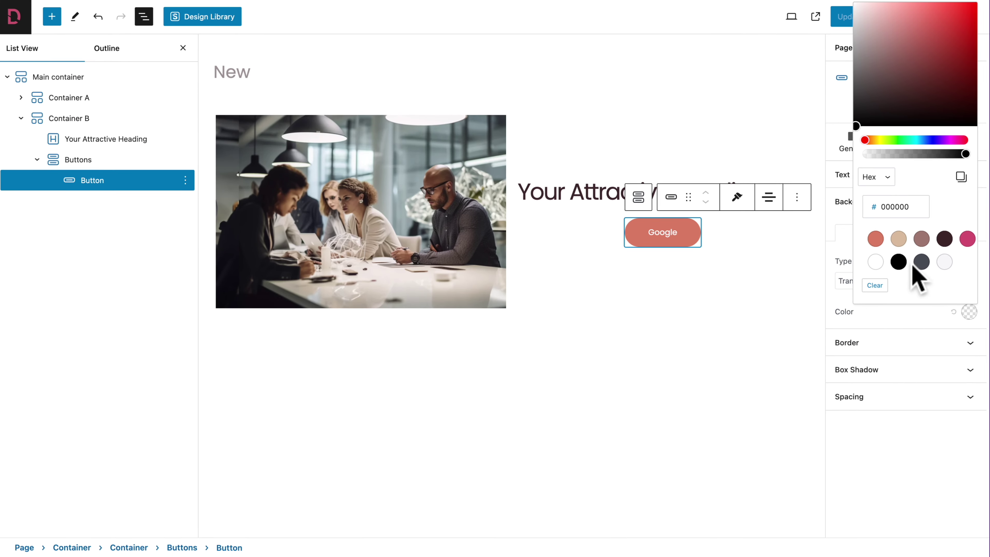
drag(895, 122, 937, 25)
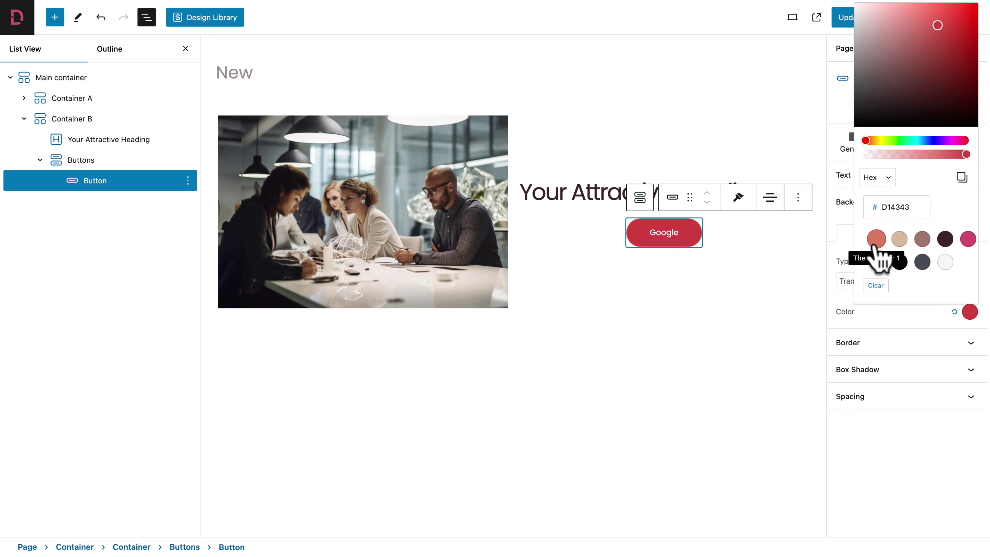
click(876, 245)
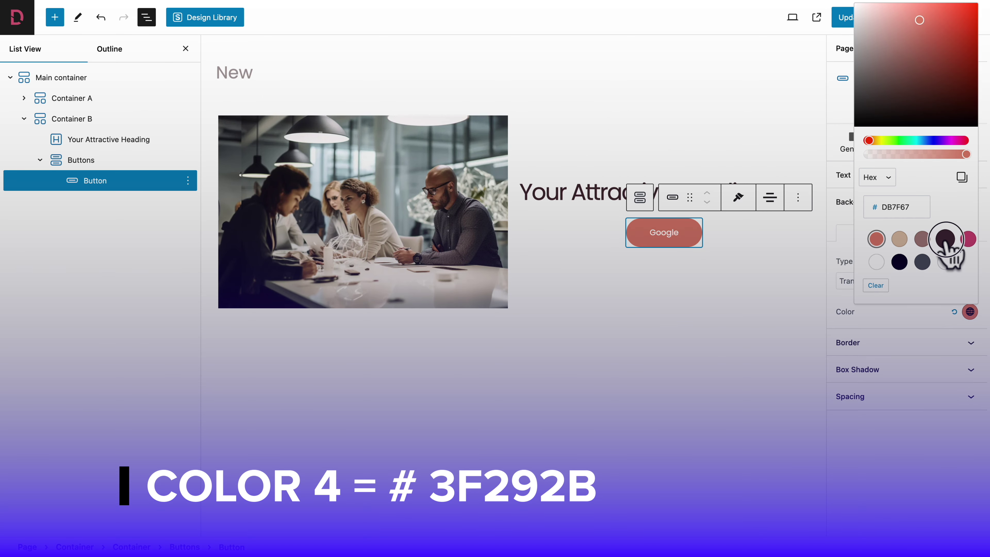
click(946, 245)
click(911, 444)
- Set the button's hover background colour to theme Color 1 (DB7F67)
click(939, 240)
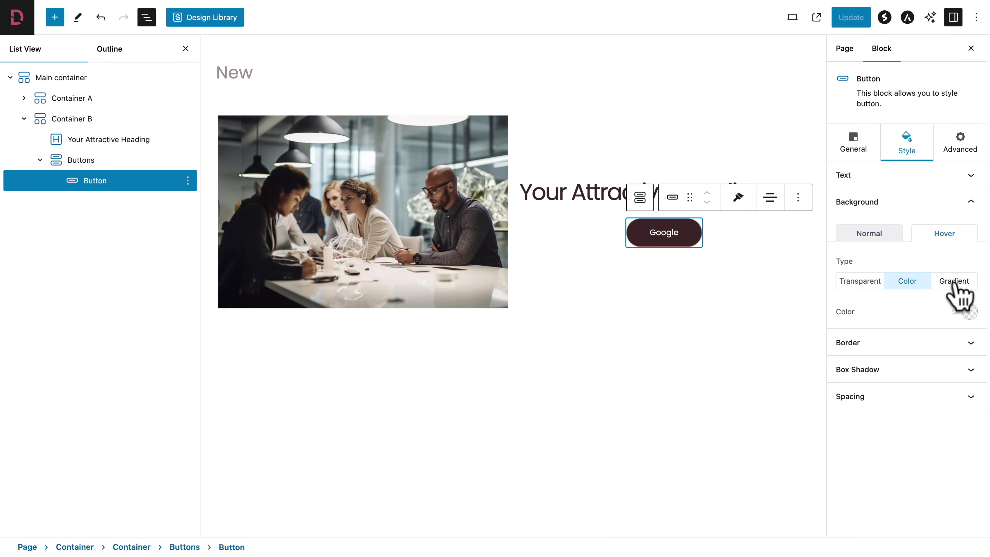
click(969, 311)
click(876, 238)
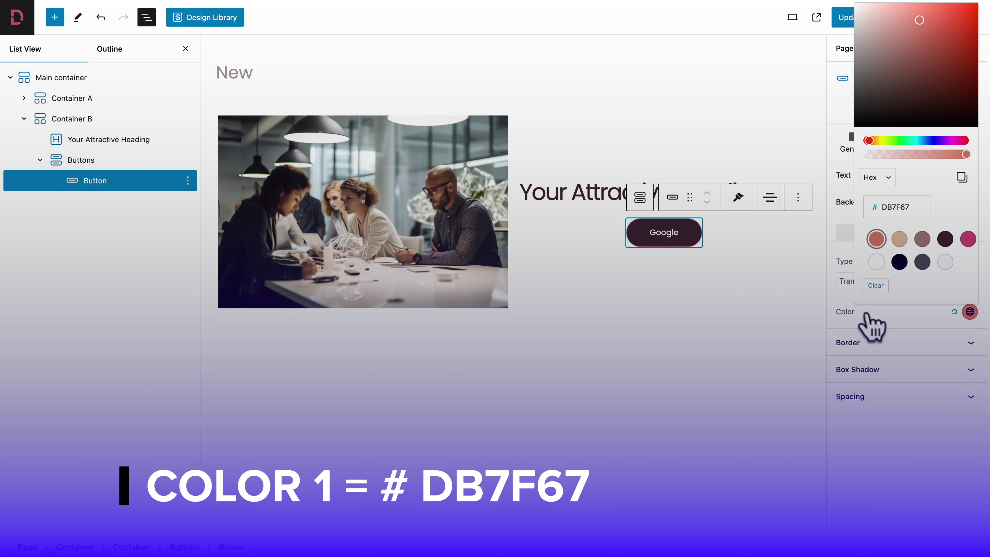
click(875, 490)
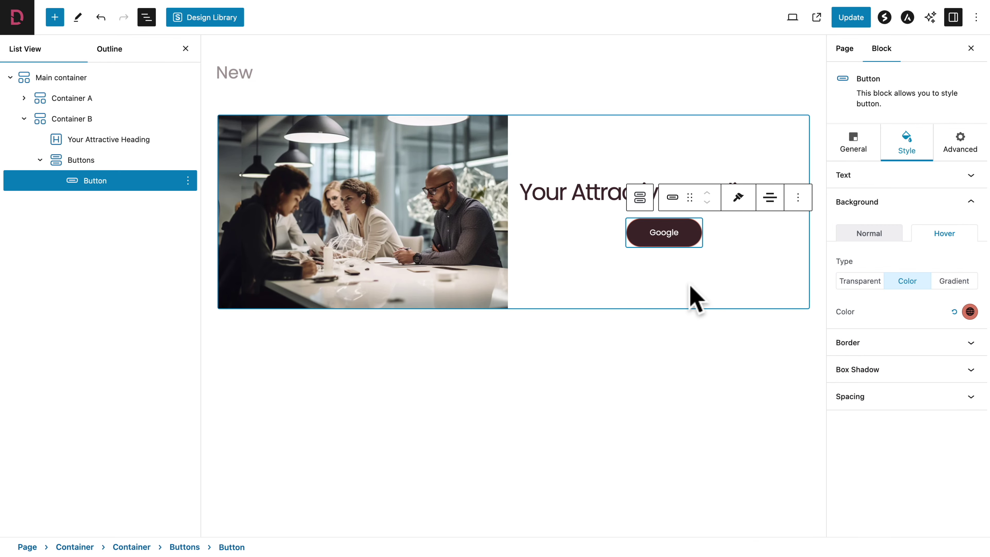
- Set the button's normal border colour to theme Color 4 (3F292B)
click(840, 347)
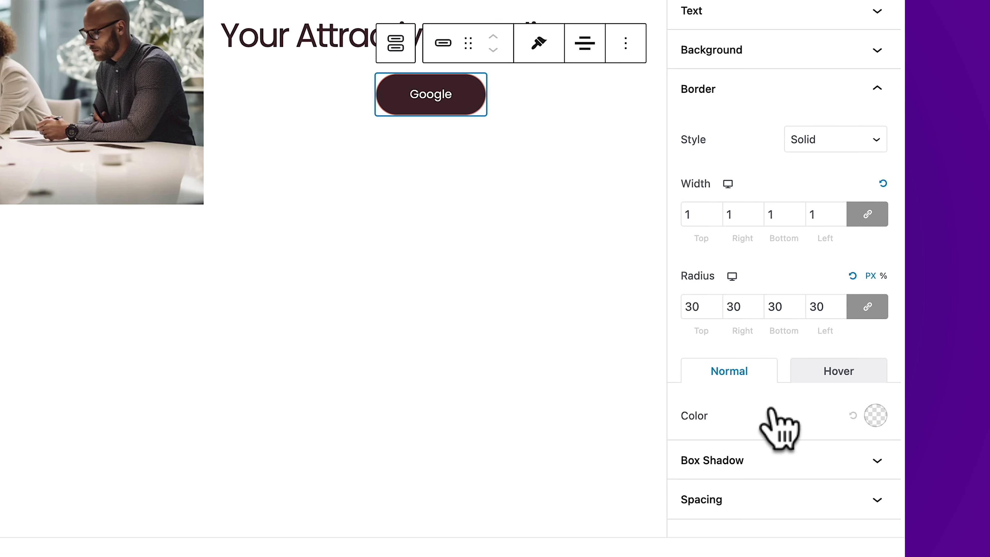
click(875, 415)
click(840, 309)
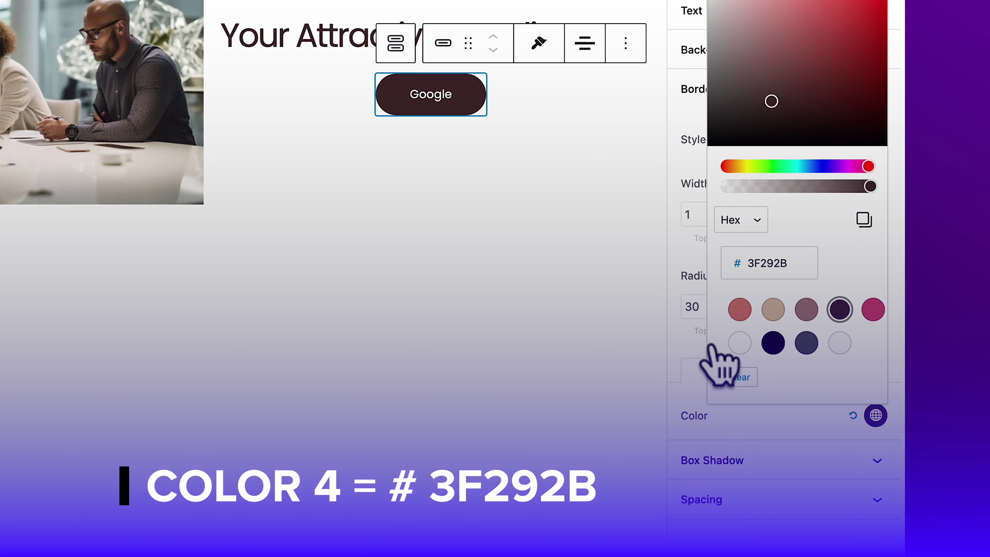
click(674, 358)
- Set the button's hover border colour to theme Color 1 (DB7F67)
click(834, 373)
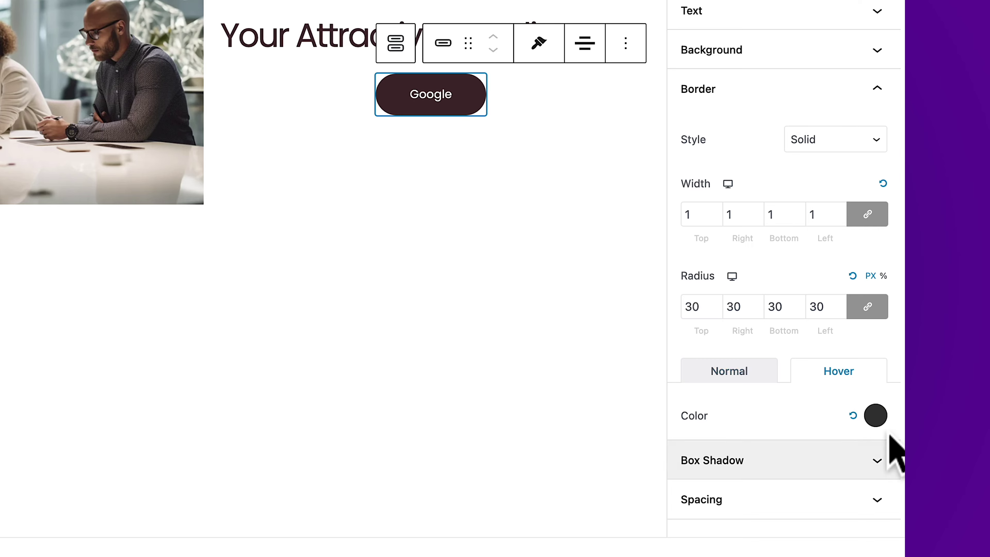
click(876, 415)
click(742, 309)
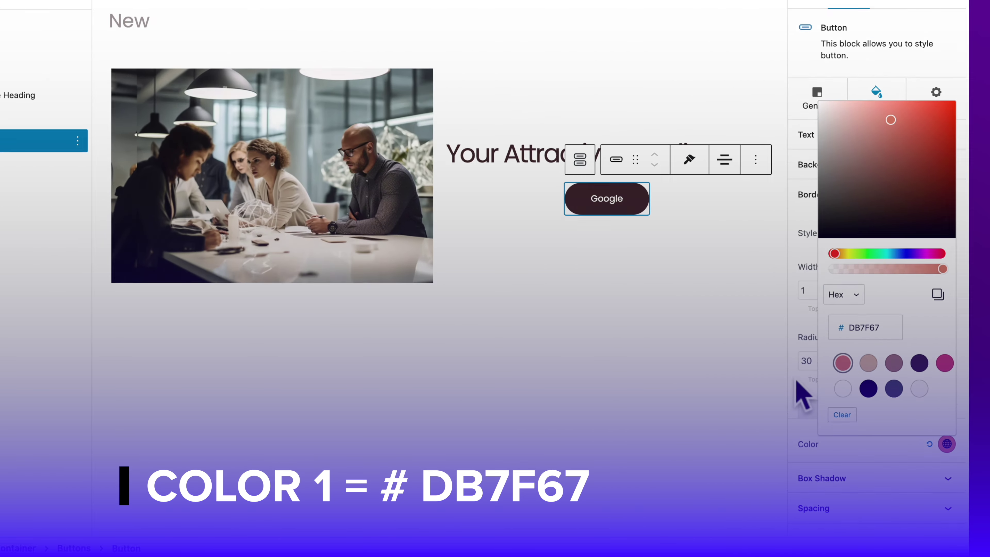
click(634, 237)
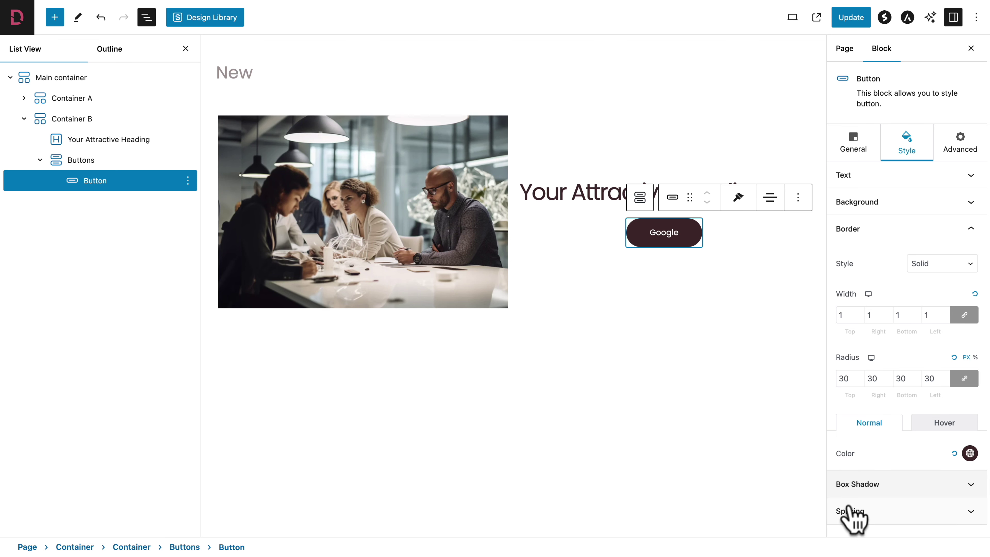
- Apply the Fade Up animation to the button and view the updated page on the site
click(967, 153)
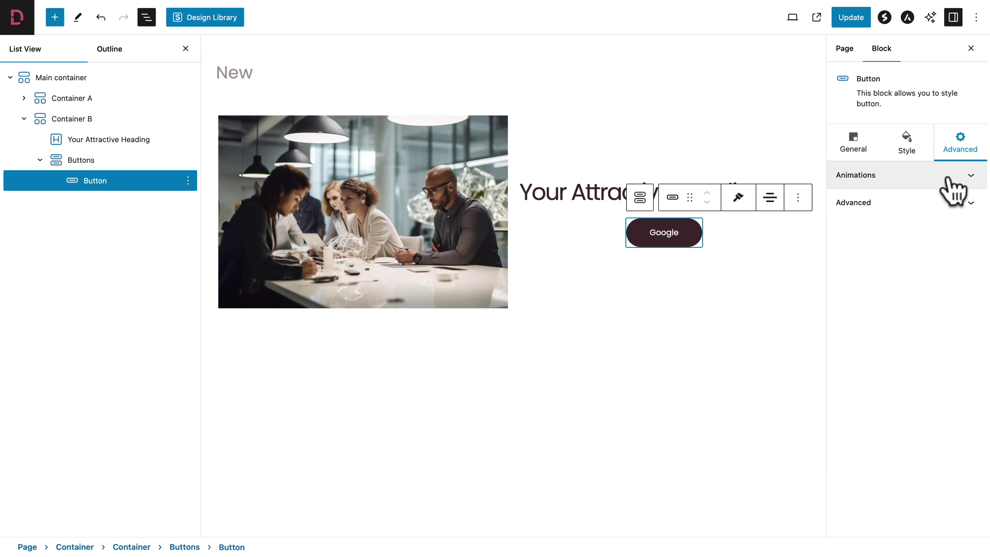
click(948, 176)
click(893, 208)
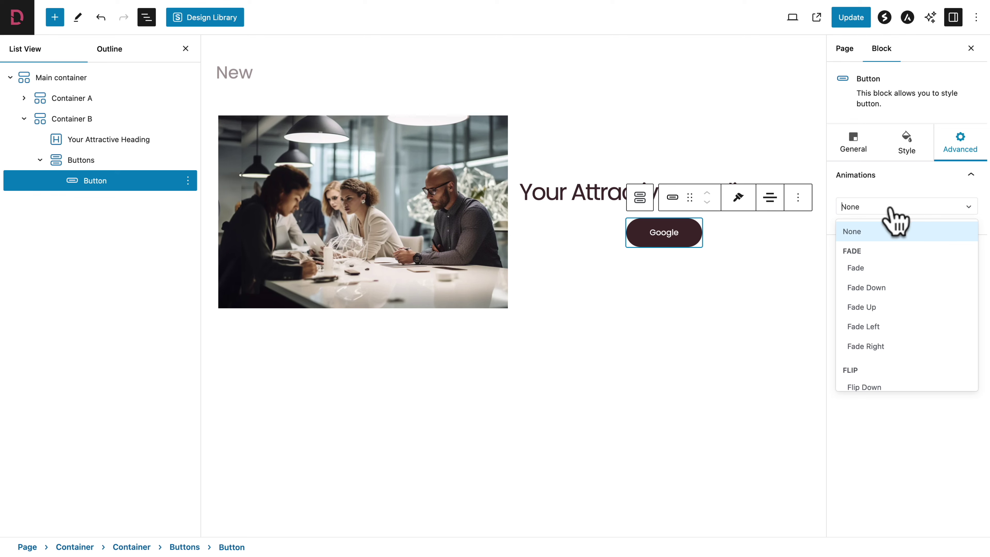
click(863, 312)
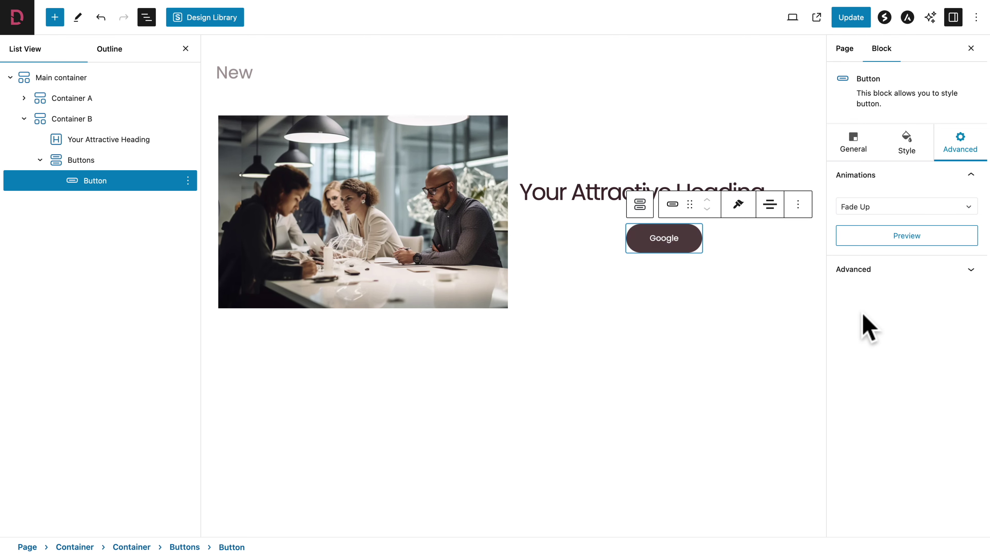
click(855, 19)
click(815, 19)
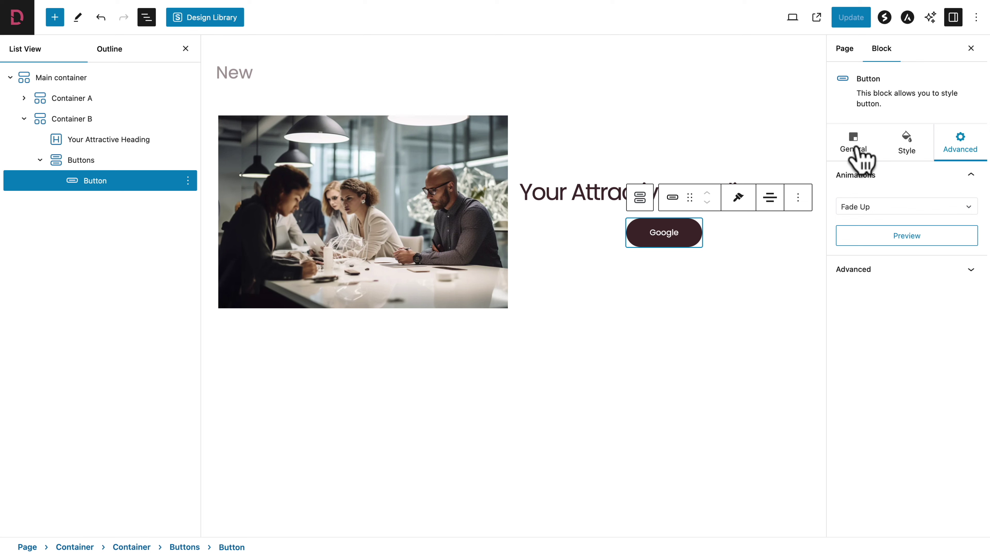
- Try letting the Google button inherit its style from the theme, and switch the inheritance back off
click(854, 149)
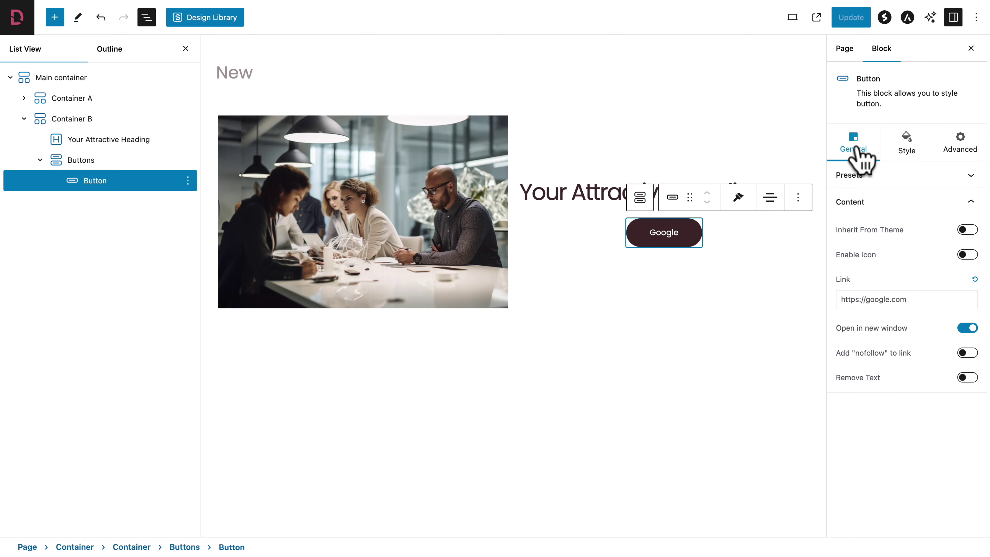
click(968, 232)
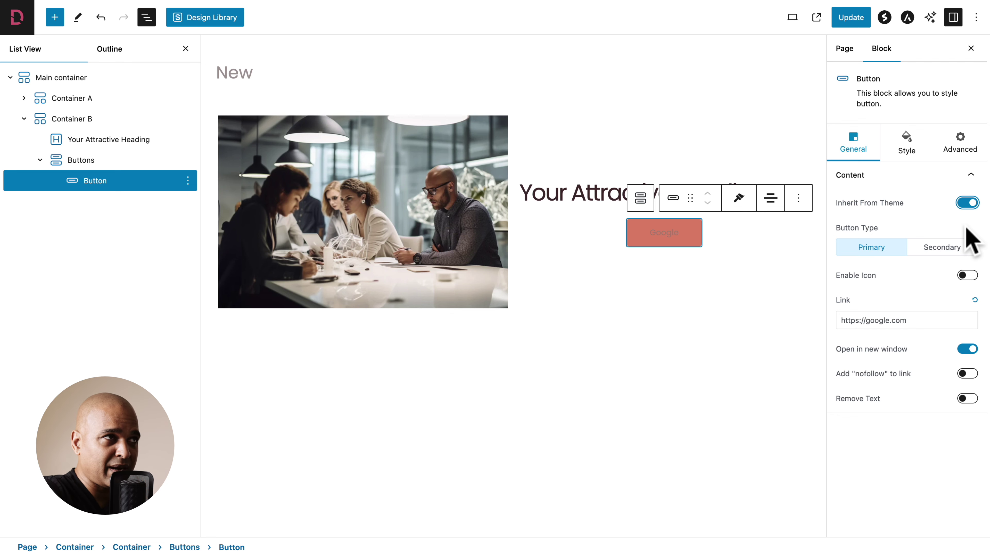
click(967, 203)
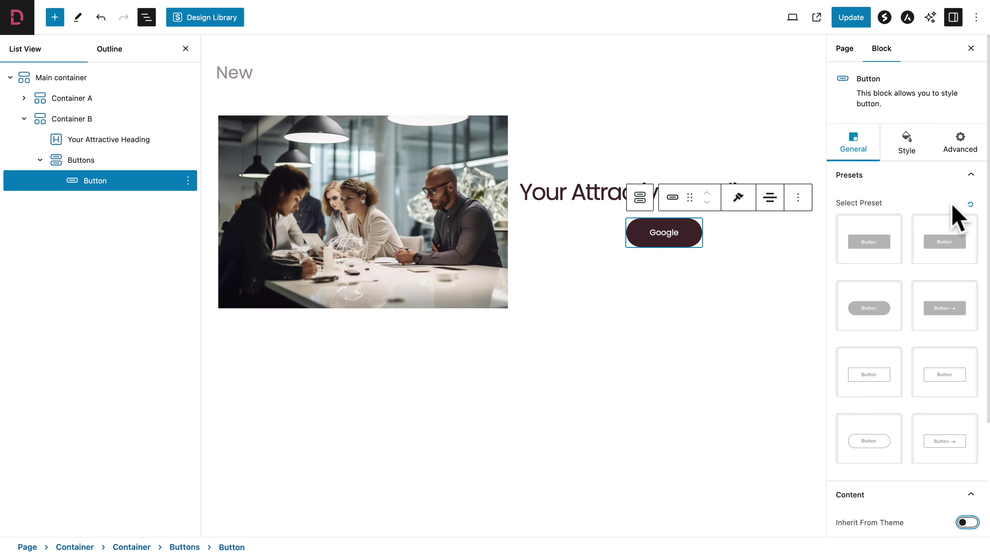
click(961, 175)
click(923, 204)
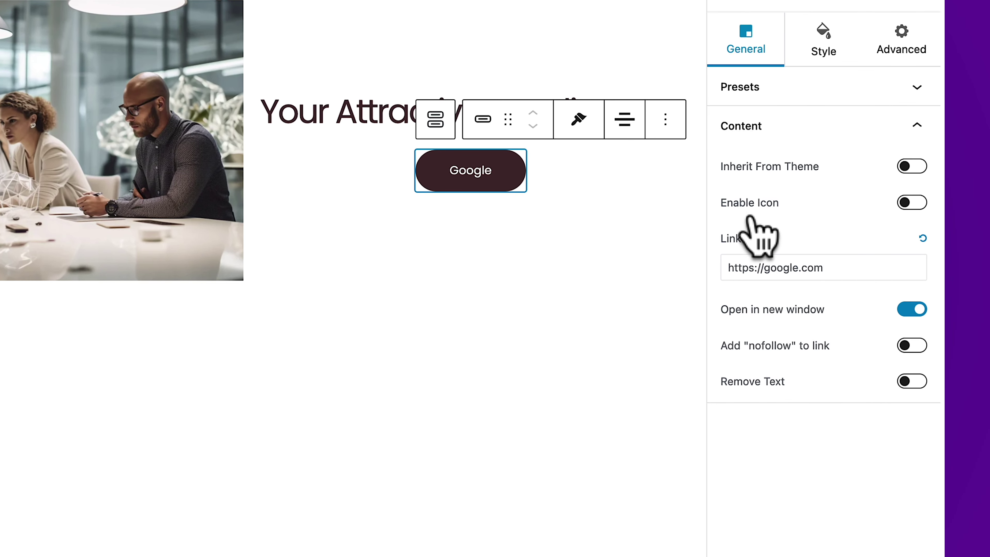
- Enable an icon on the Google button and insert the House icon from the icon library
click(912, 203)
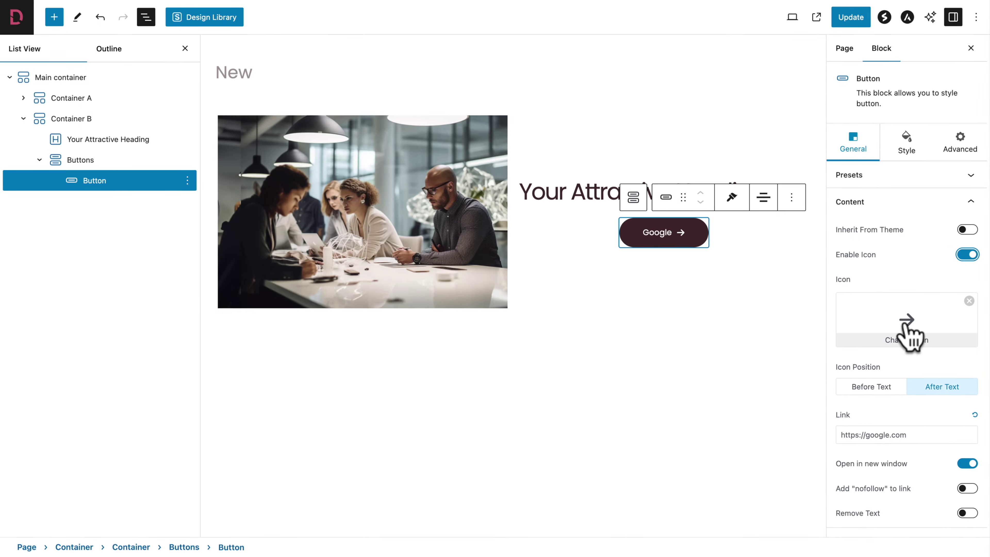
click(909, 336)
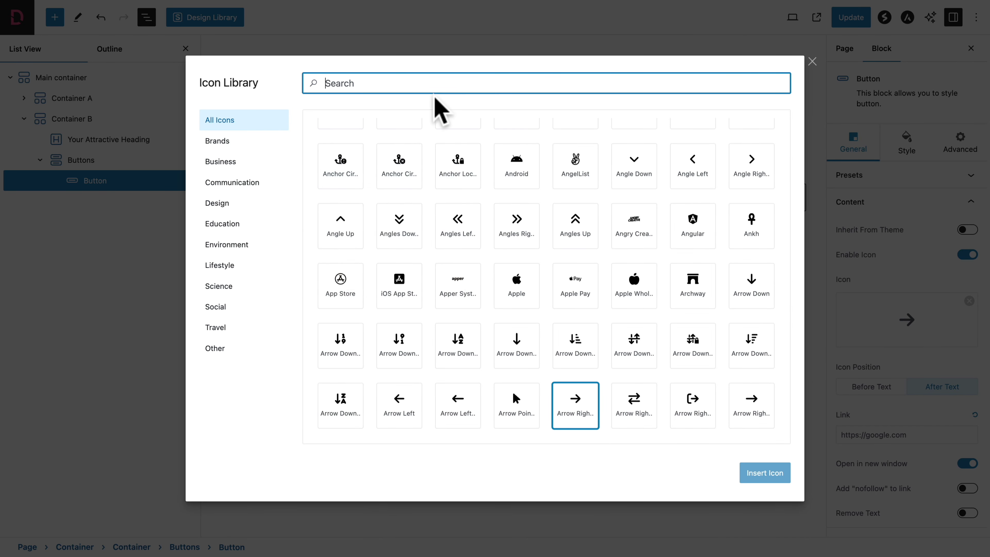
text(house)
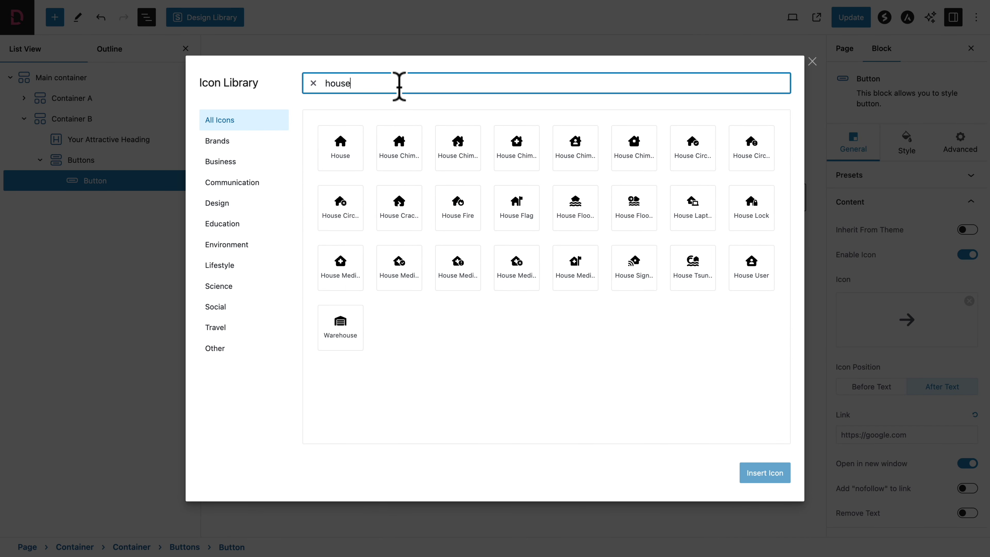
click(335, 147)
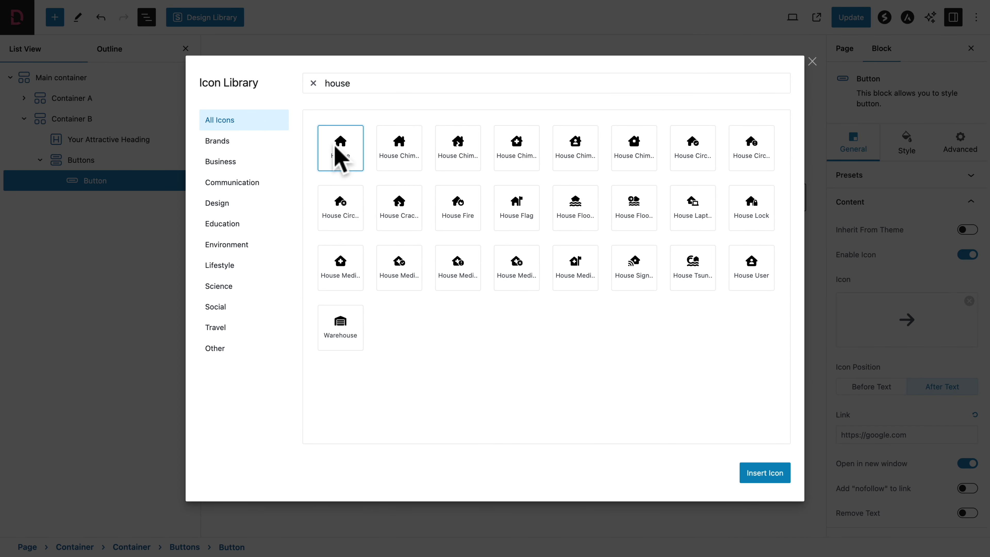
click(760, 473)
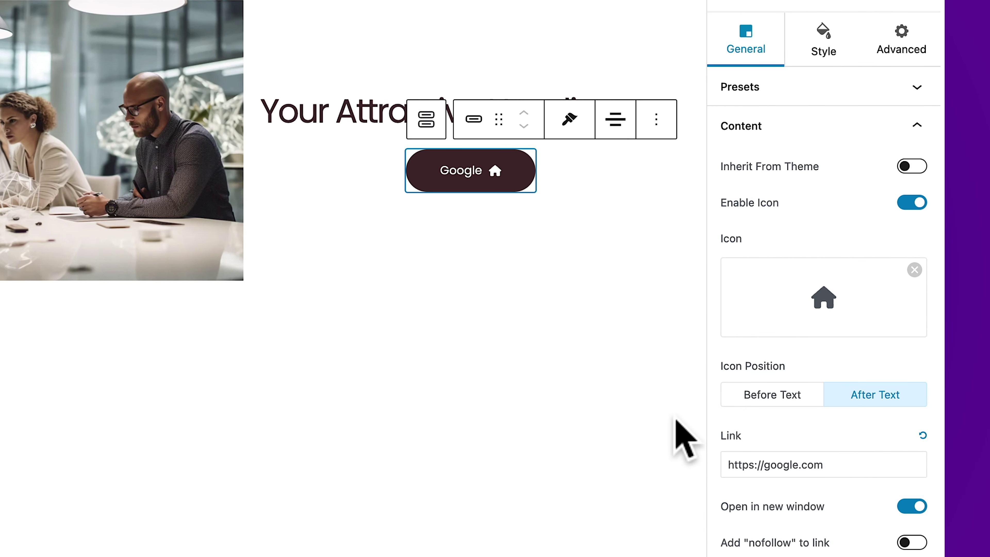
- Try the house icon before the button text, return it to after the text and update the page
click(784, 395)
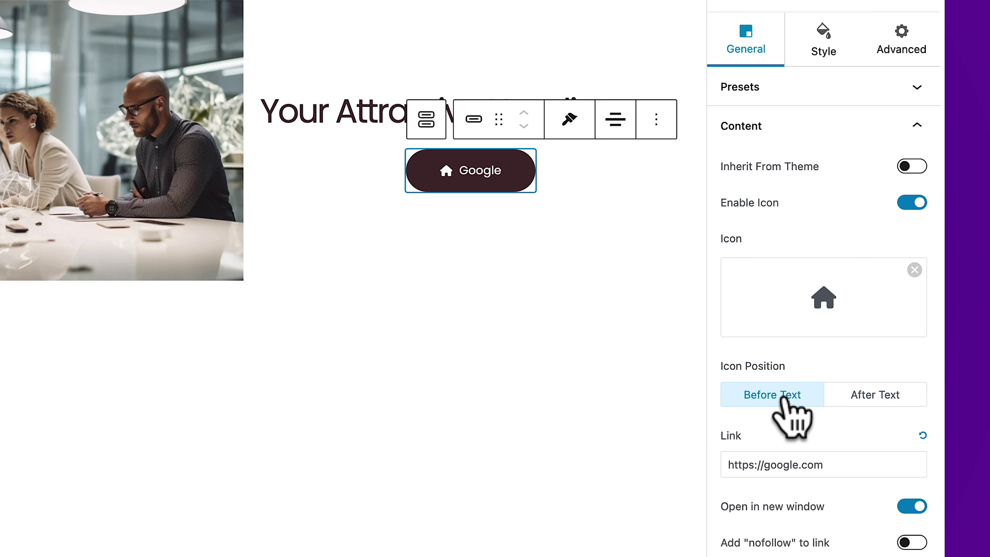
click(877, 392)
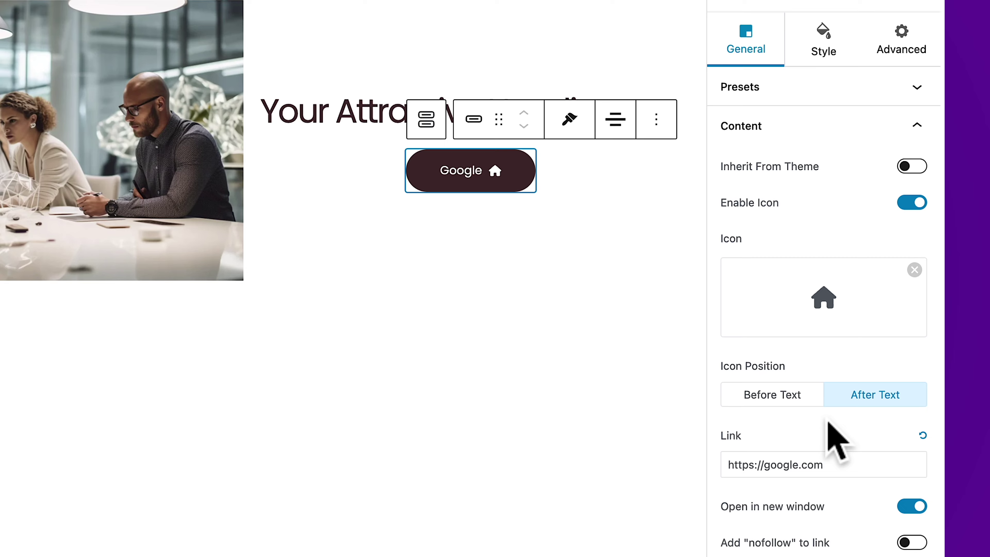
click(846, 19)
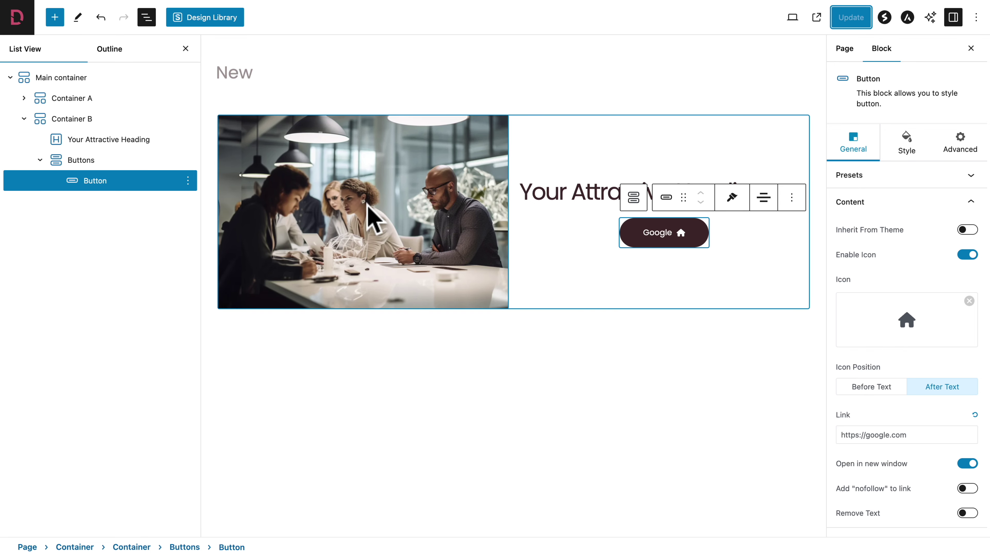
- Replace the image in Container A with img-hor-05.webp from the media library
click(353, 198)
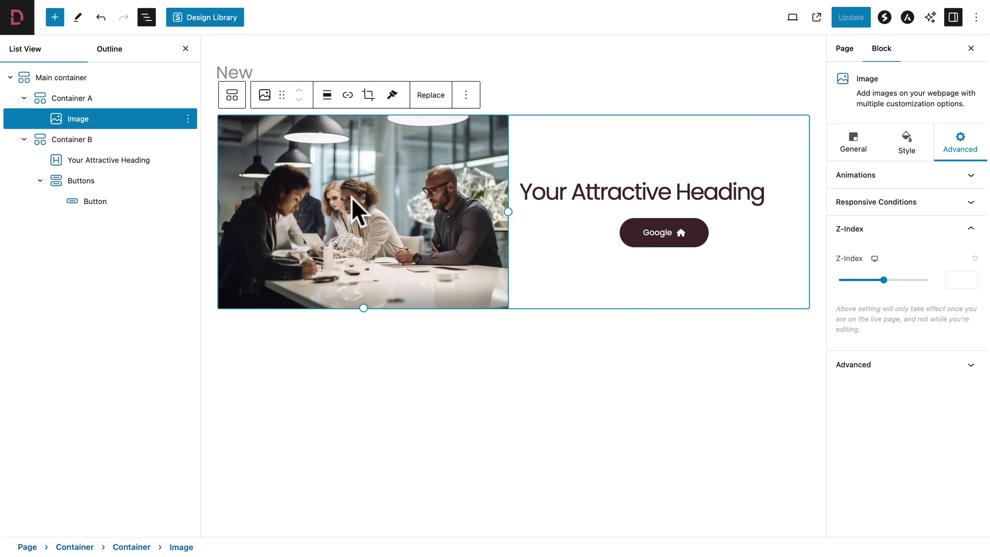
click(853, 145)
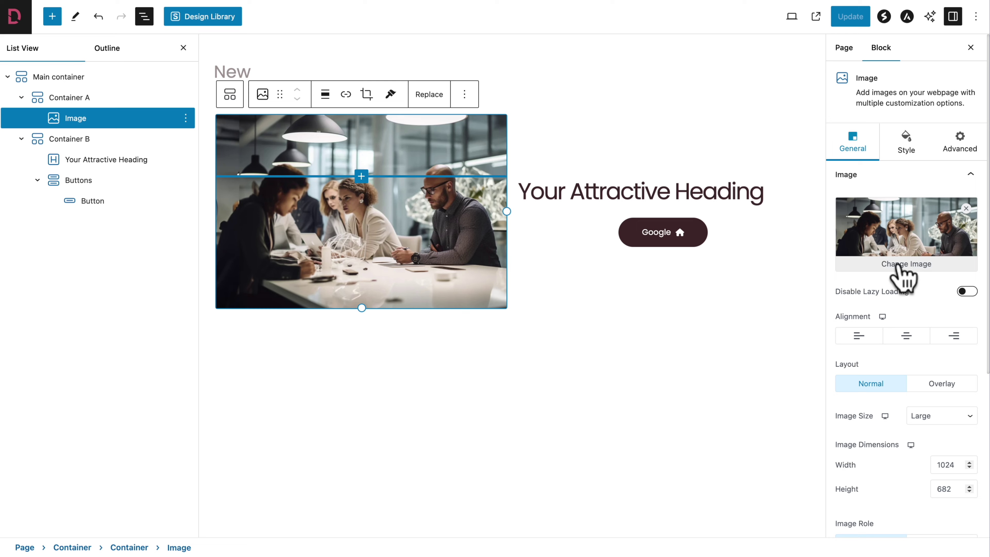
click(813, 217)
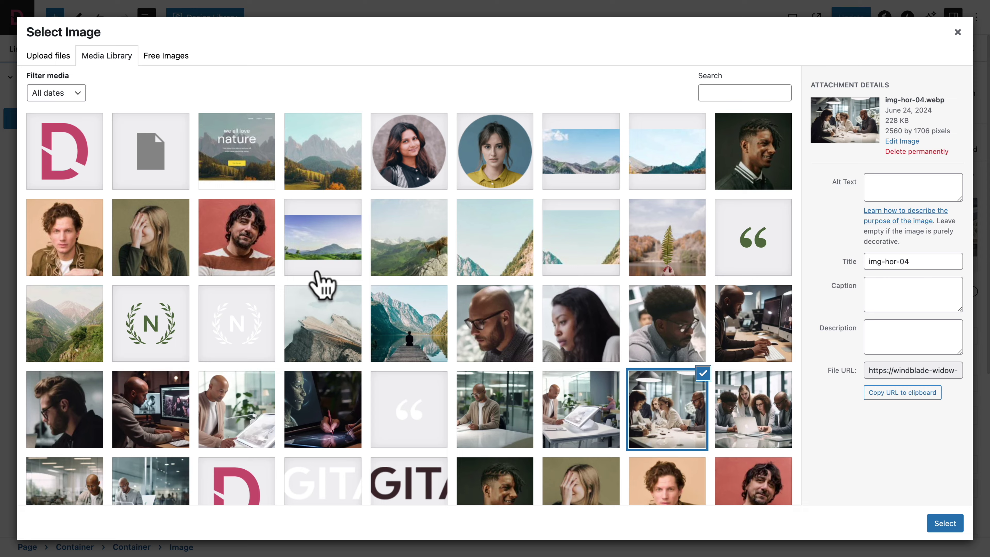
click(53, 57)
click(107, 56)
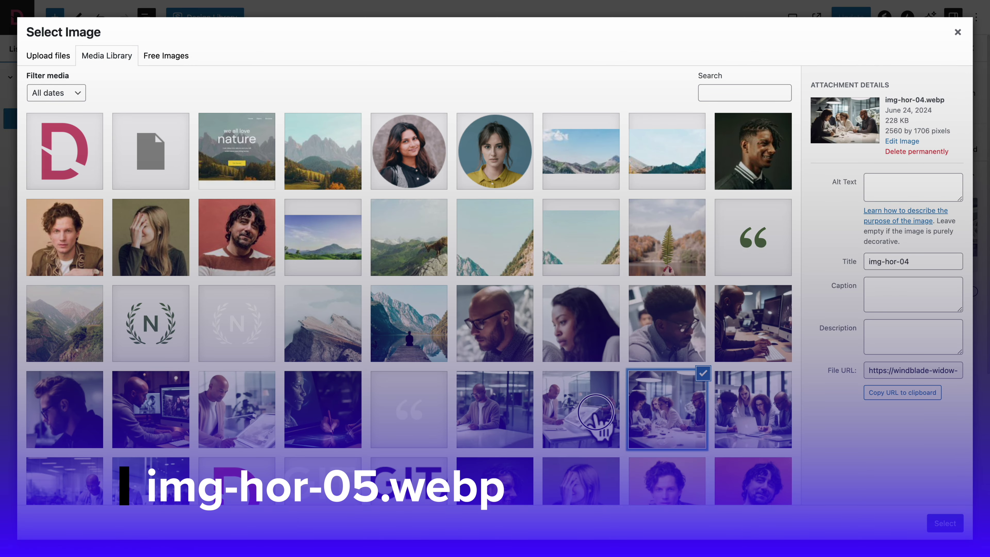
click(597, 421)
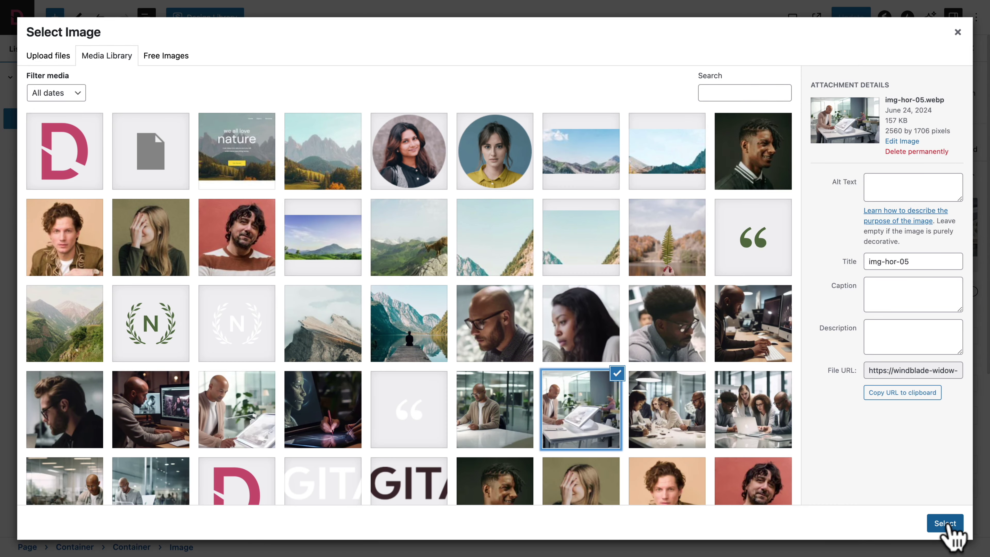
click(947, 524)
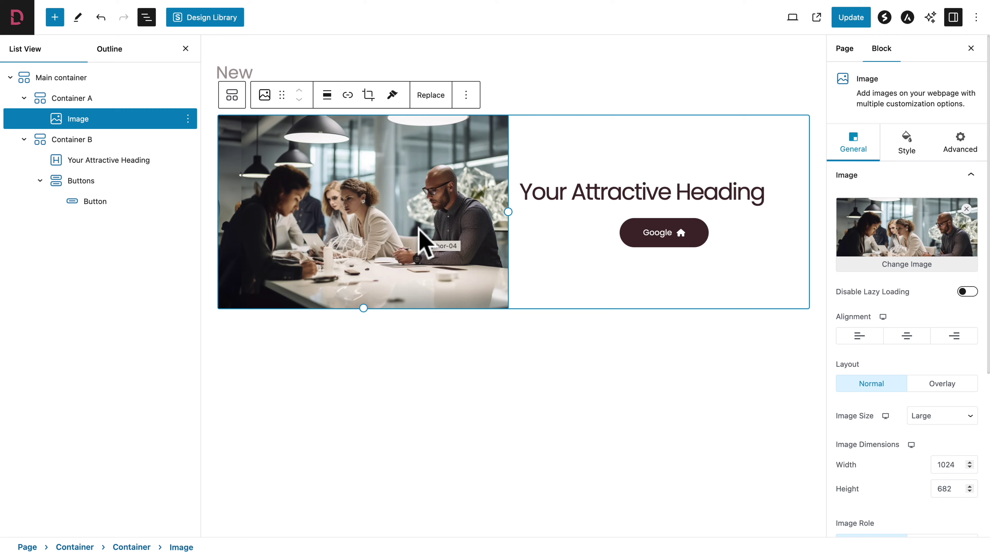
- Give the image the Overlay layout with the heading "My Heading" and the caption "This is a caption"
click(941, 384)
click(377, 198)
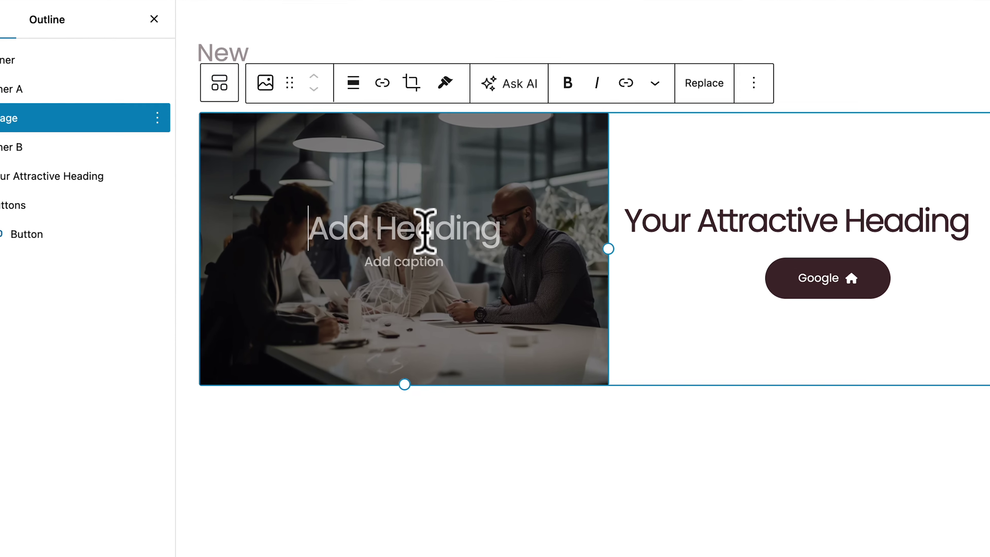
text(MyHeading)
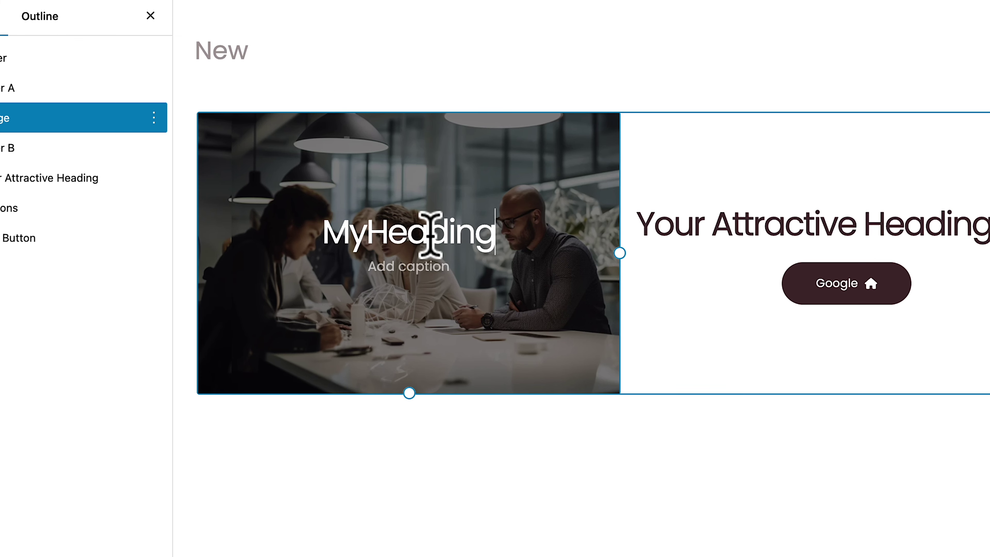
key(Left)
key(Left)
key(Left)
key(Left)
key(Left)
key(Left)
key(Left)
click(390, 265)
text(This is a captio)
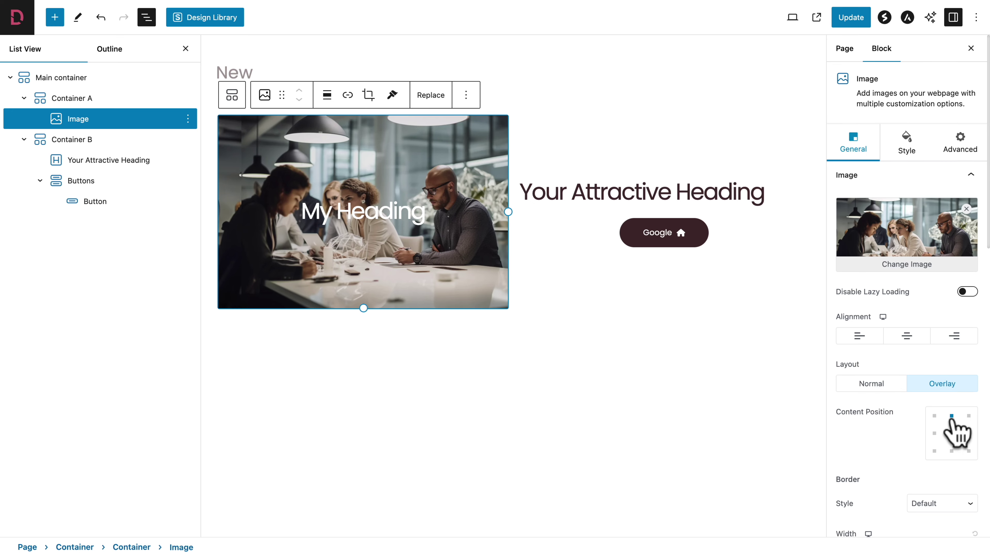
- Try several content positions for the image overlay, return it to the centre, and restore the Normal layout
click(934, 416)
click(935, 433)
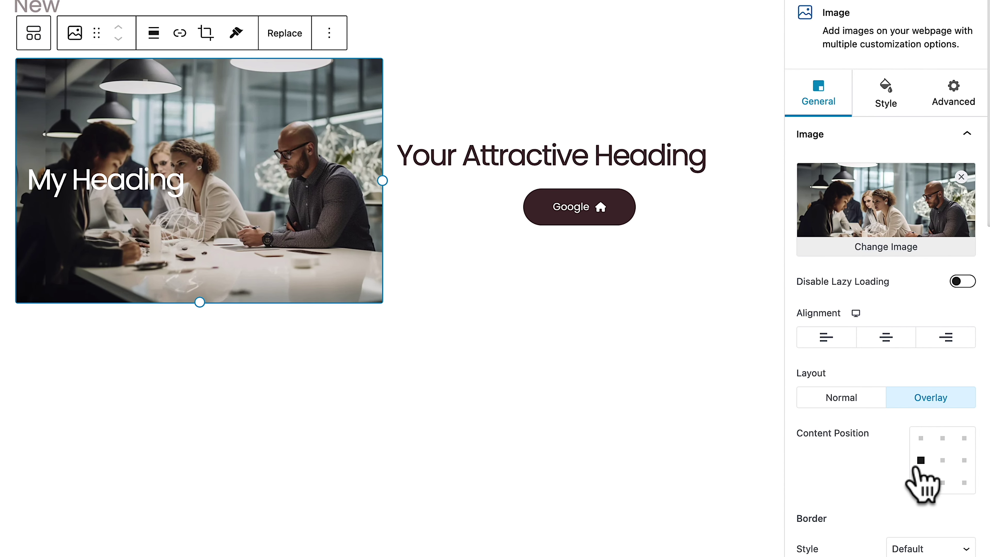
click(921, 482)
click(964, 483)
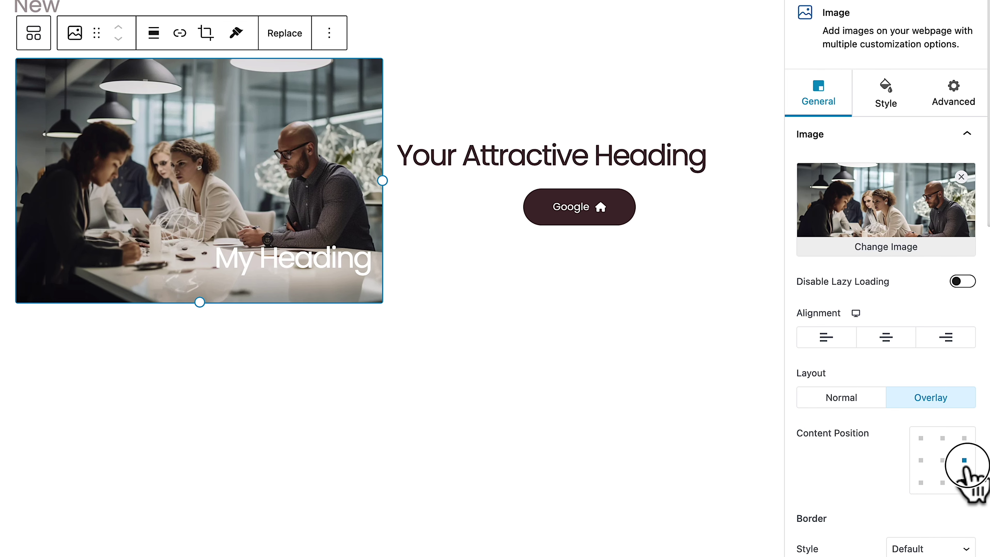
click(964, 461)
click(943, 461)
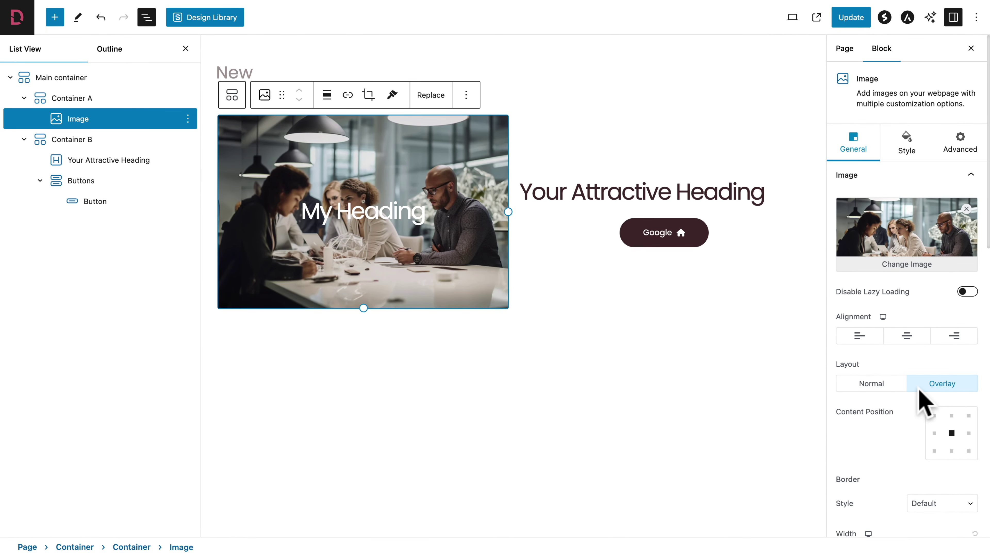
click(874, 383)
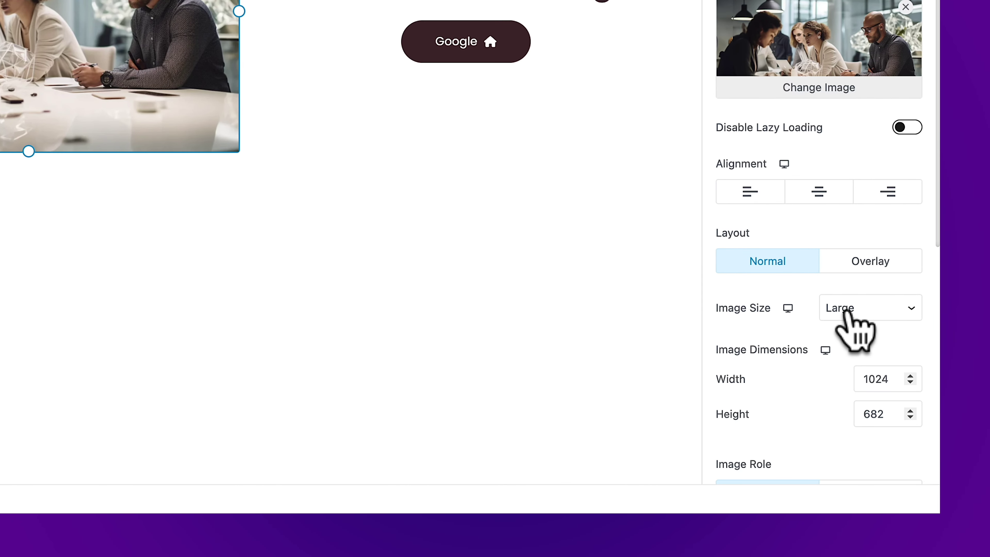
- Try the Thumbnail size for the image, restore the Large size, and try resizing the image with its side handle
click(844, 312)
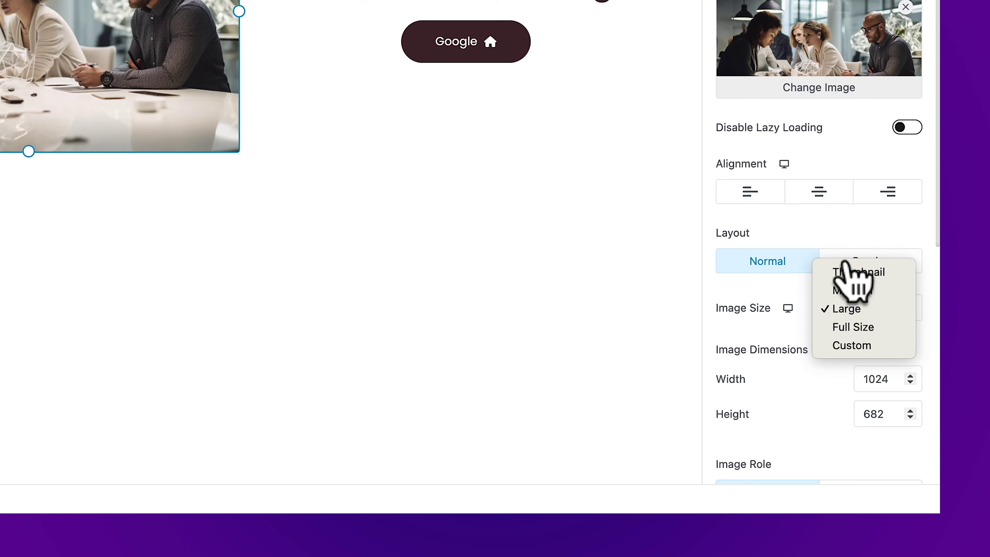
click(764, 301)
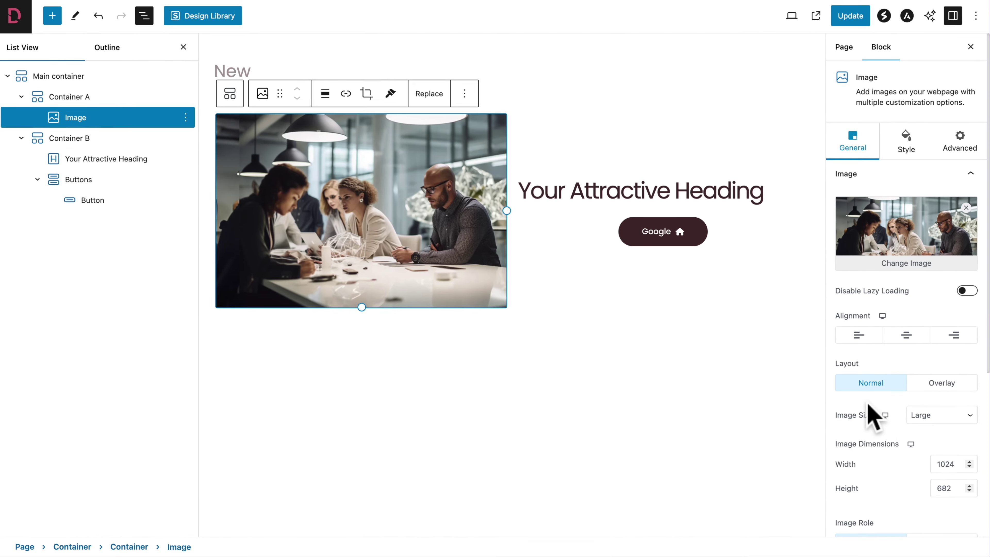
click(924, 415)
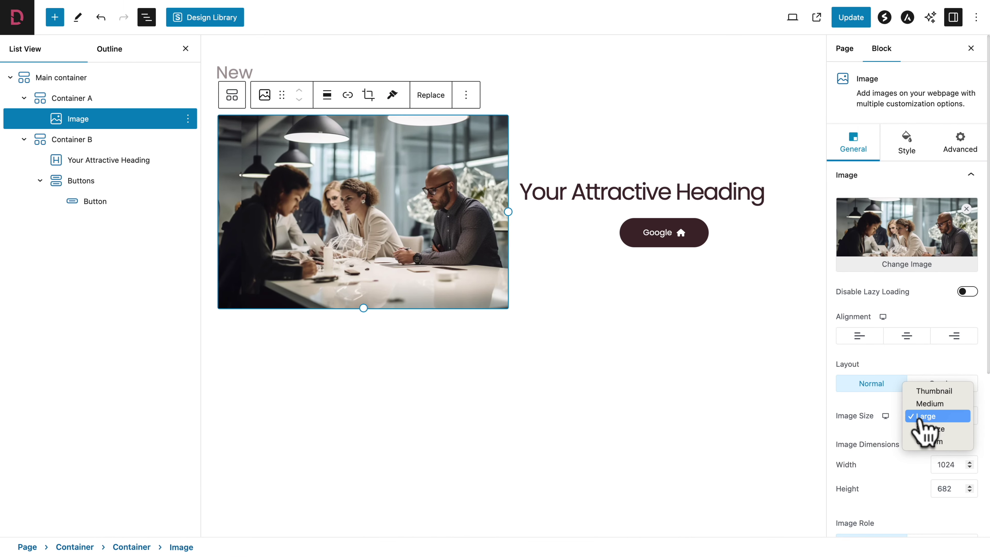
click(920, 390)
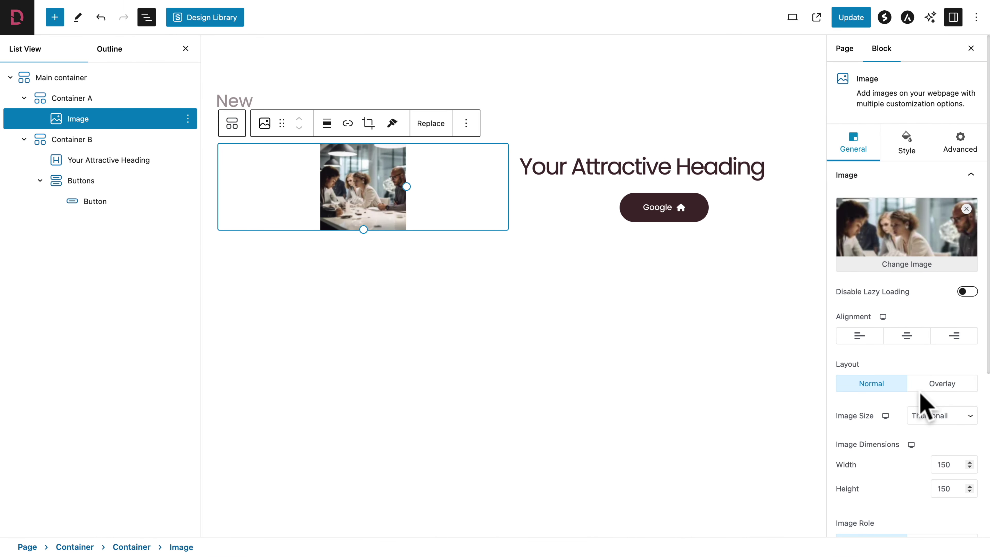
click(931, 416)
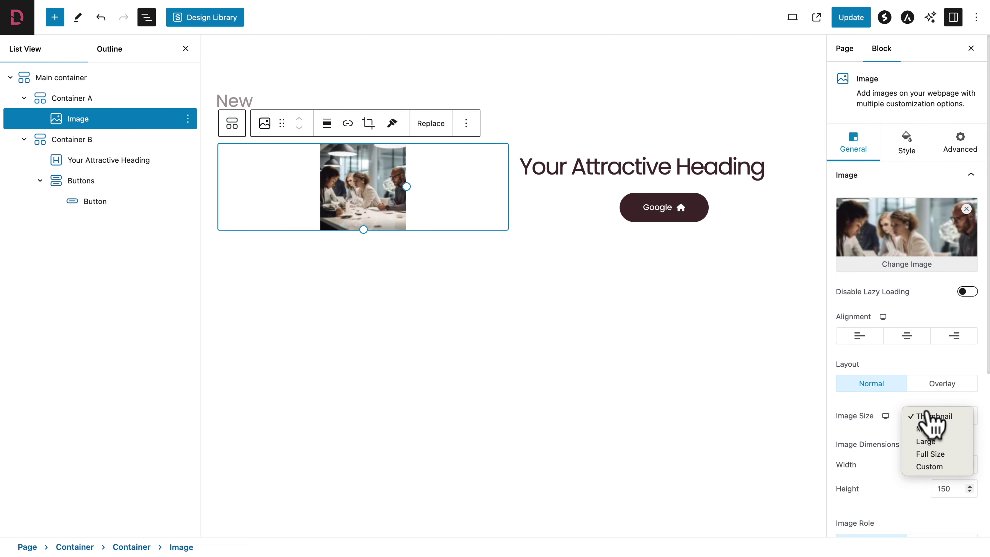
click(928, 443)
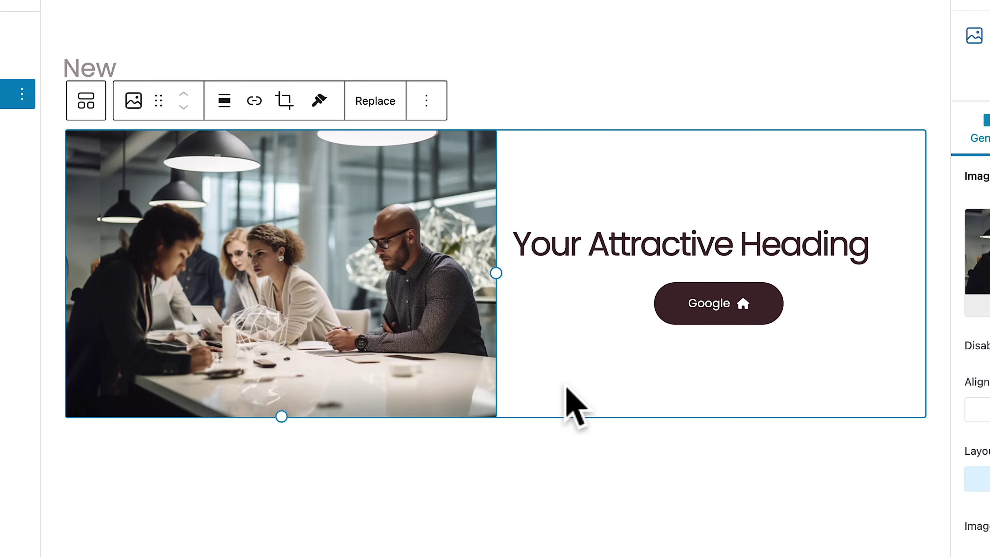
drag(496, 272, 759, 470)
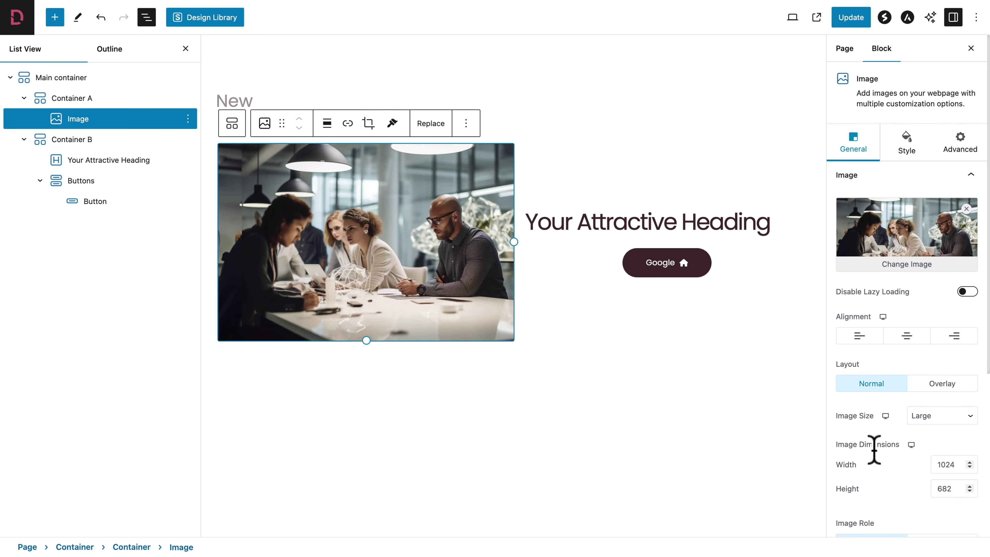
- Try the Presentation image role and return the role to Image
scroll(875, 464, down, 3)
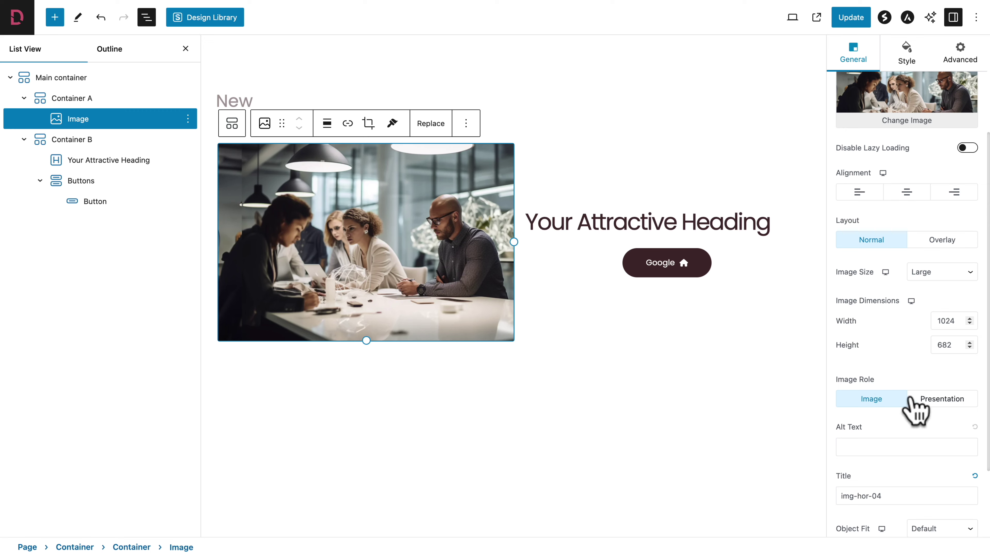
click(930, 398)
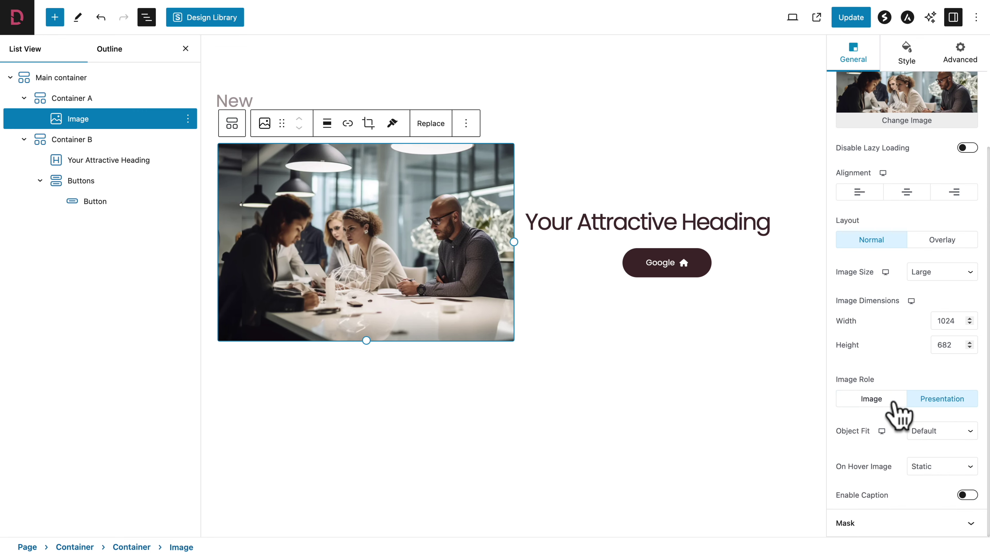
click(881, 402)
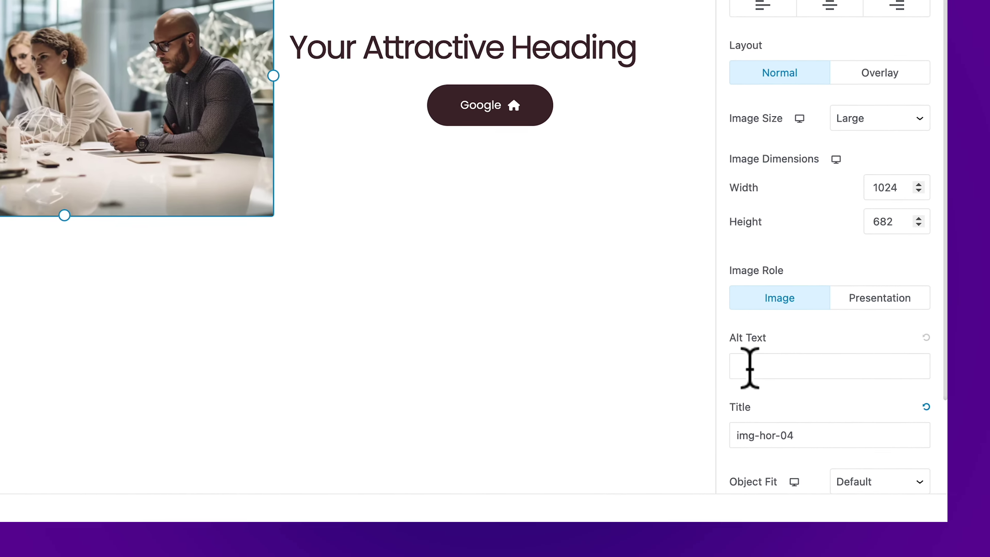
- Set the image's hover effect to Zoom In, and turn its caption on and back off
scroll(723, 321, down, 4)
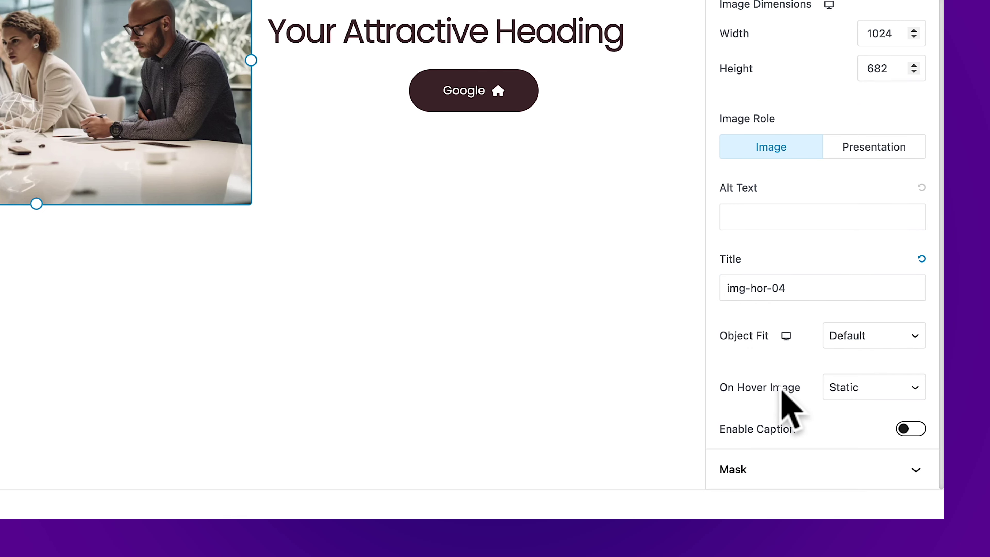
click(842, 388)
click(851, 388)
click(851, 389)
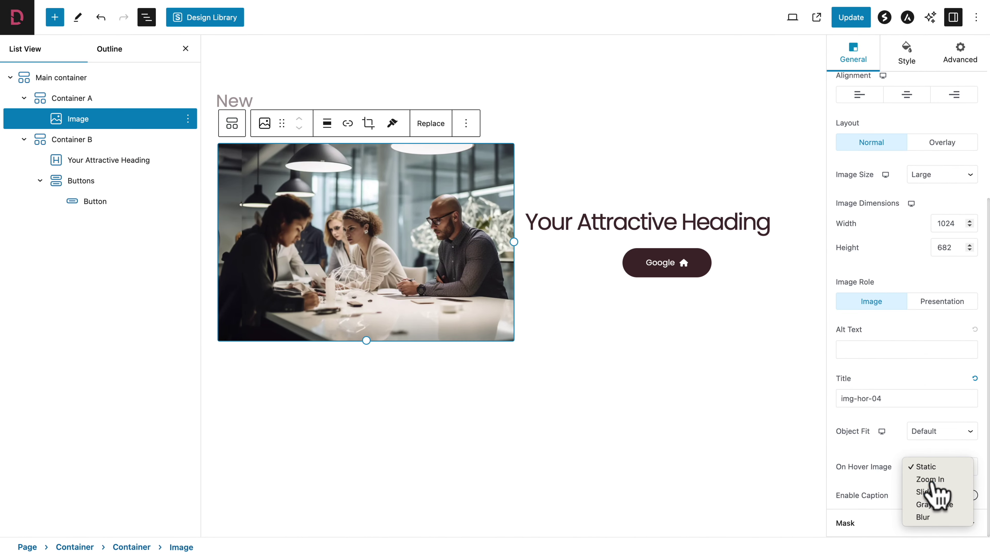
click(930, 480)
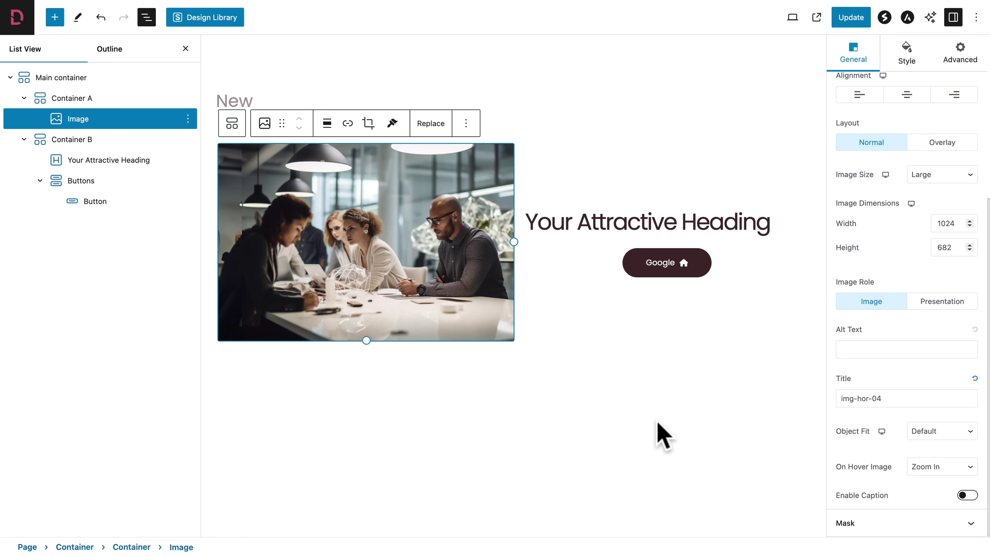
click(966, 496)
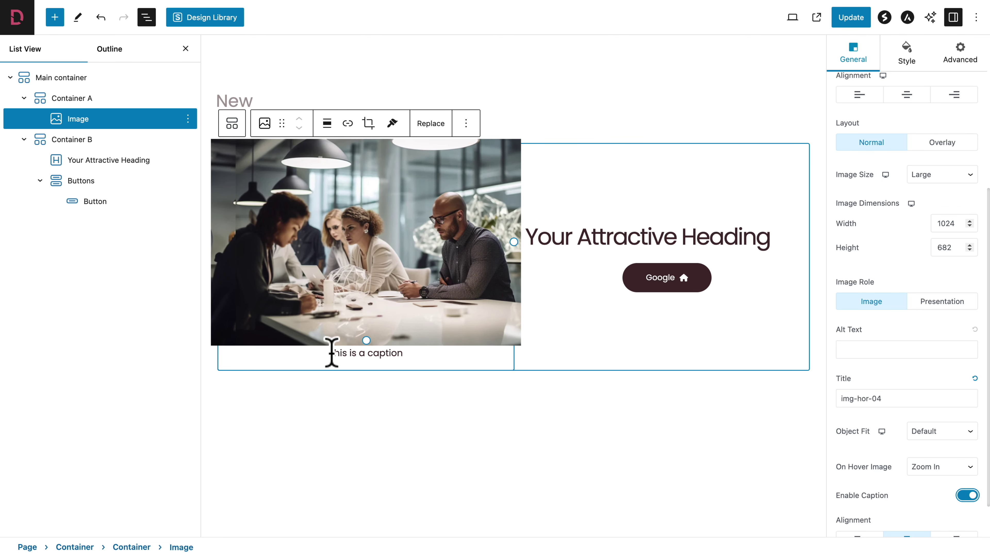
click(967, 496)
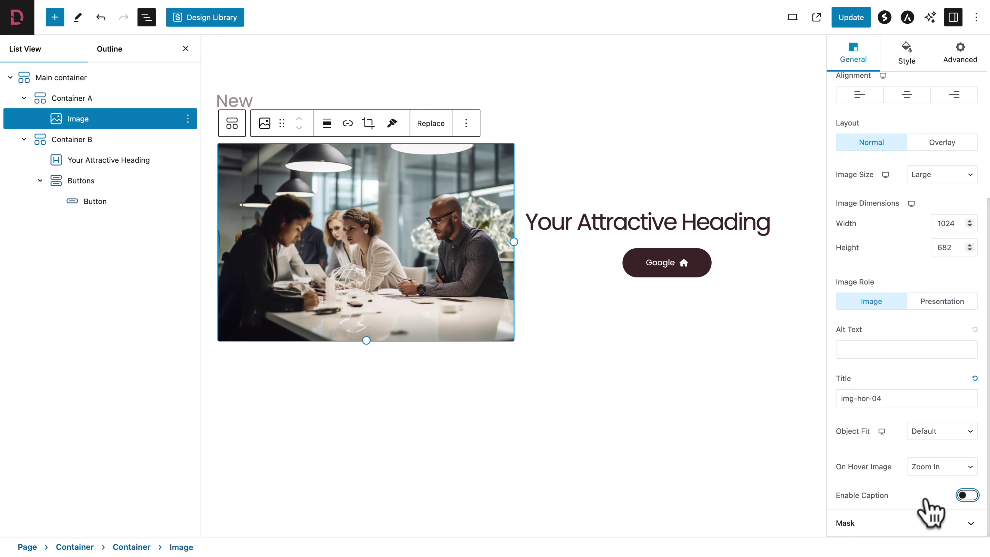
- Try the Circle, Diamond and Hexagon mask shapes on the image and return the mask shape to None
click(938, 520)
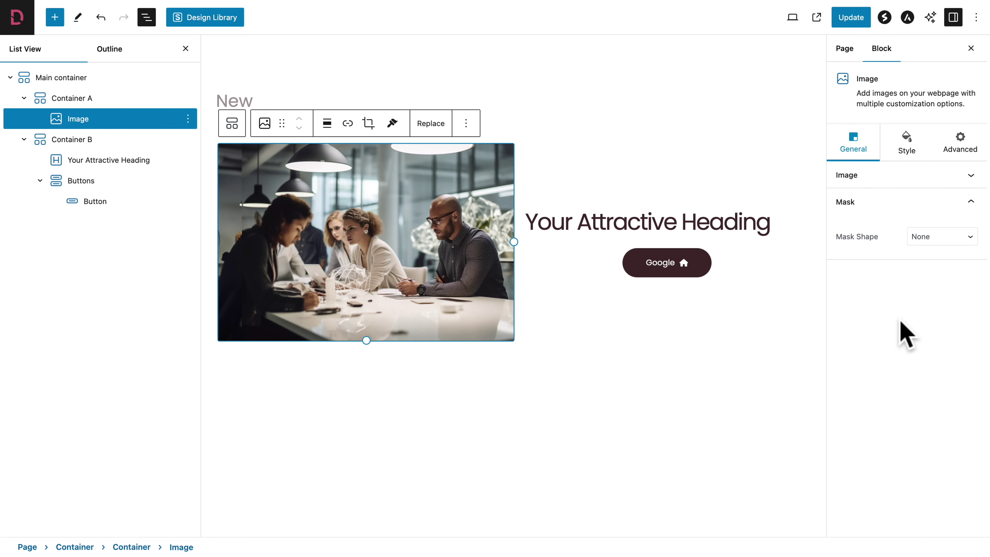
click(935, 237)
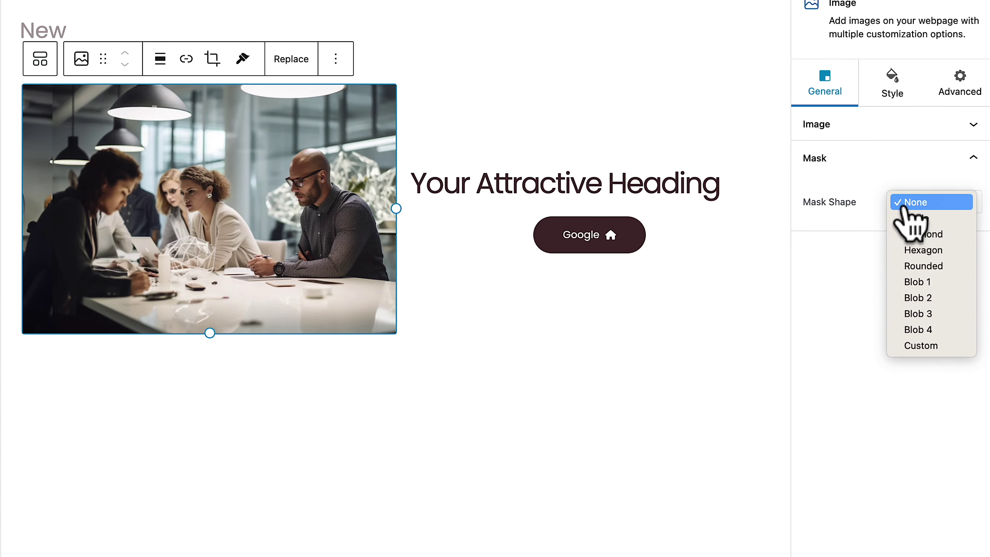
click(911, 224)
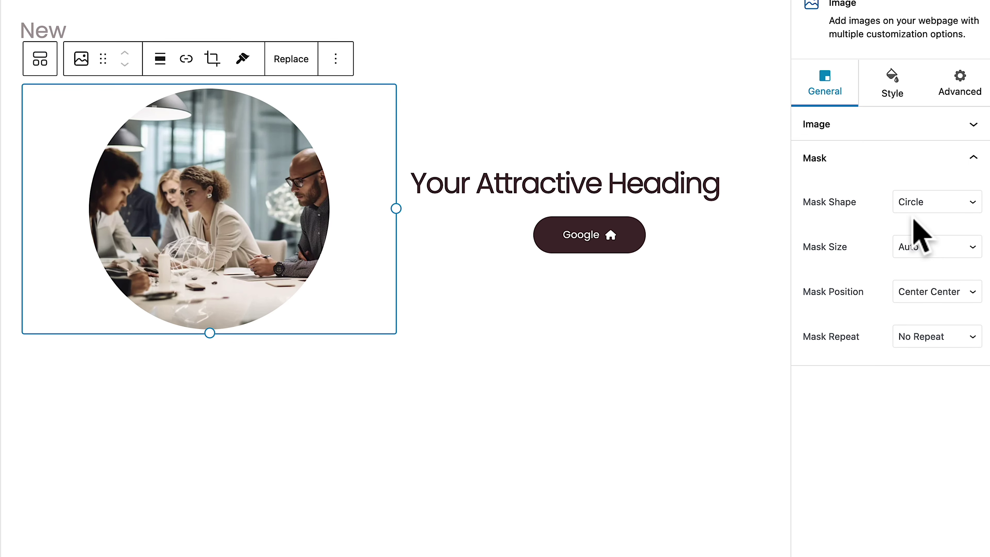
click(914, 207)
click(908, 223)
click(912, 207)
click(911, 219)
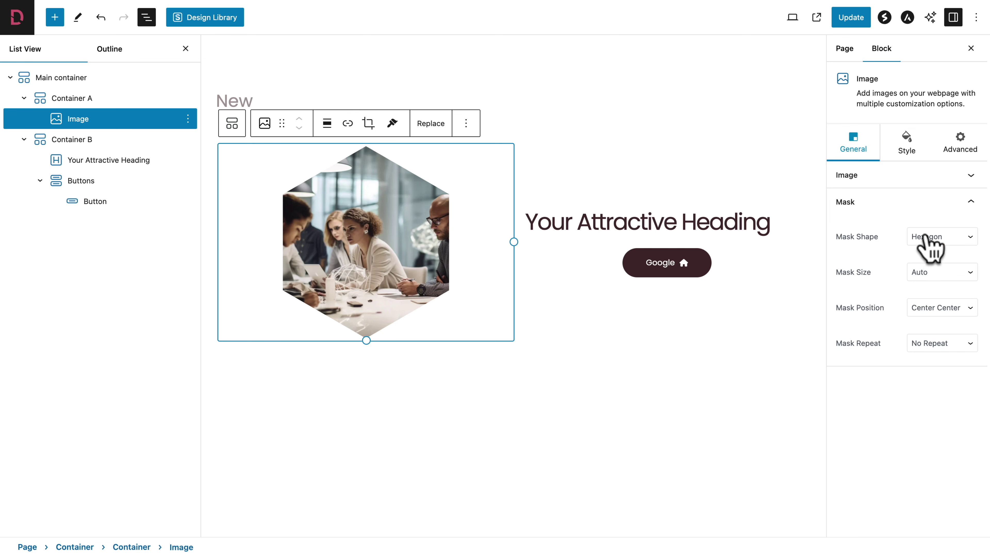
click(928, 237)
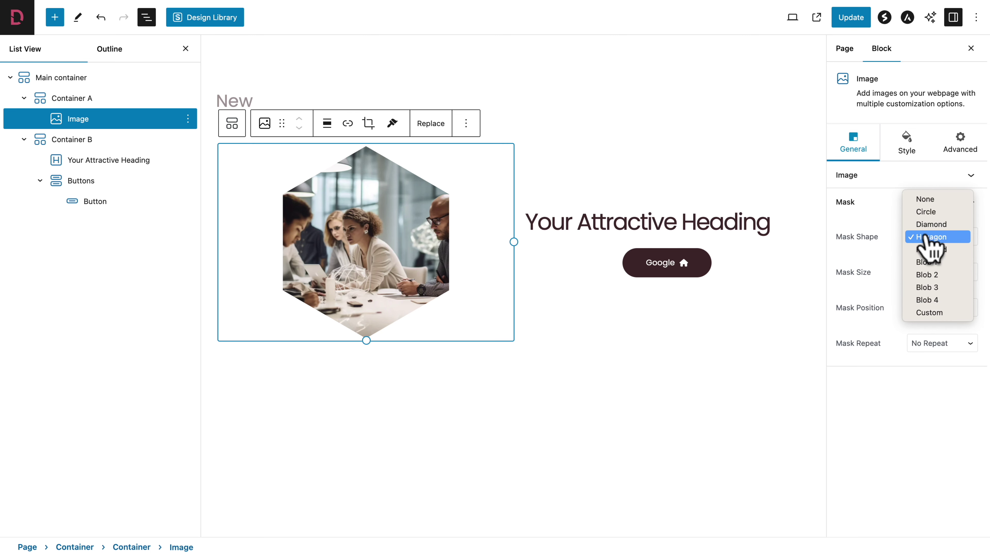
key(Escape)
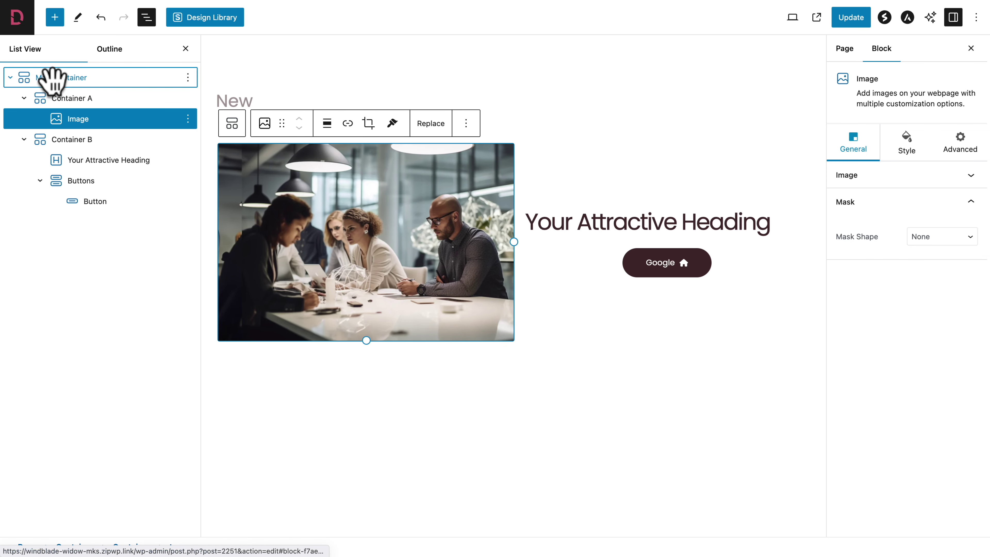
- Give the Main container a solid red background colour, #CA1717
click(52, 77)
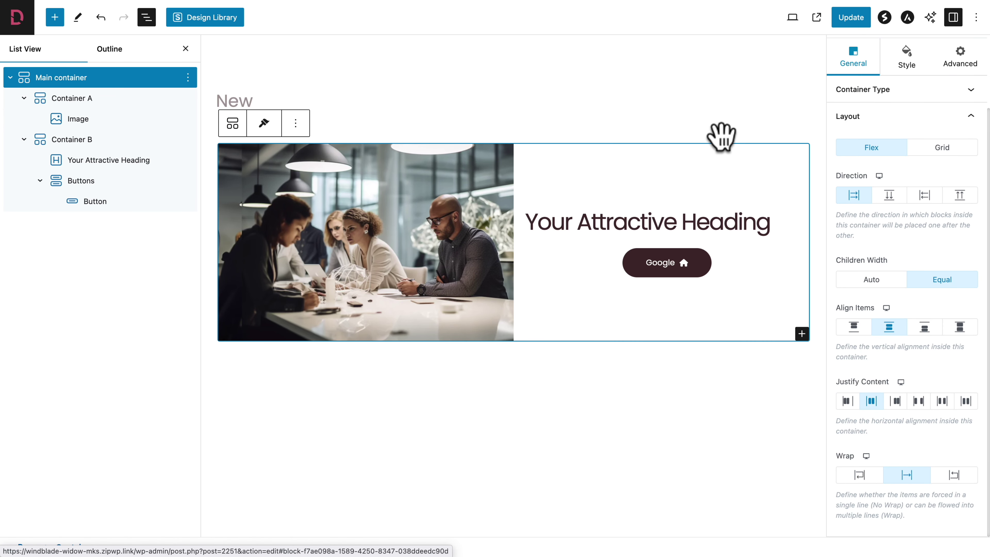
click(903, 67)
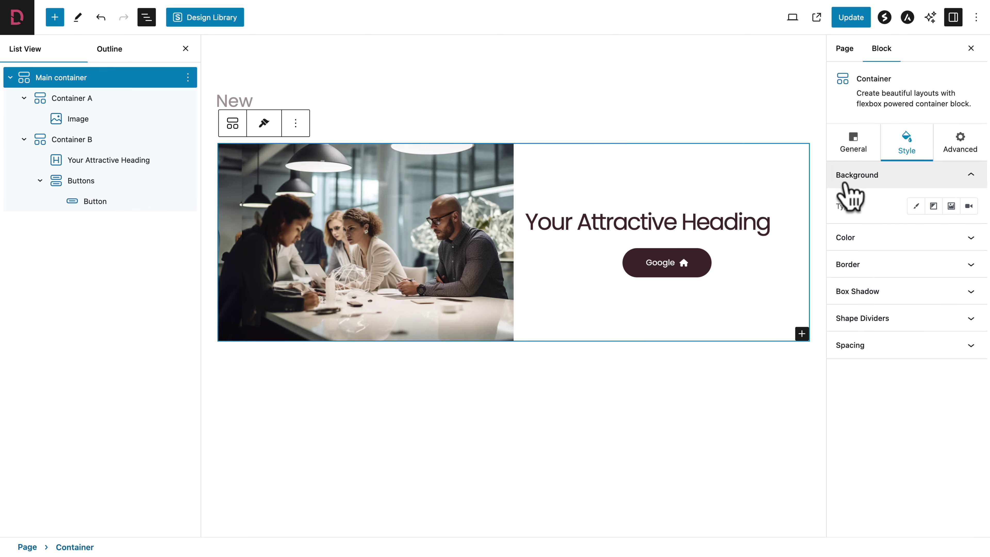
click(916, 207)
click(970, 236)
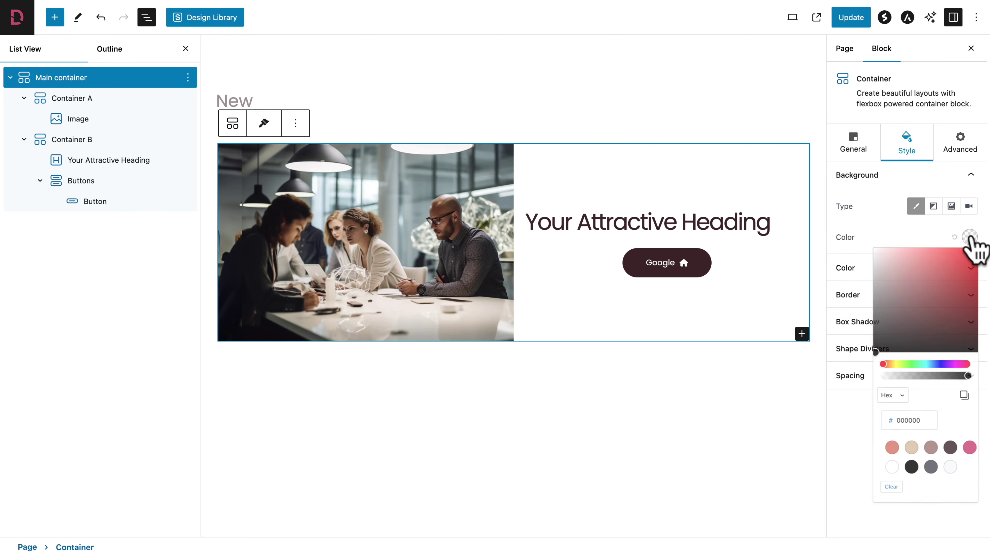
click(961, 271)
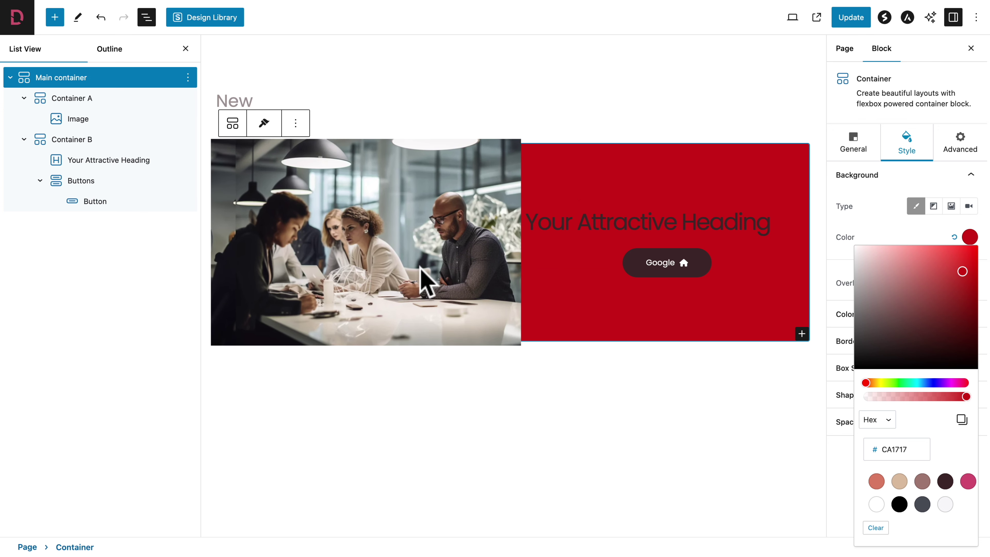
- Delete the image from Container A and undo the deletion
click(429, 230)
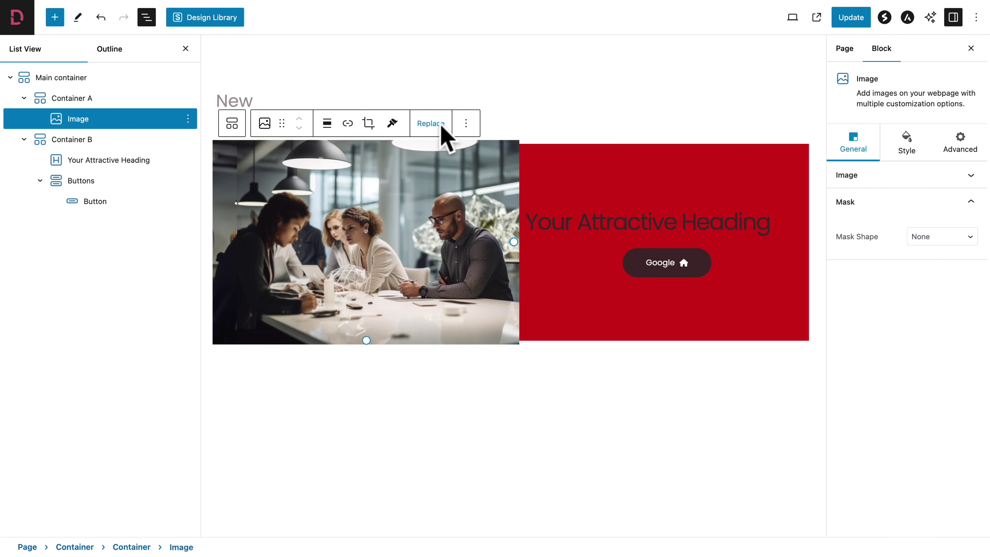
click(466, 123)
click(486, 416)
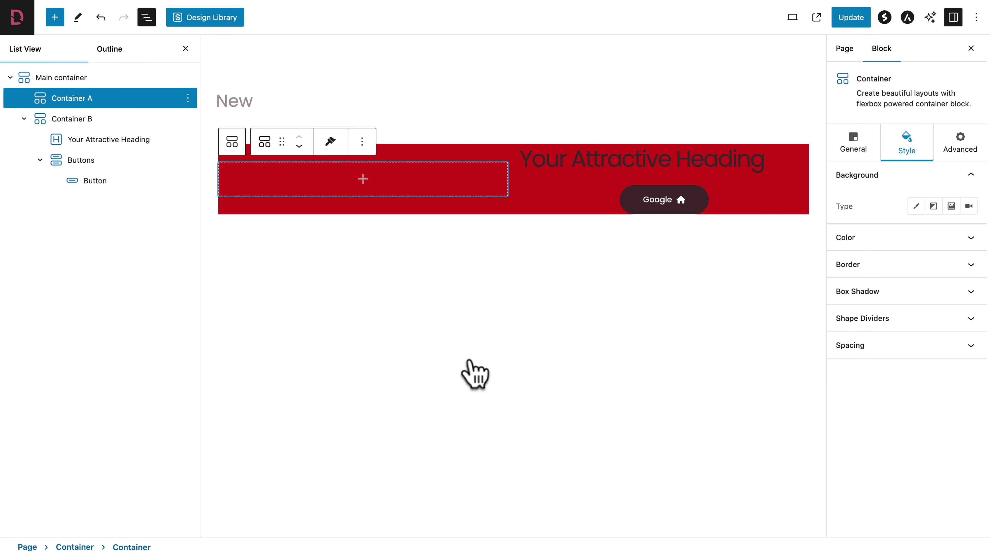
click(100, 18)
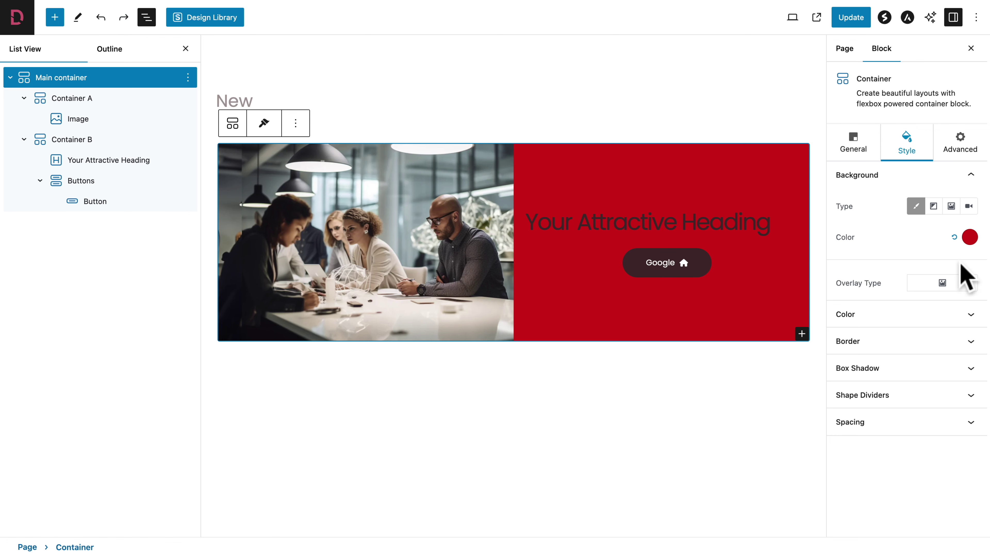
- Clear the Main container's background colour and try the gradient, image and video background types
click(954, 237)
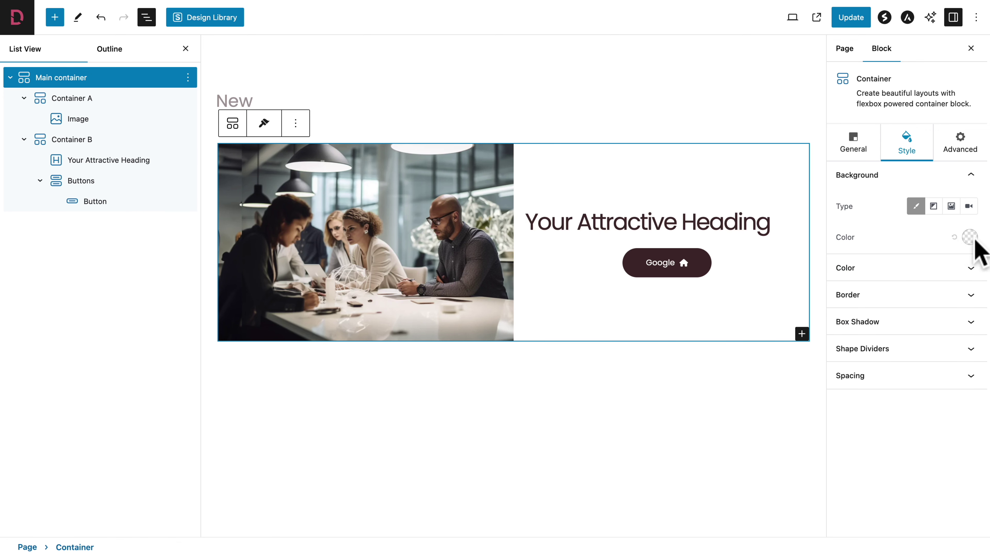
click(933, 206)
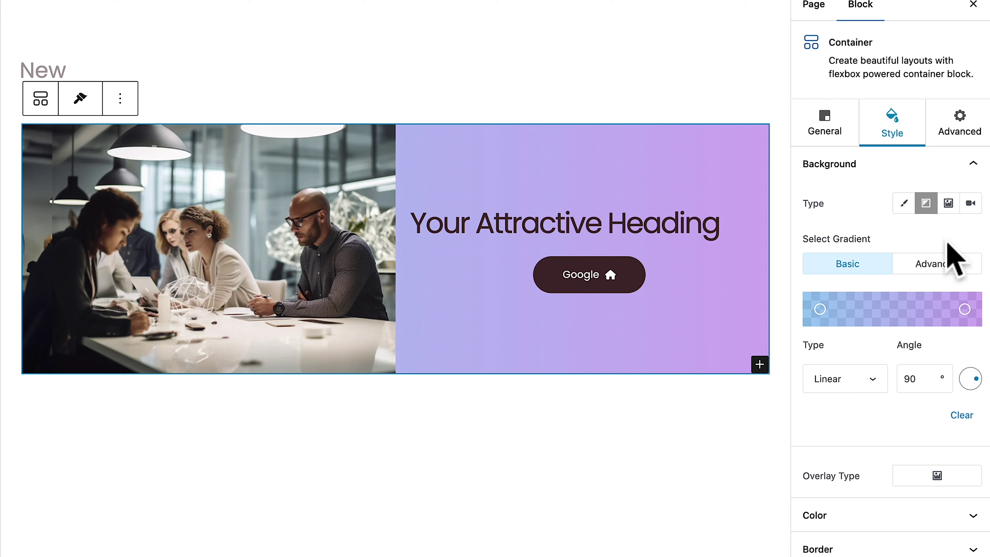
click(948, 203)
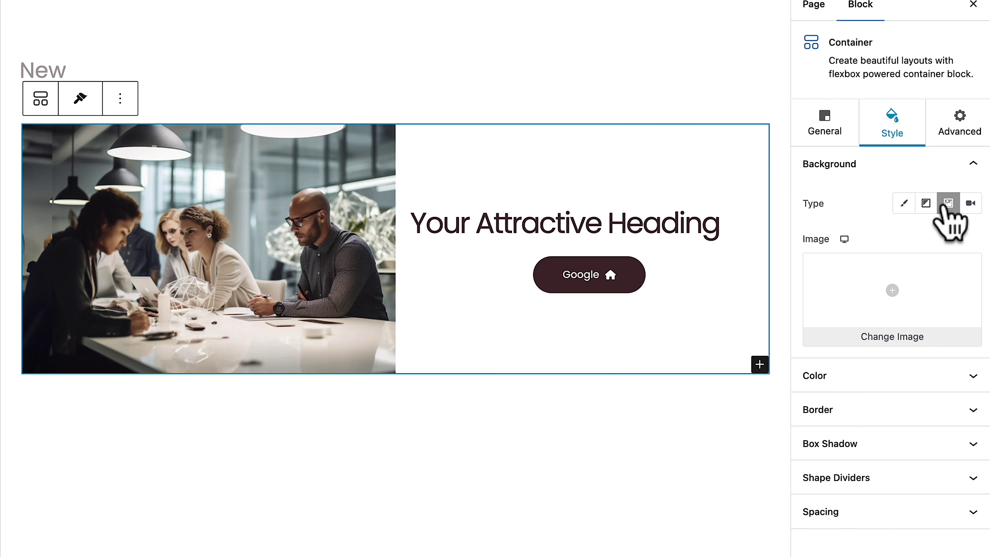
click(970, 204)
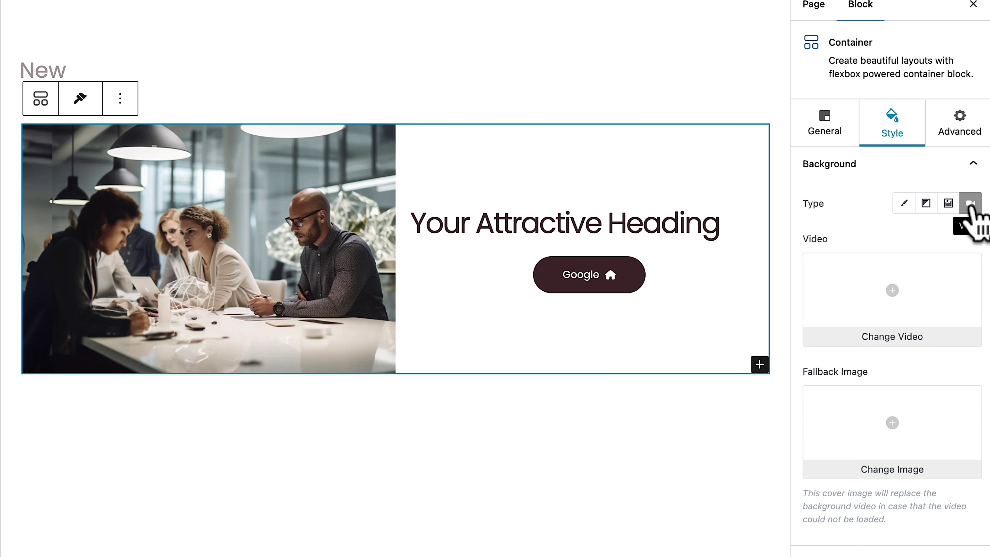
- Set the Main container's background type to image and use img-hor-02.webp from the media library
click(948, 204)
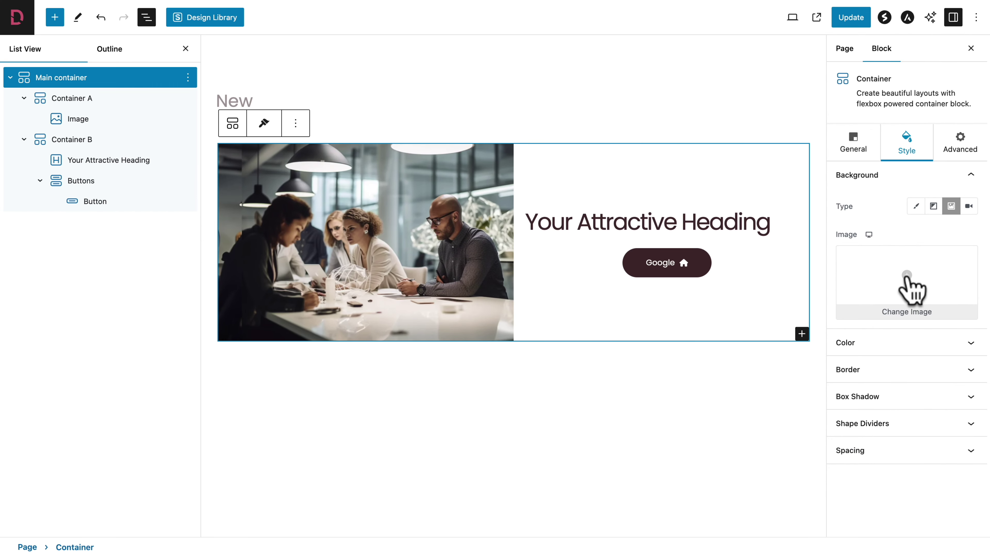
click(907, 275)
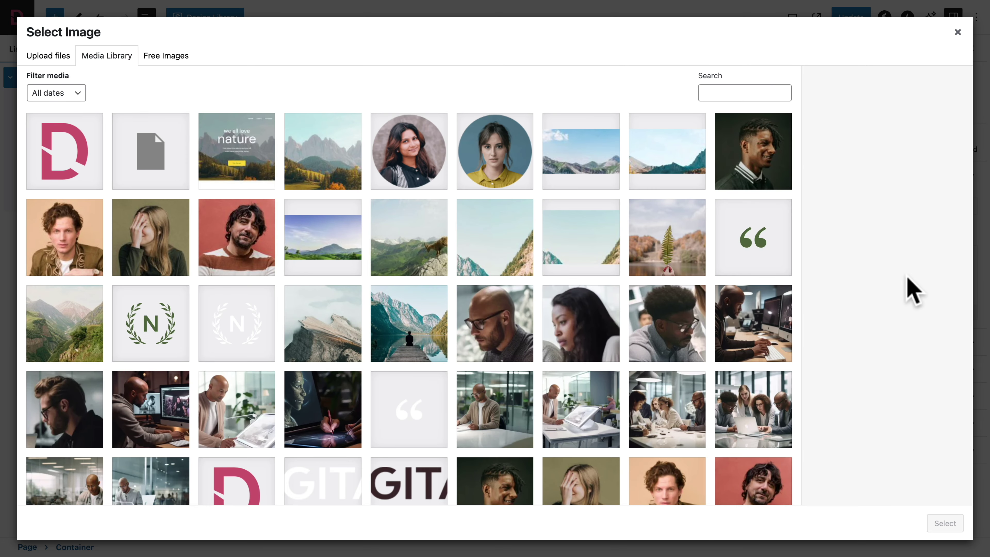
scroll(347, 369, down, 2)
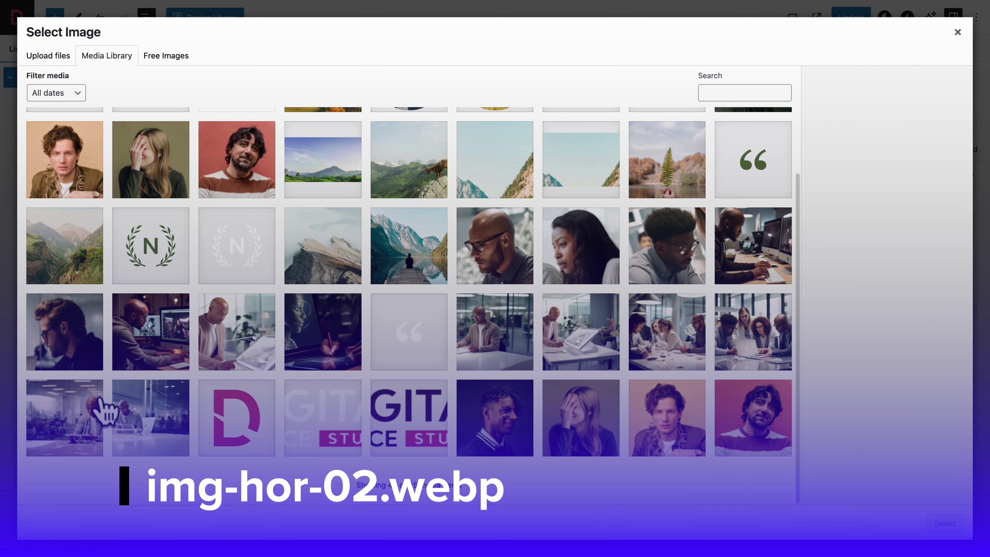
click(87, 408)
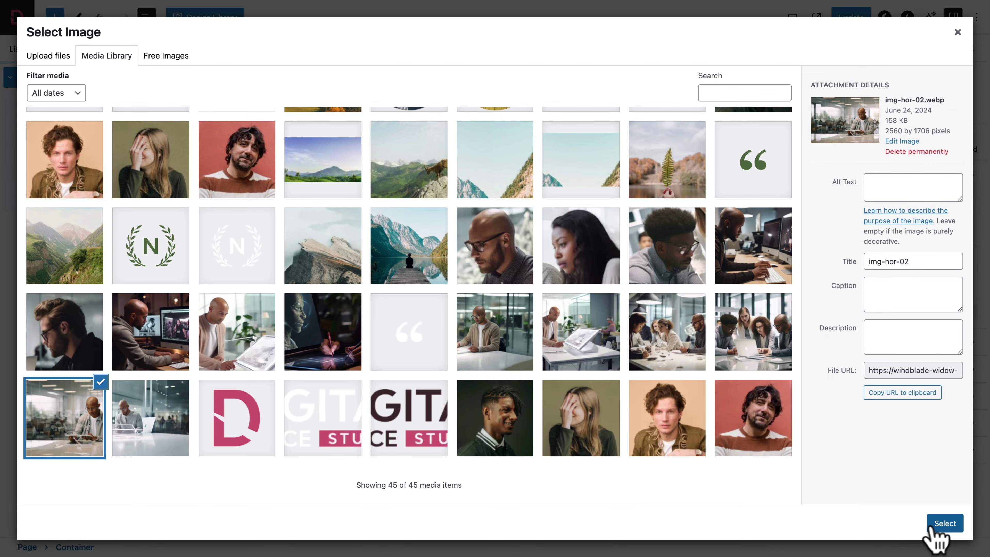
click(936, 525)
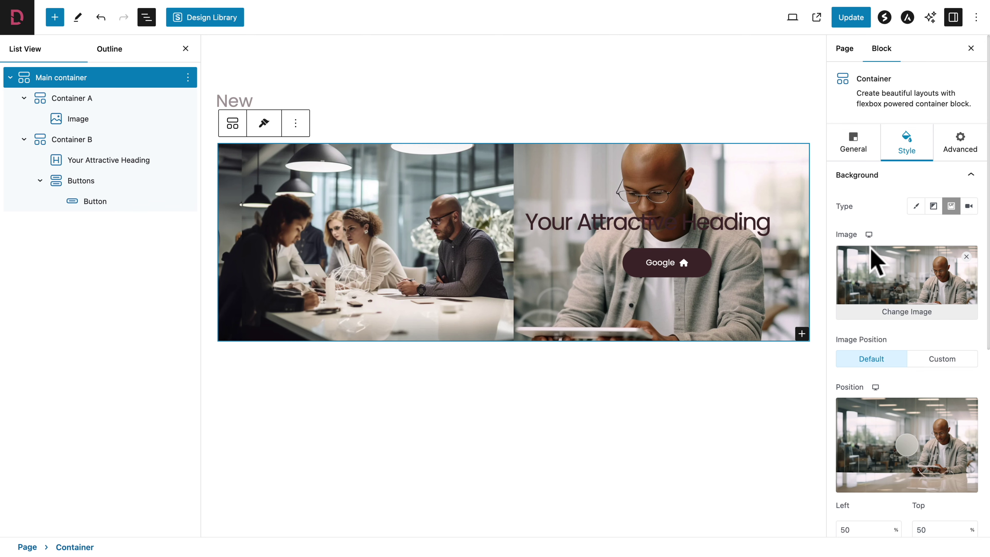
- Set the Main container's padding to 60 px on all four sides
scroll(878, 245, down, 5)
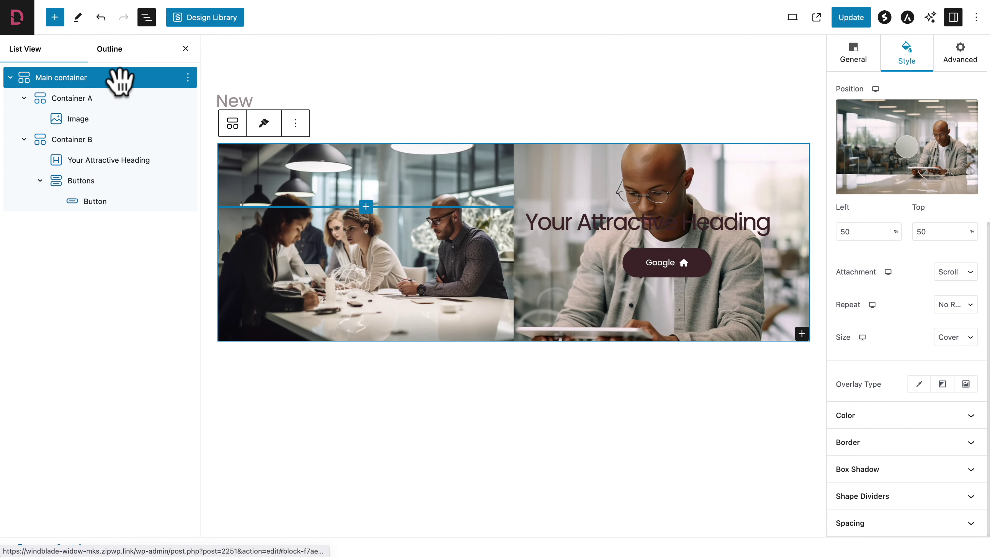
click(848, 523)
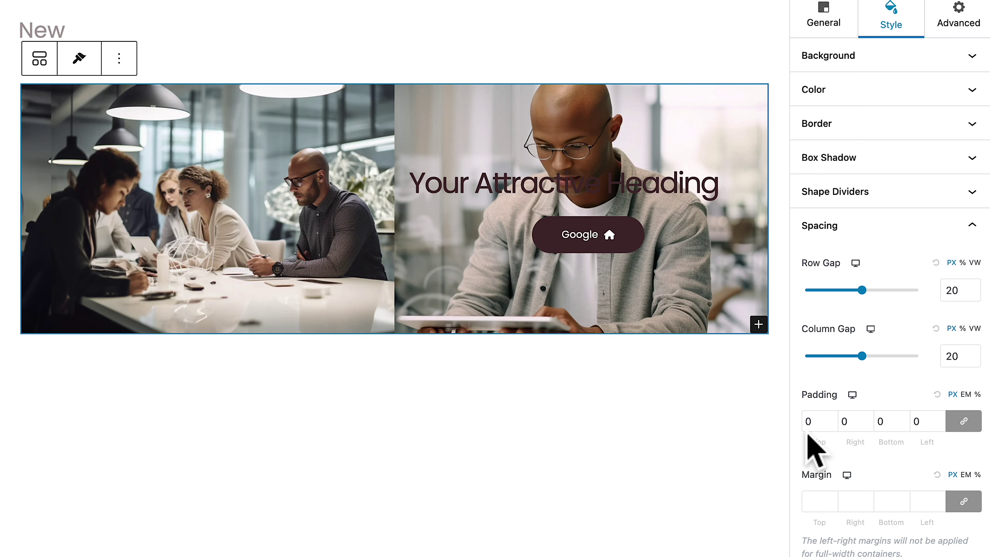
click(803, 421)
text(60)
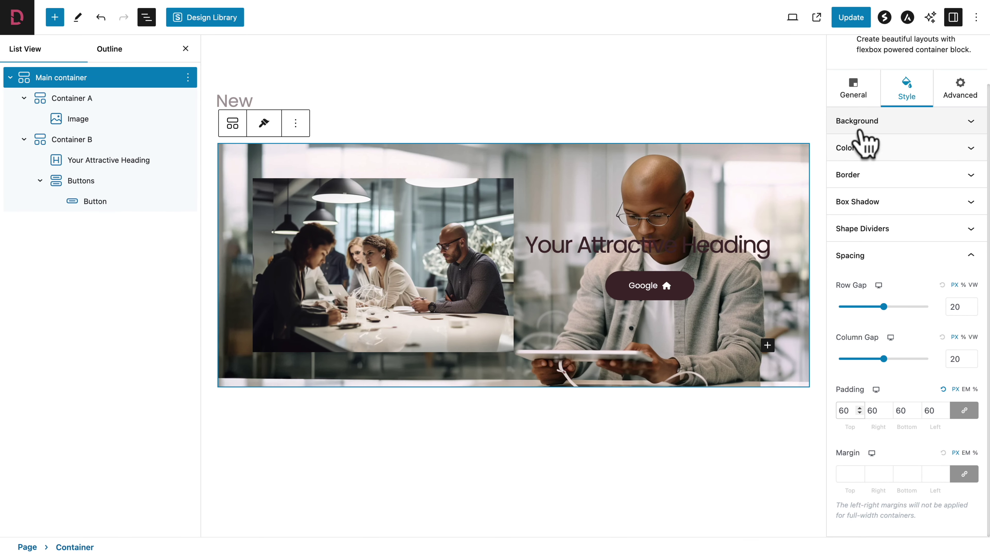
- Adjust the focal point of the Main container's background image to about 49% from the left and 50% from the top
click(857, 66)
scroll(864, 139, down, 2)
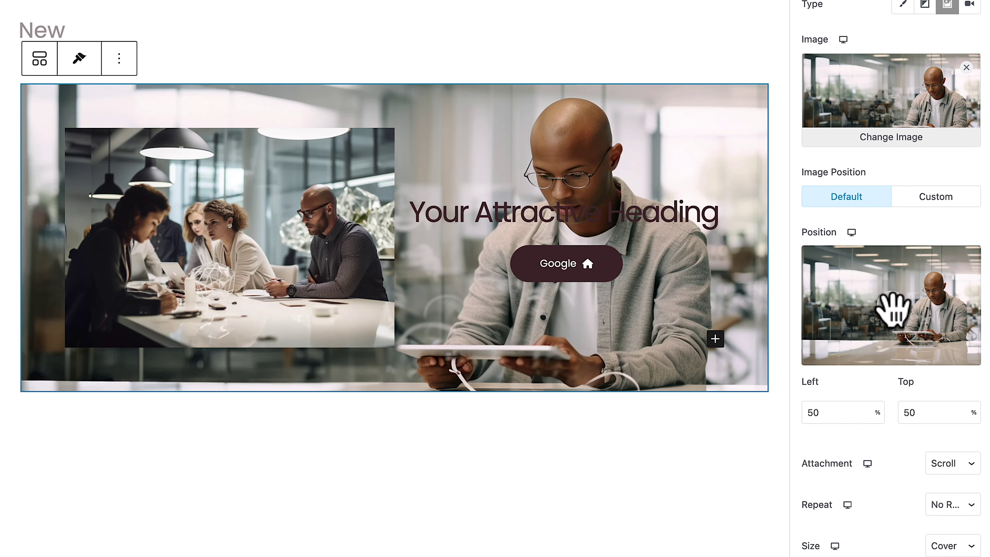
drag(907, 319, 883, 317)
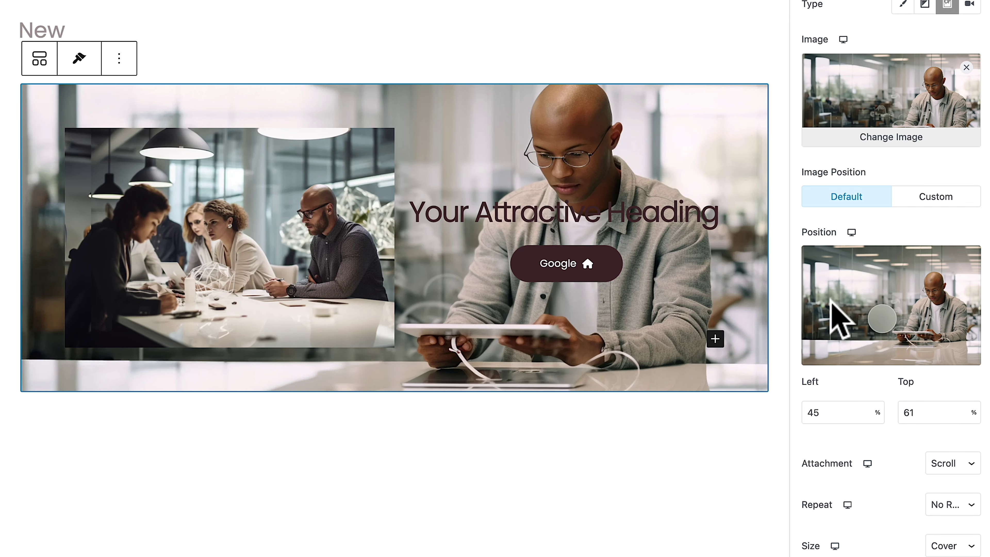
mouse_move(880, 321)
mouse_down()
mouse_move(881, 343)
mouse_move(877, 267)
mouse_move(886, 309)
mouse_up()
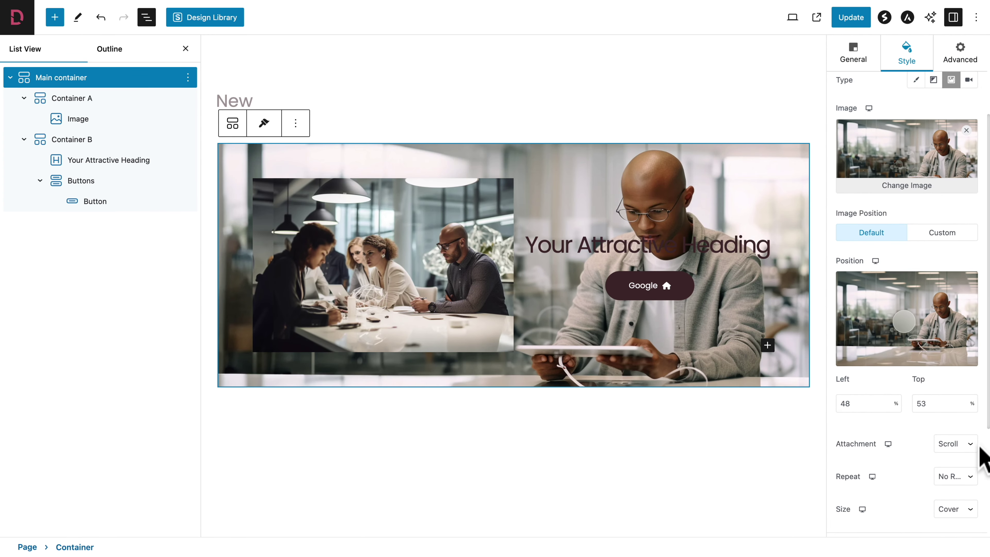
- Set the background image's attachment to Fixed and update the page
click(969, 445)
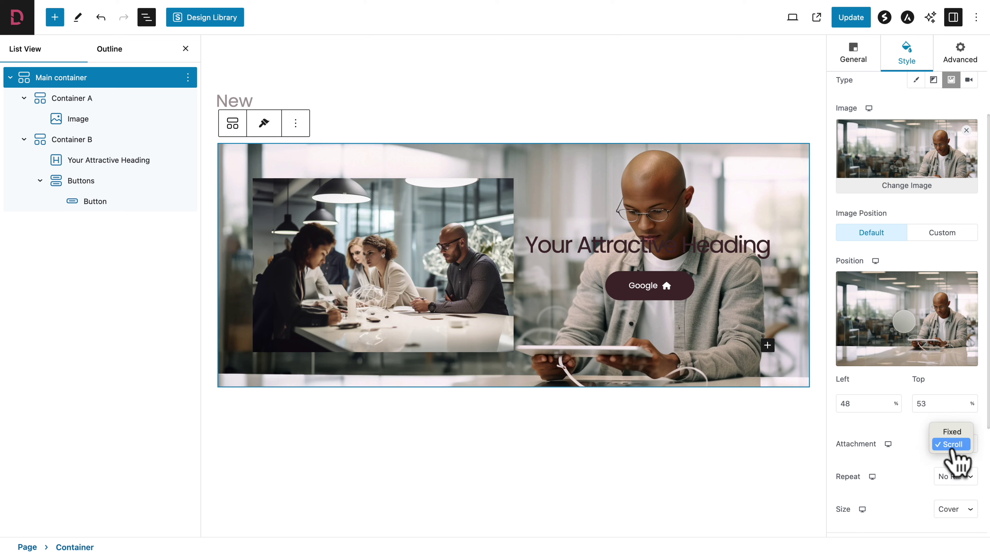
click(951, 431)
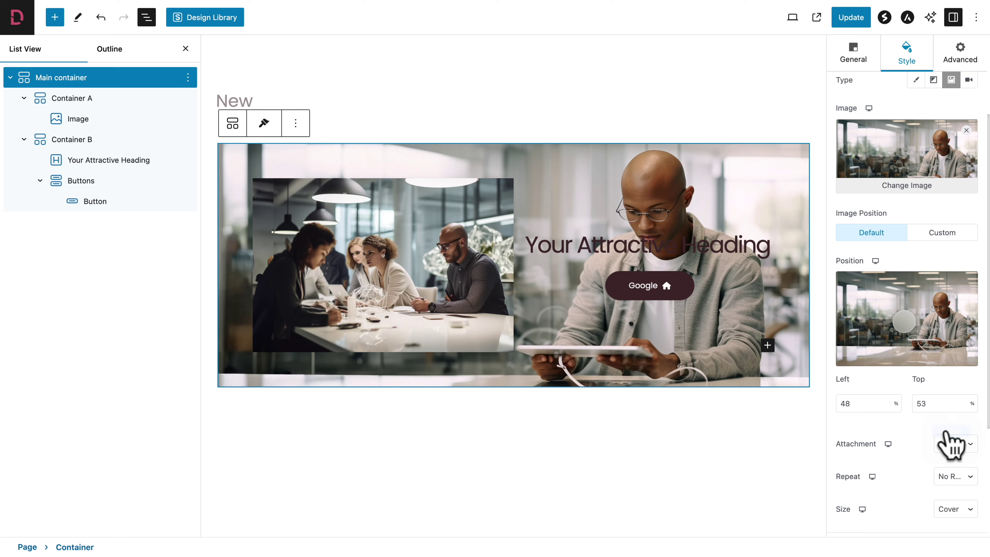
click(847, 20)
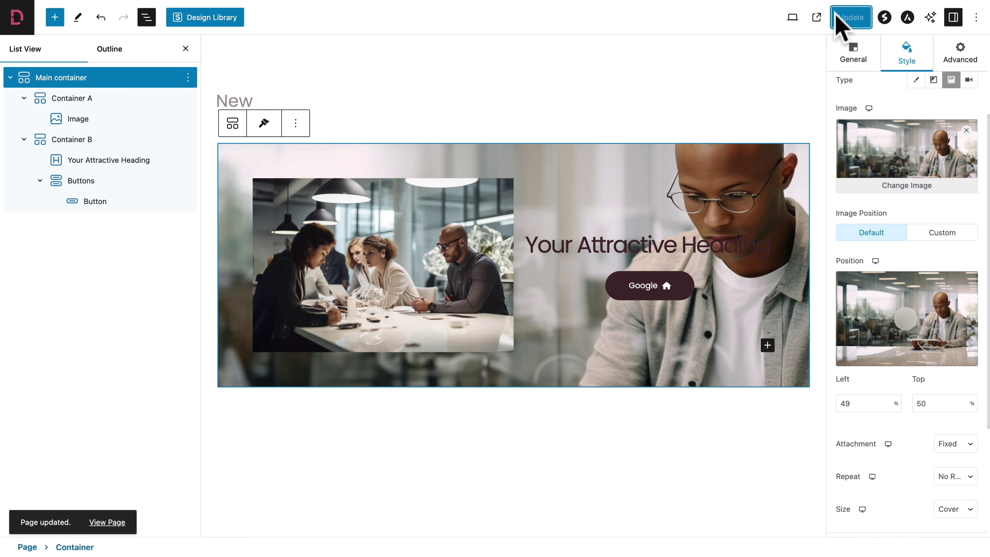
- View the published page and examine how the container's fixed background image behaves while scrolling
click(817, 18)
scroll(752, 258, down, 1)
scroll(752, 259, up, 1)
scroll(752, 259, down, 1)
scroll(750, 243, up, 1)
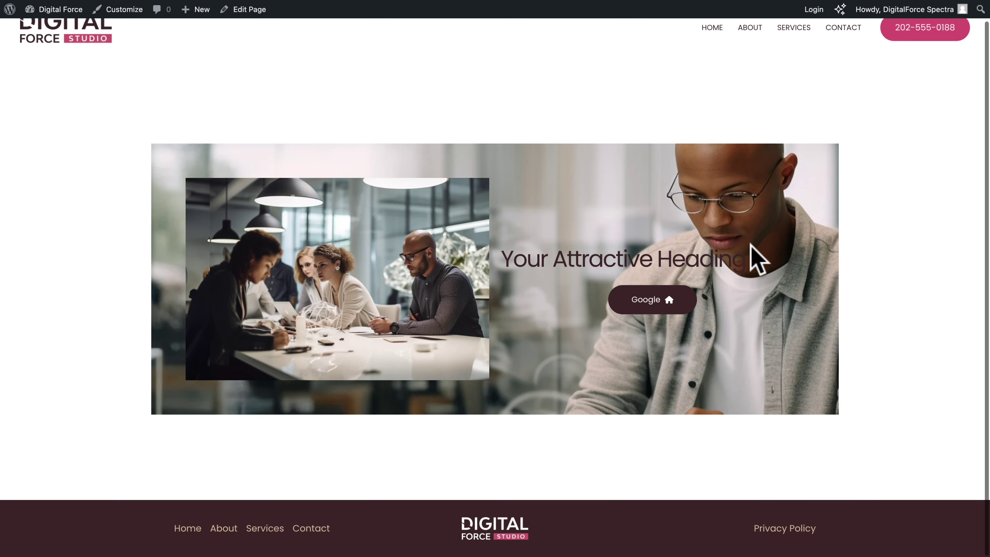
scroll(750, 244, down, 1)
scroll(751, 258, up, 1)
scroll(751, 259, down, 1)
scroll(751, 259, up, 1)
scroll(751, 258, down, 1)
scroll(750, 244, up, 1)
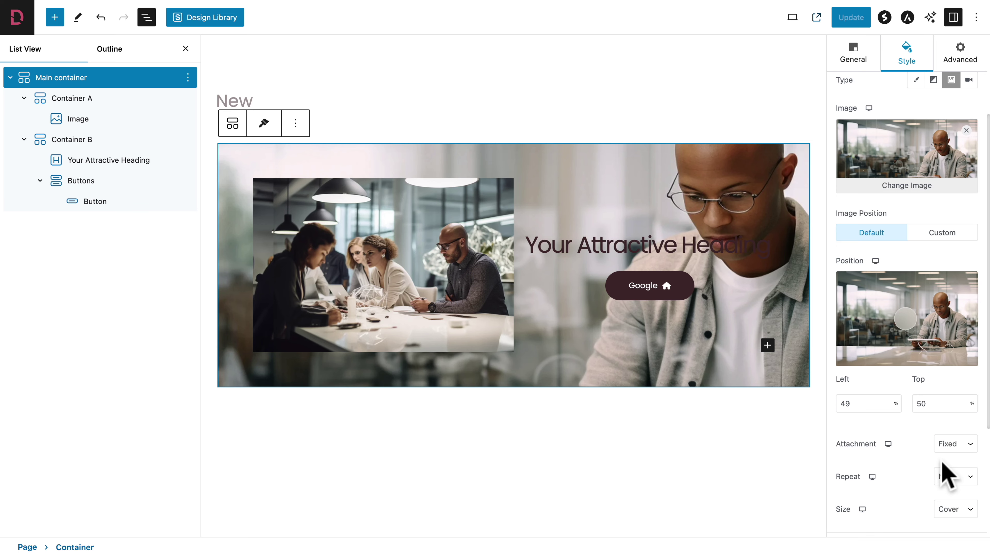
- Set the background image's attachment back to Scroll, try the Repeat option and return it to No Repeat
click(945, 444)
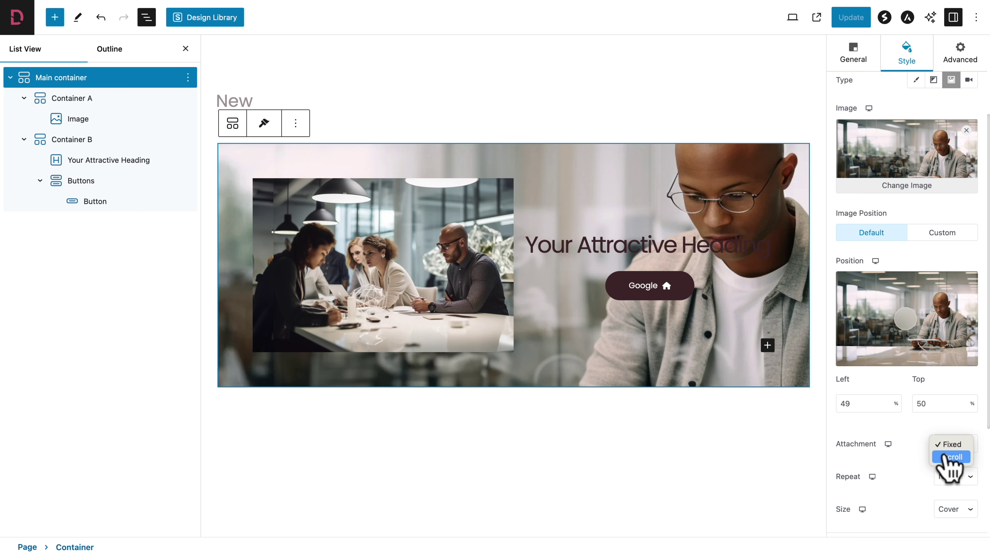
click(950, 457)
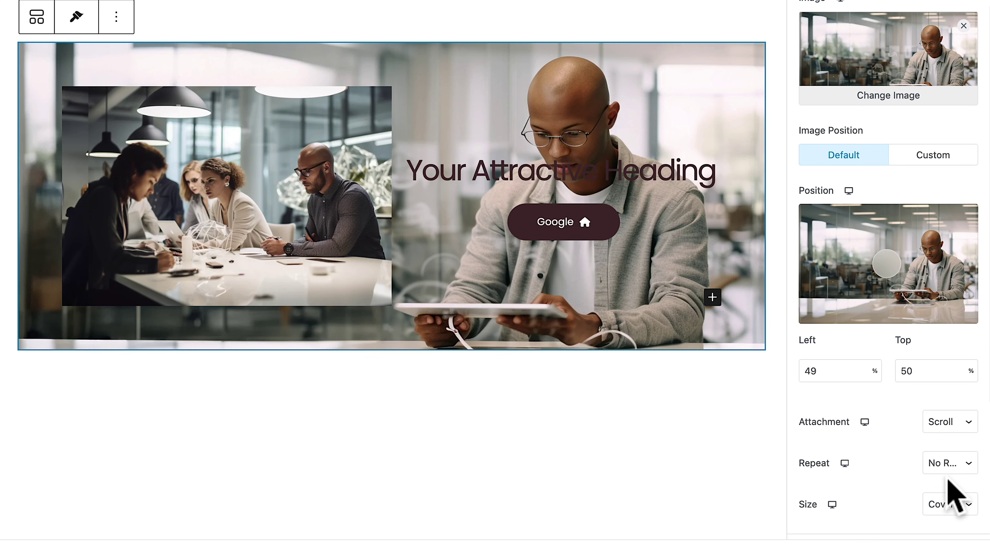
click(939, 468)
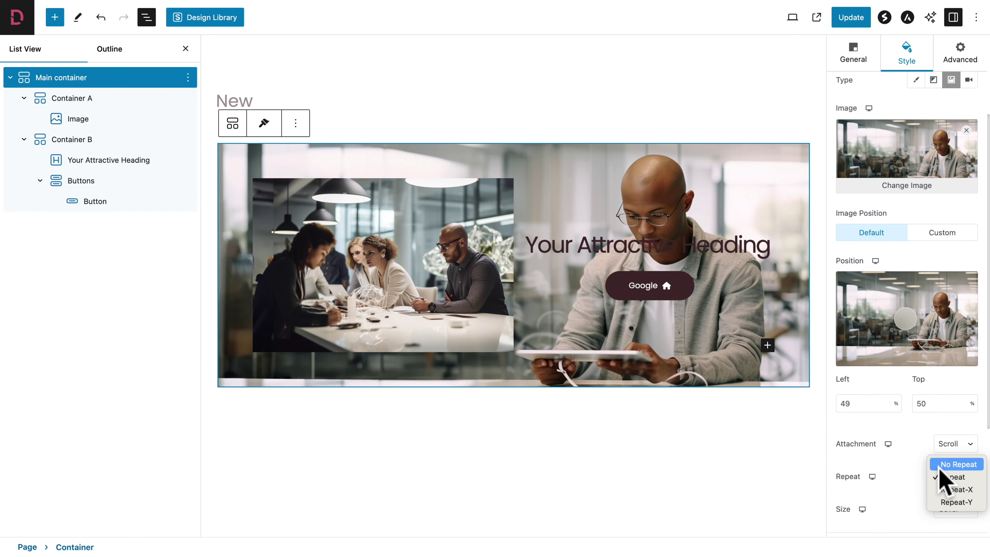
click(951, 464)
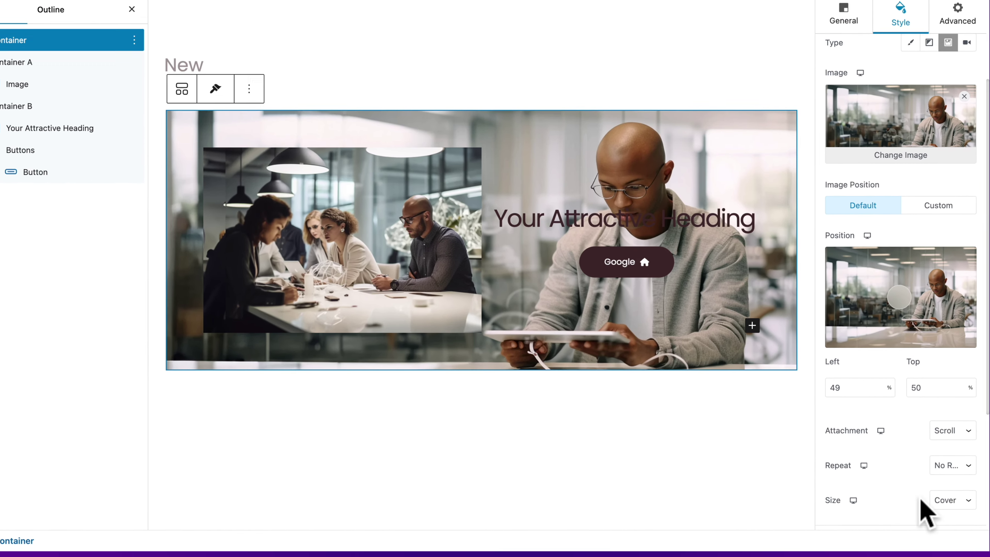
- Try the Contain and Custom sizes for the background image, vary the custom width, and return the size to Cover
click(956, 509)
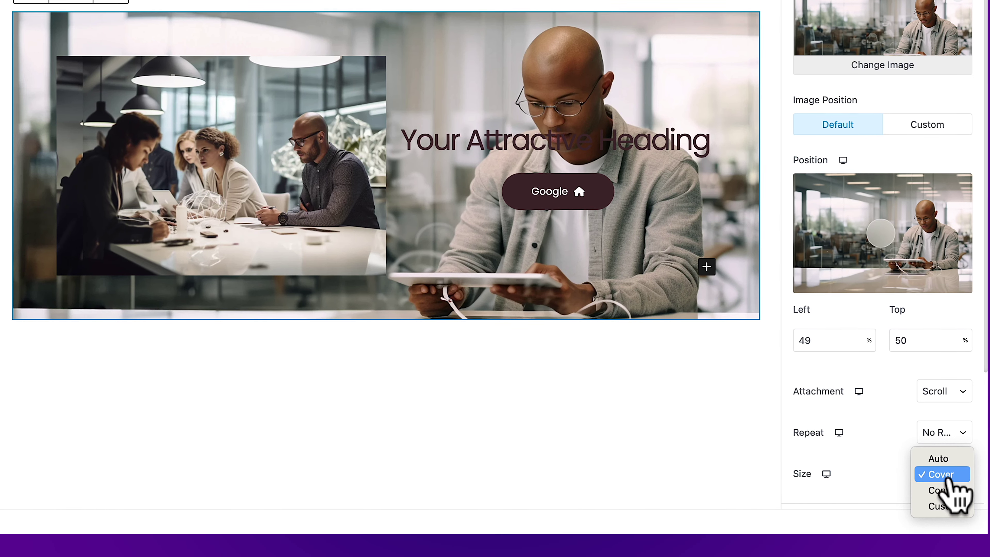
click(943, 490)
click(943, 478)
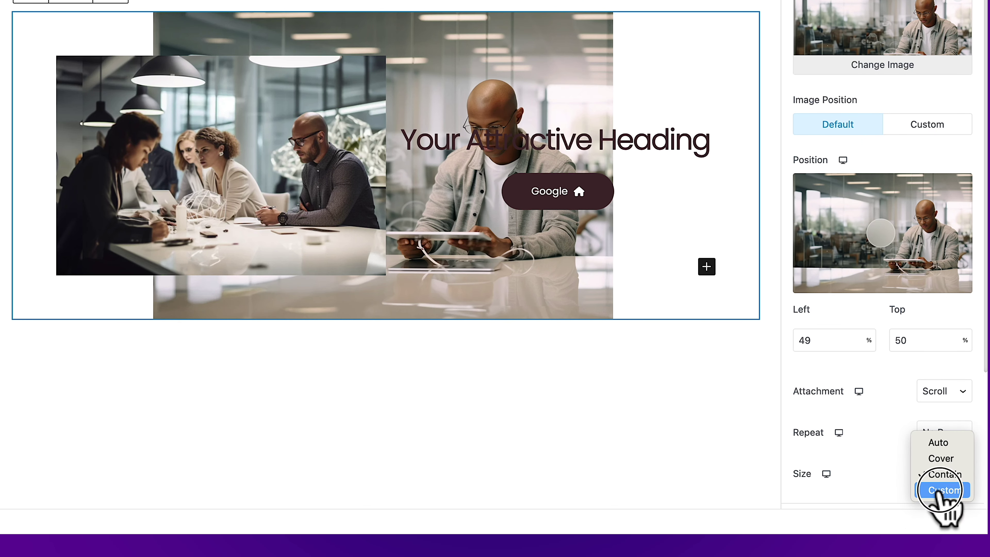
click(941, 488)
scroll(943, 496, down, 4)
drag(911, 390, 854, 391)
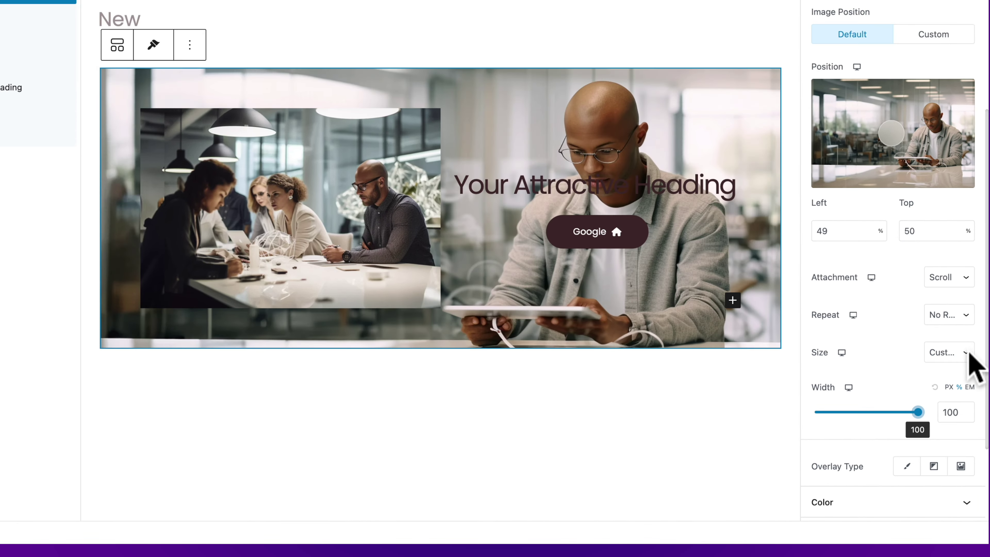
click(966, 353)
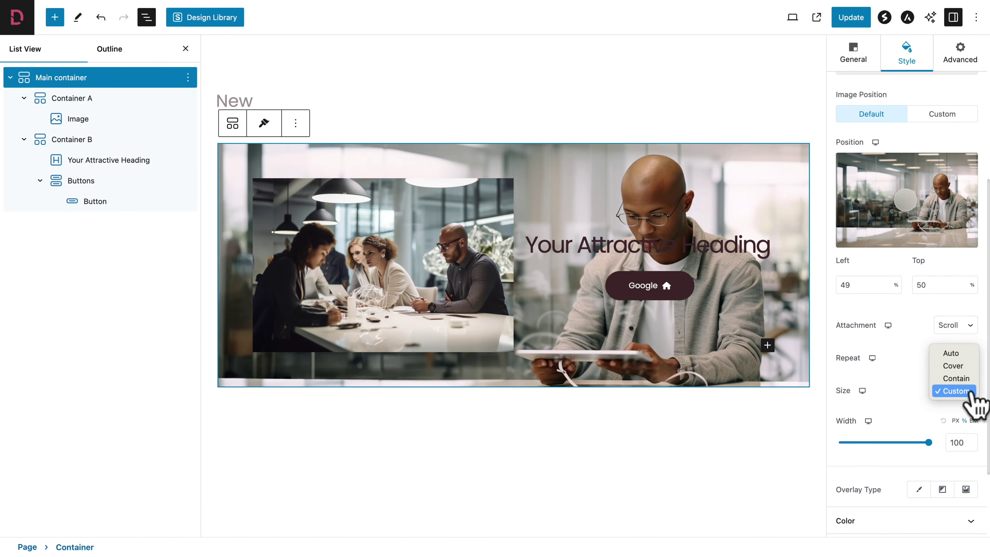
click(943, 326)
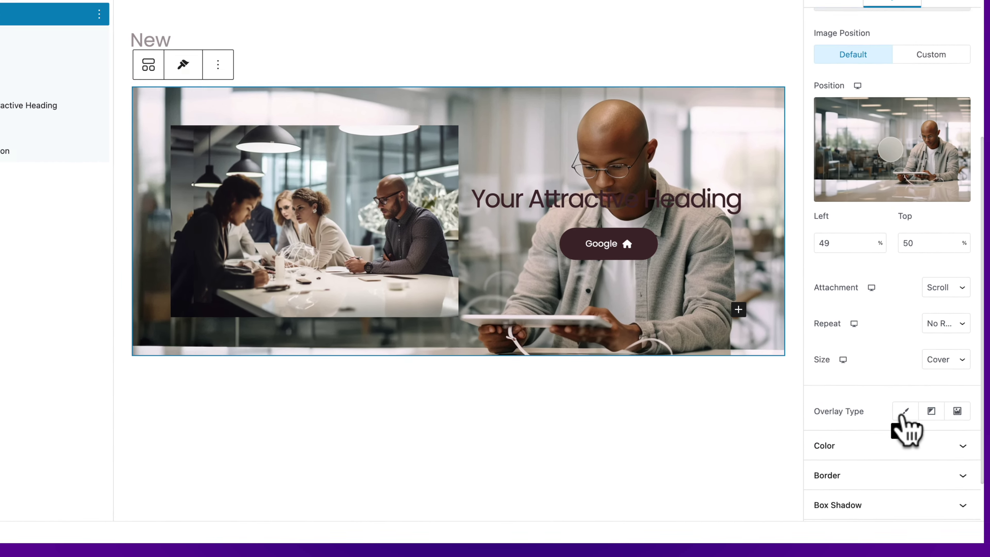
- Set the overlay type of the Main container's background image to a solid colour
click(884, 370)
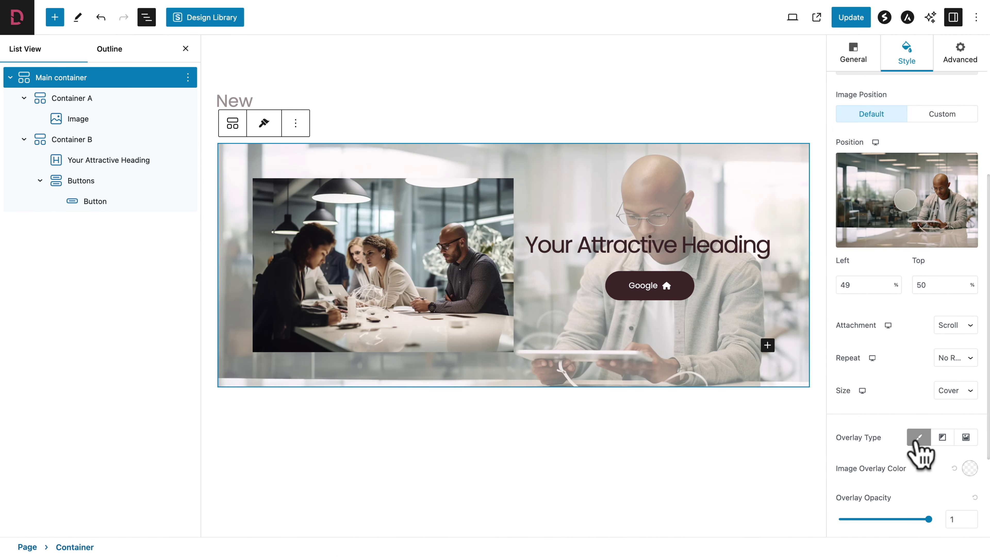
scroll(917, 453, down, 3)
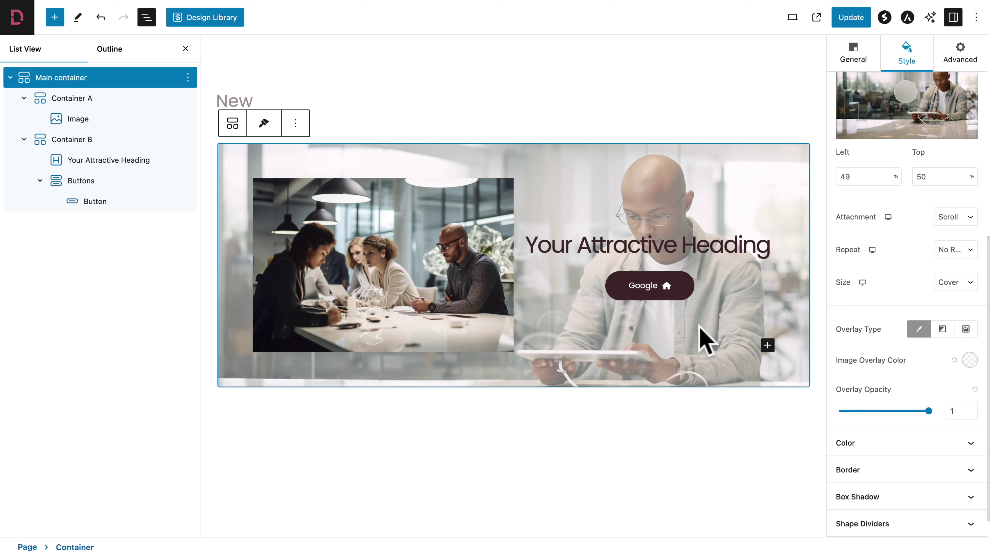
- Change the text colour of the heading in Container B to white
click(583, 247)
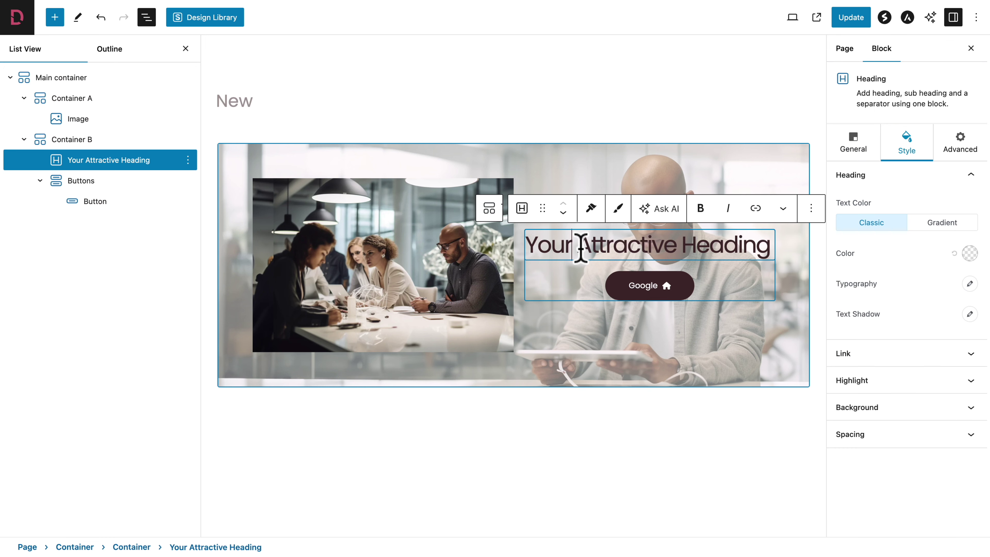
click(970, 253)
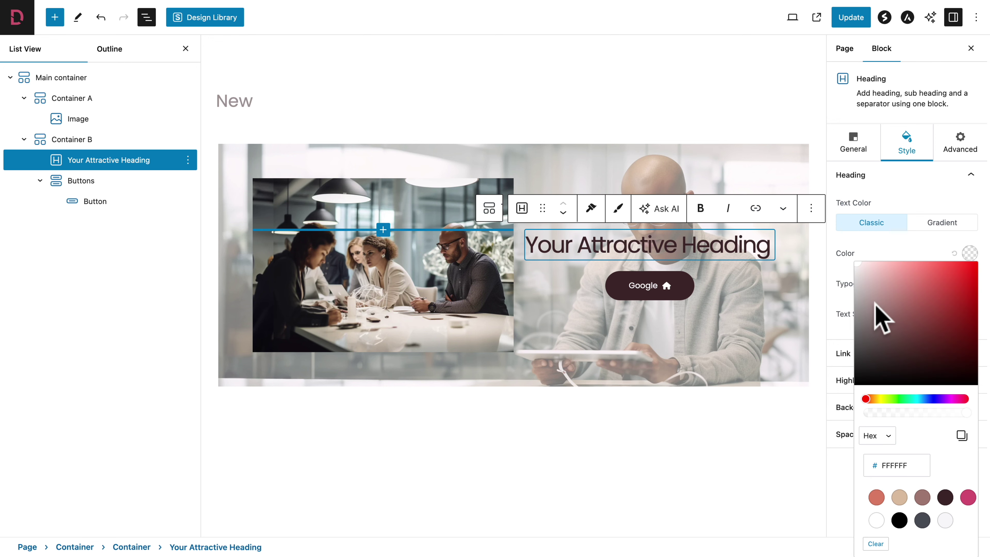
click(857, 264)
click(792, 272)
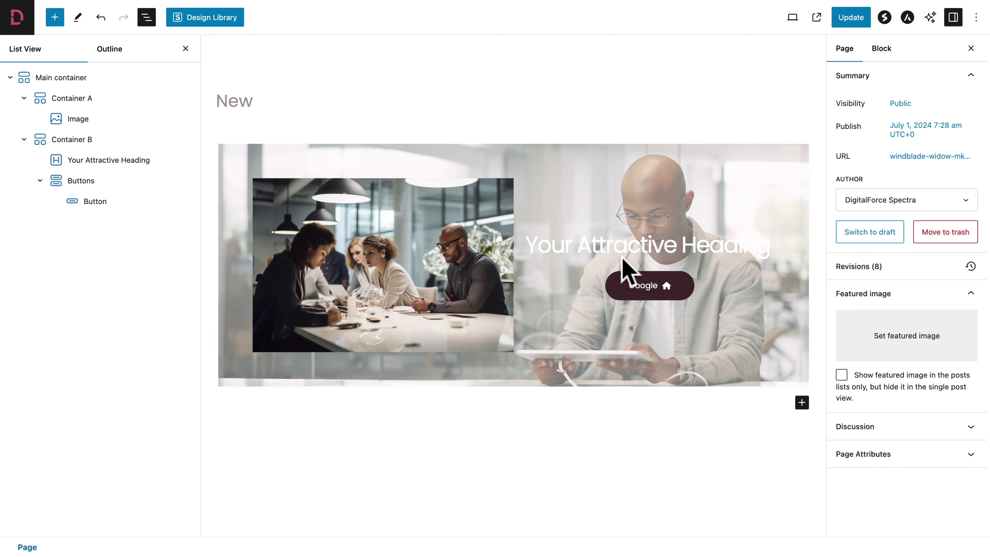
- Set the Main container's image overlay colour to #3F292B and its overlay opacity to 0.5
click(58, 77)
scroll(884, 416, down, 5)
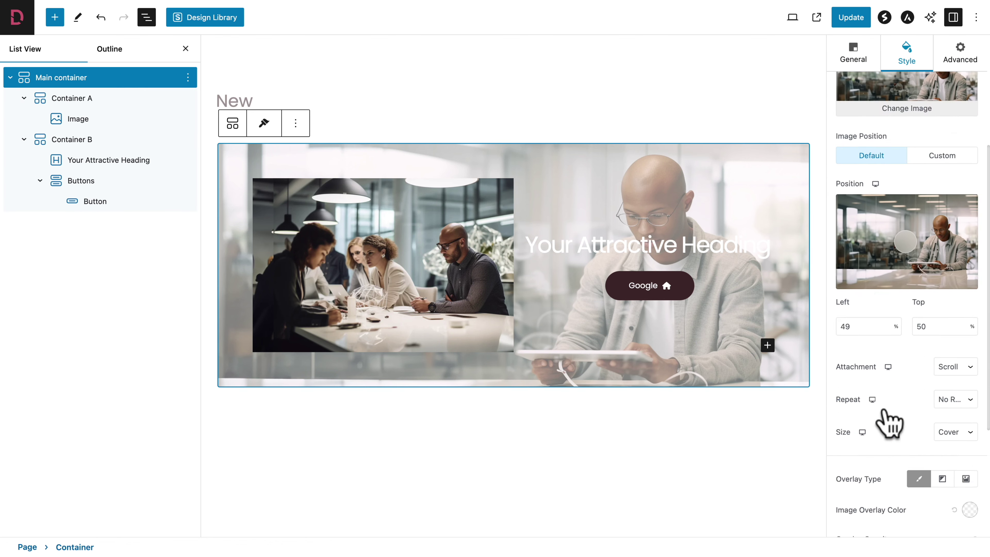
scroll(885, 420, down, 5)
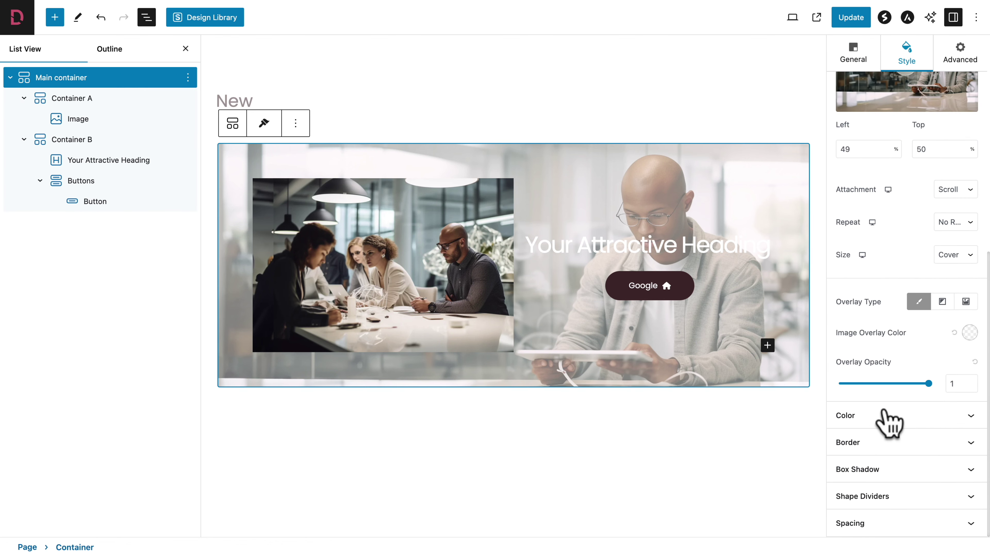
click(969, 332)
click(945, 260)
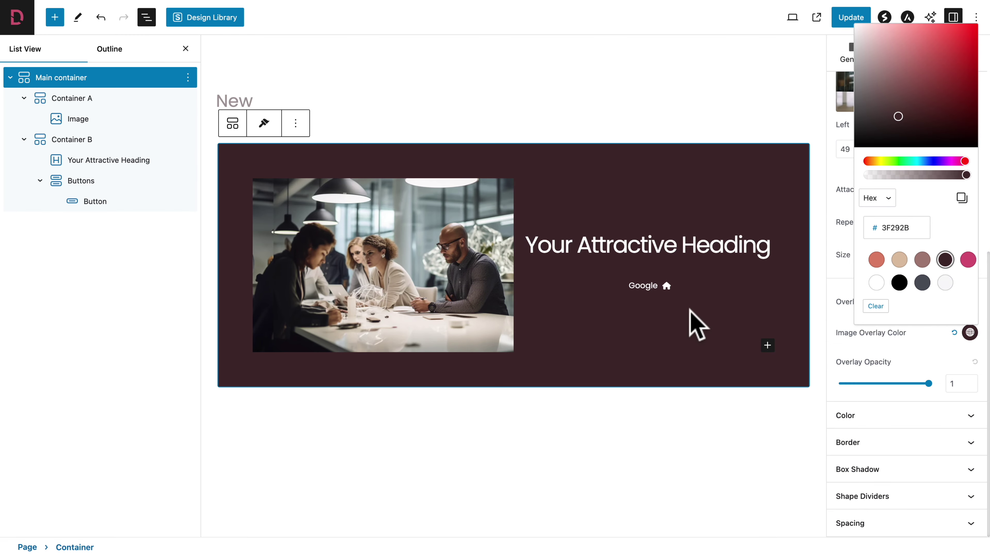
click(690, 310)
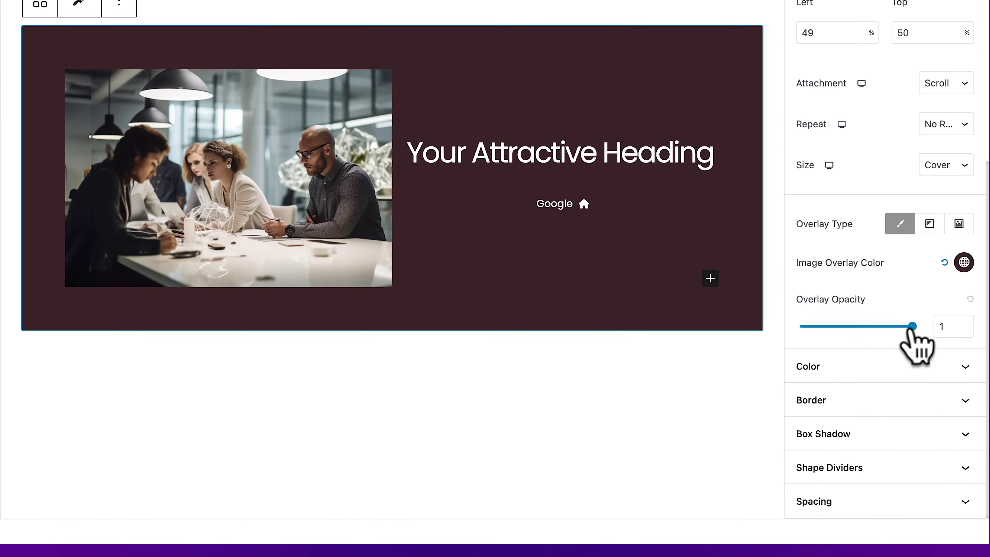
click(929, 384)
drag(910, 325, 857, 324)
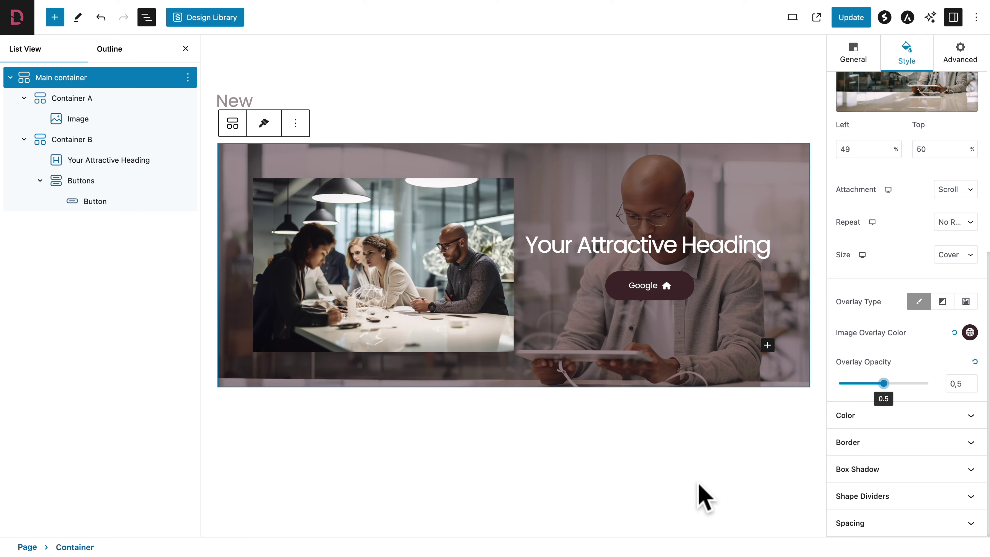
- Look through the Main container's Color, Border and Box Shadow style settings
click(853, 414)
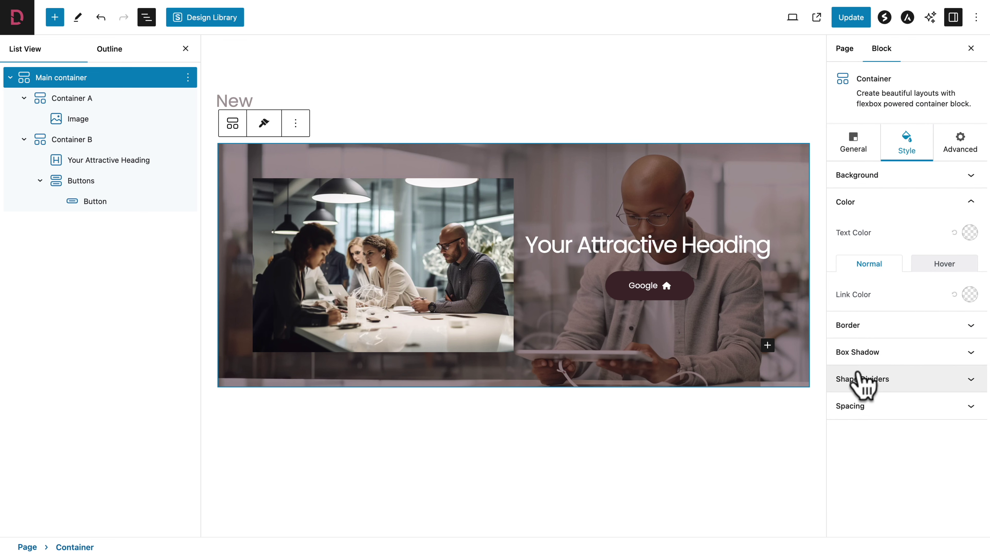
click(855, 327)
click(855, 484)
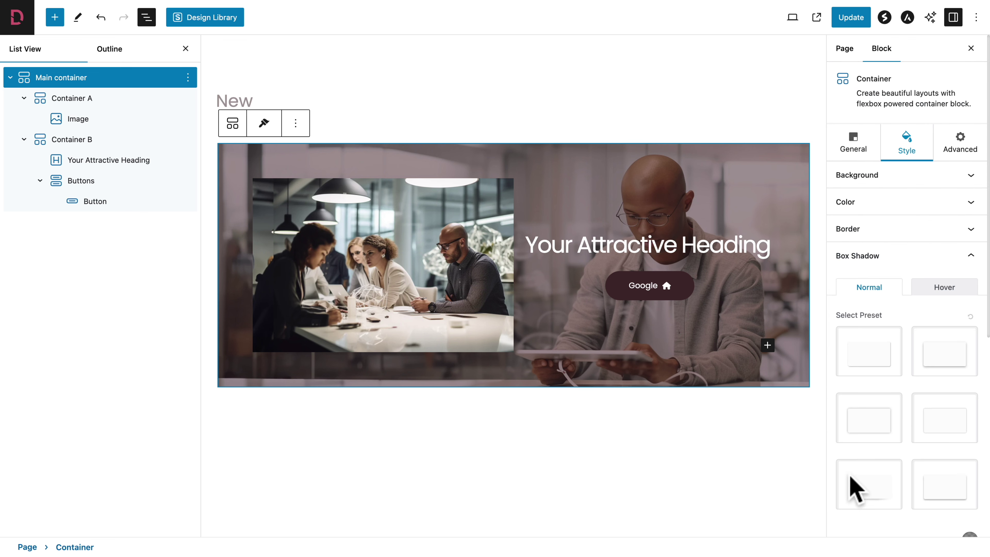
click(855, 259)
- Try a Waves Pattern shape divider on the Main container's bottom edge, coloured white (#FFFFFF)
click(855, 284)
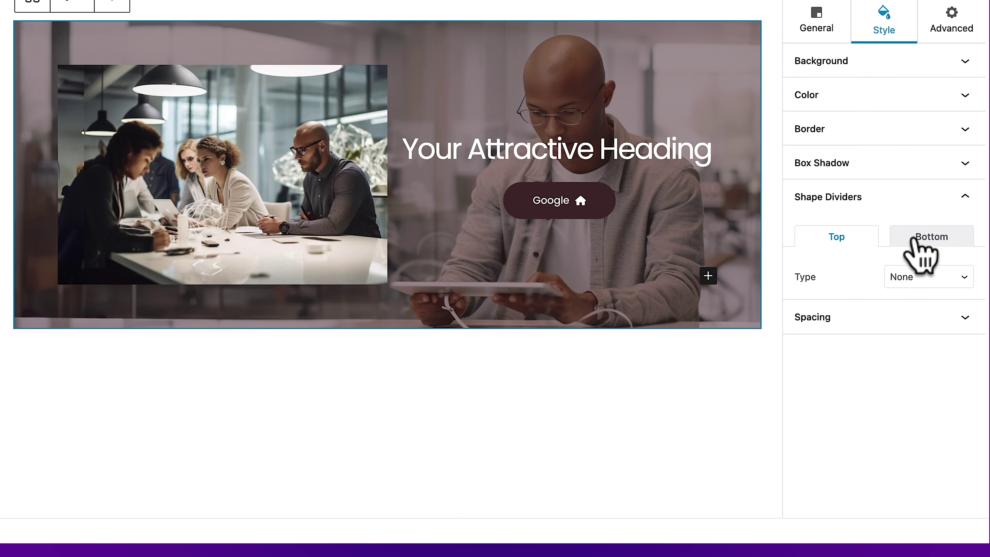
click(930, 314)
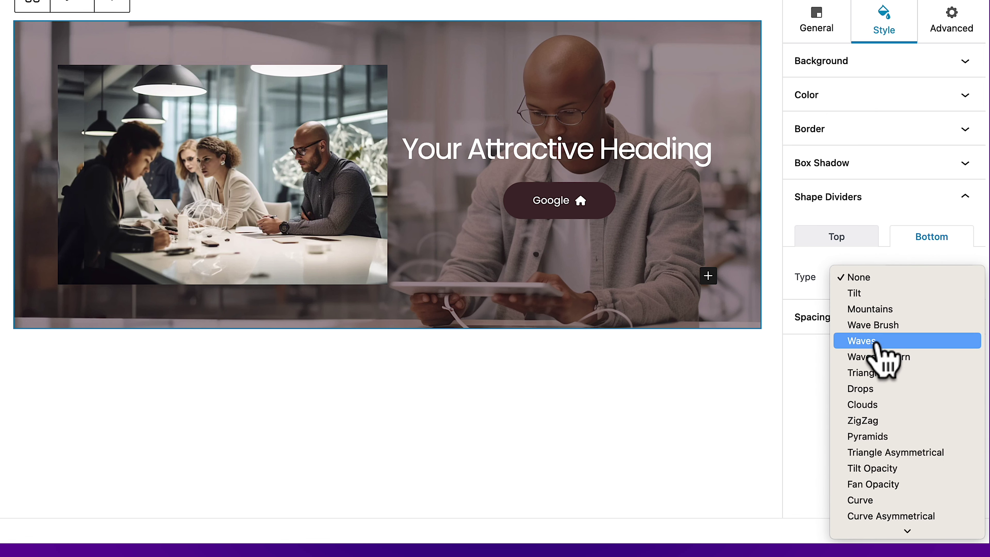
click(879, 356)
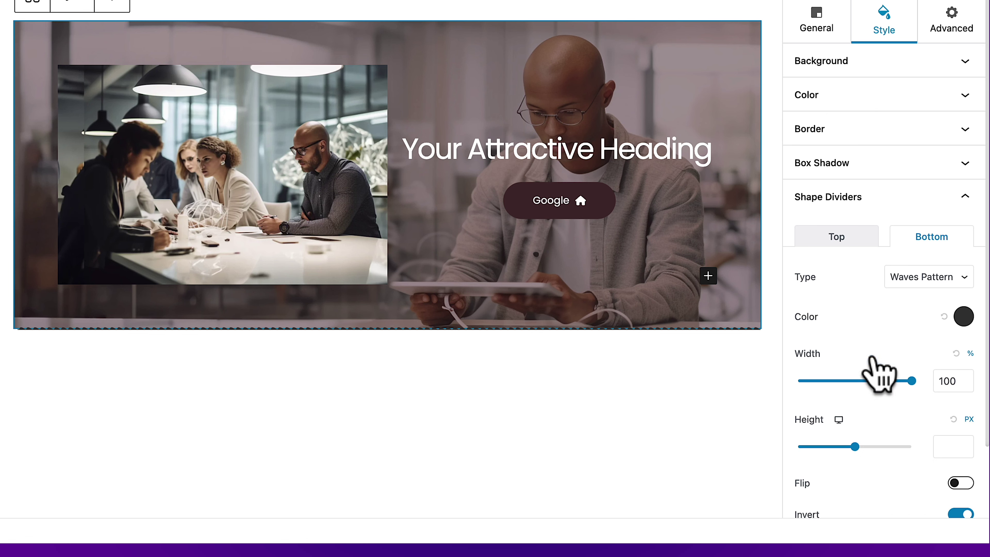
click(964, 316)
click(846, 254)
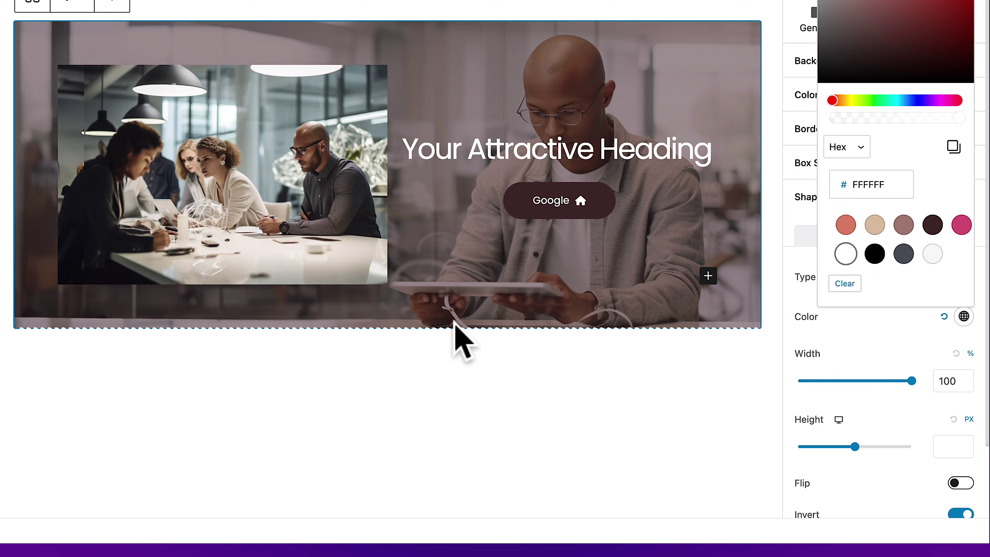
- Set the bottom wave divider's height to 40 px and return the divider type to None
click(807, 409)
mouse_move(847, 445)
mouse_down()
mouse_move(857, 444)
mouse_move(846, 444)
mouse_up()
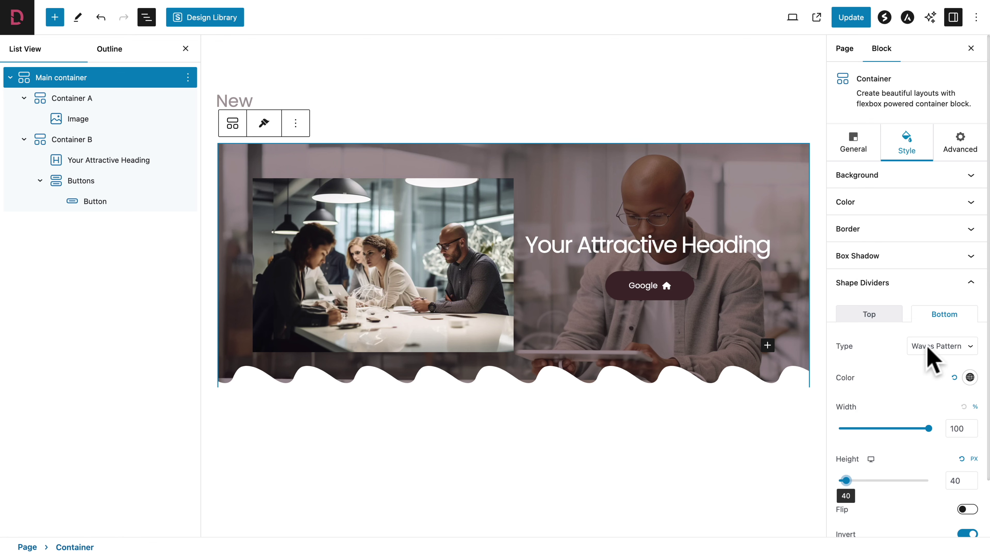
click(926, 347)
click(886, 285)
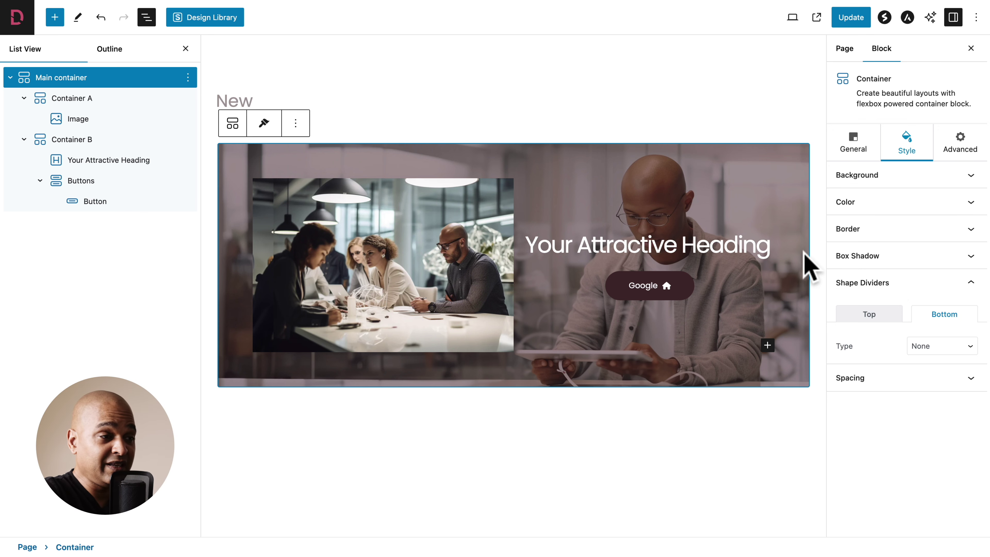
- Preview the page at Tablet and Mobile sizes and examine how the Main container's contents adapt
click(793, 17)
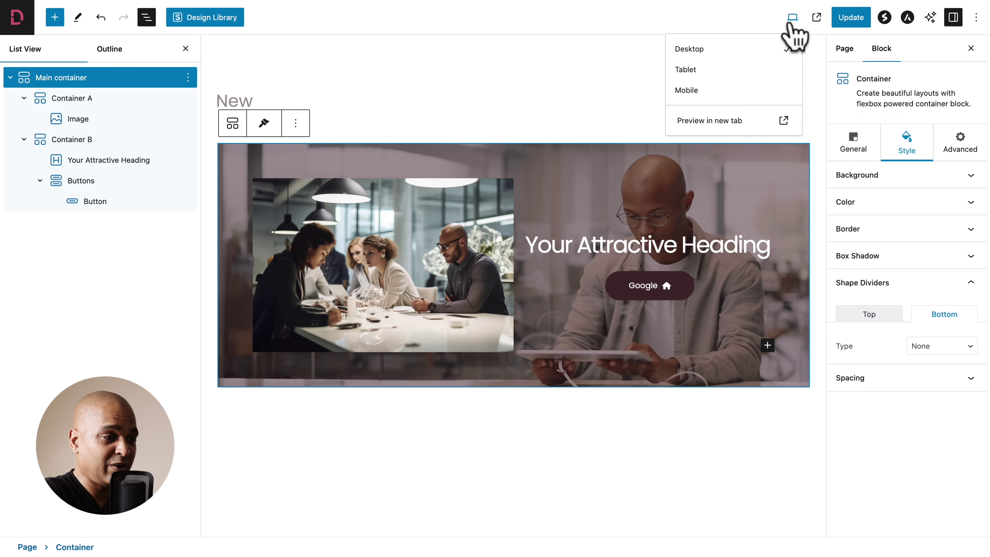
click(774, 70)
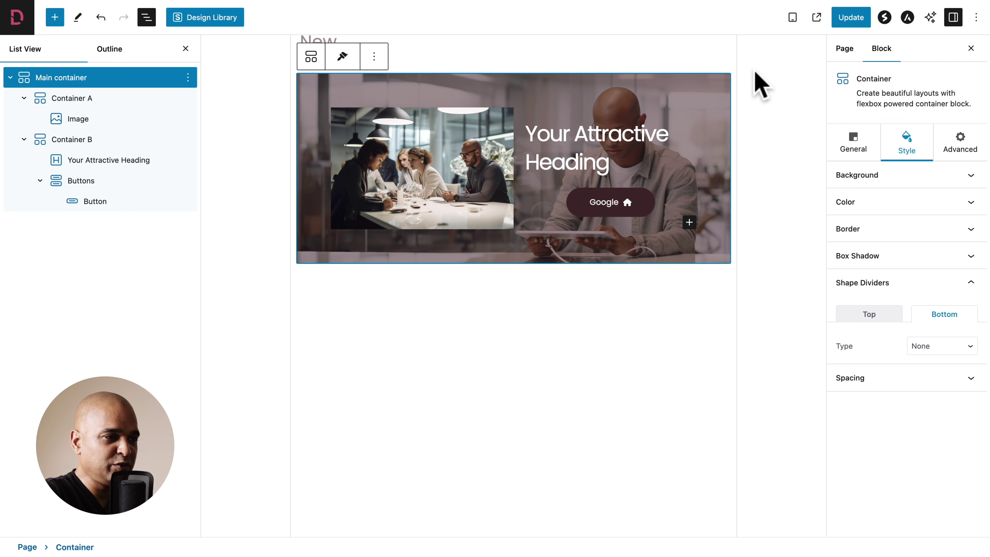
click(792, 19)
click(742, 92)
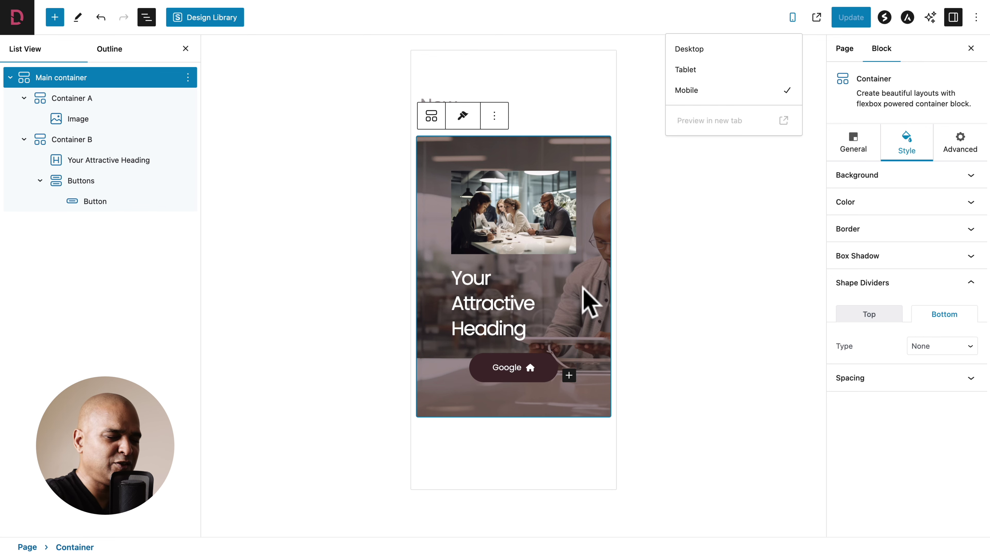
scroll(523, 316, down, 2)
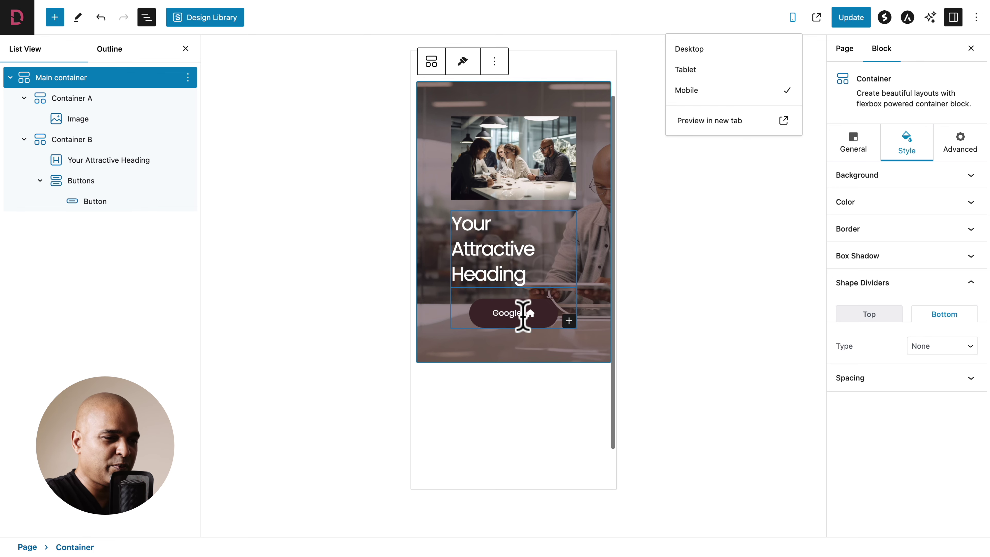
scroll(522, 316, up, 2)
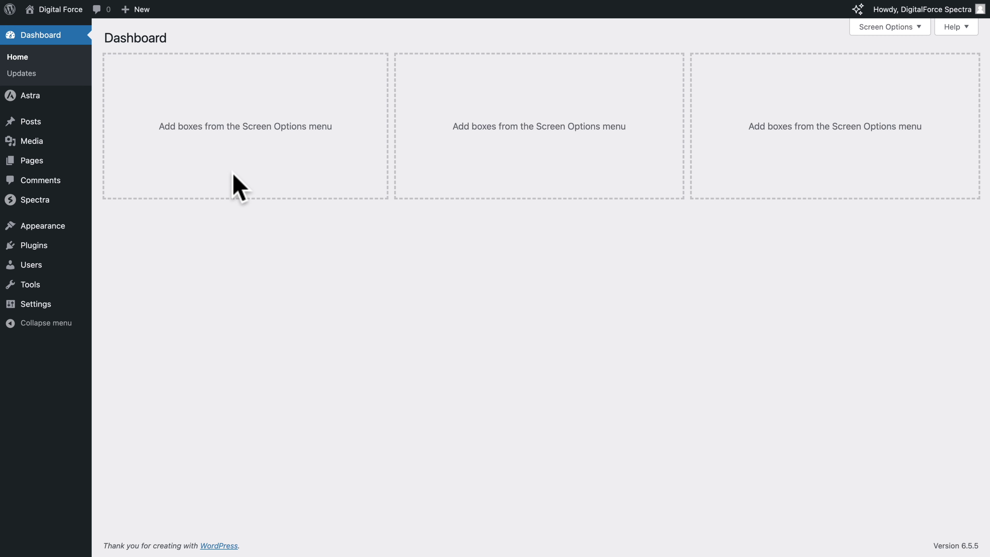
- Upload spectra-pro-1.1.6.zip as a new plugin in the WordPress dashboard, install it and activate it
mouse_move(45, 249)
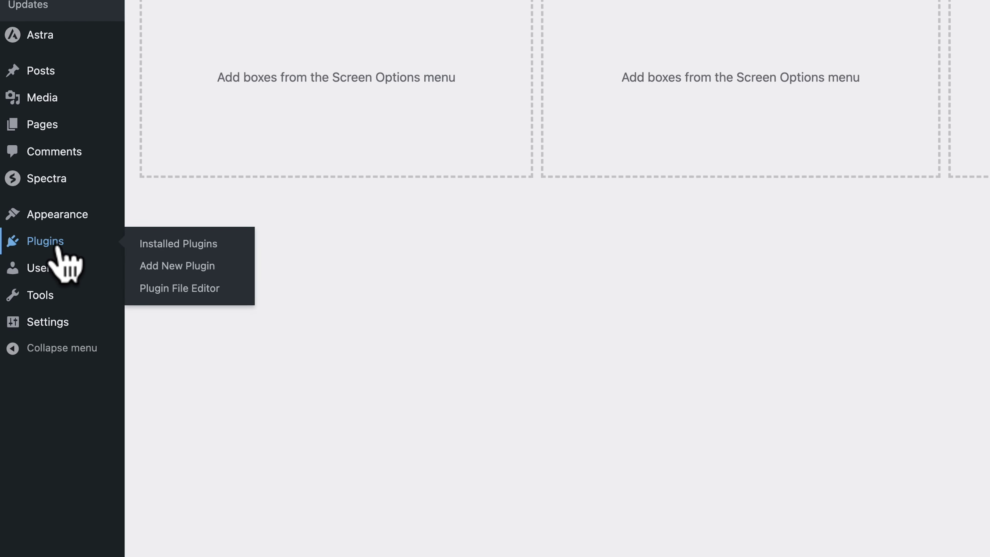
click(166, 269)
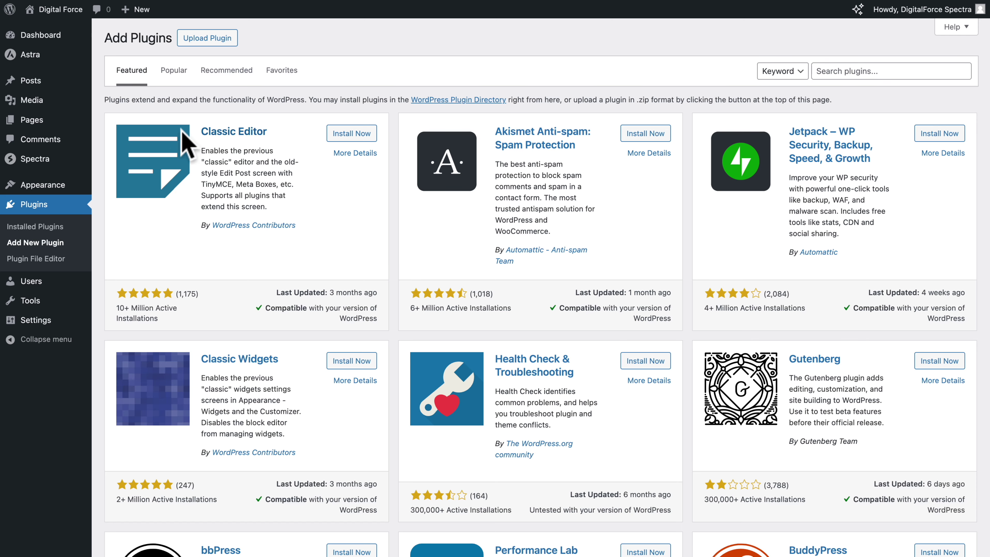
click(207, 39)
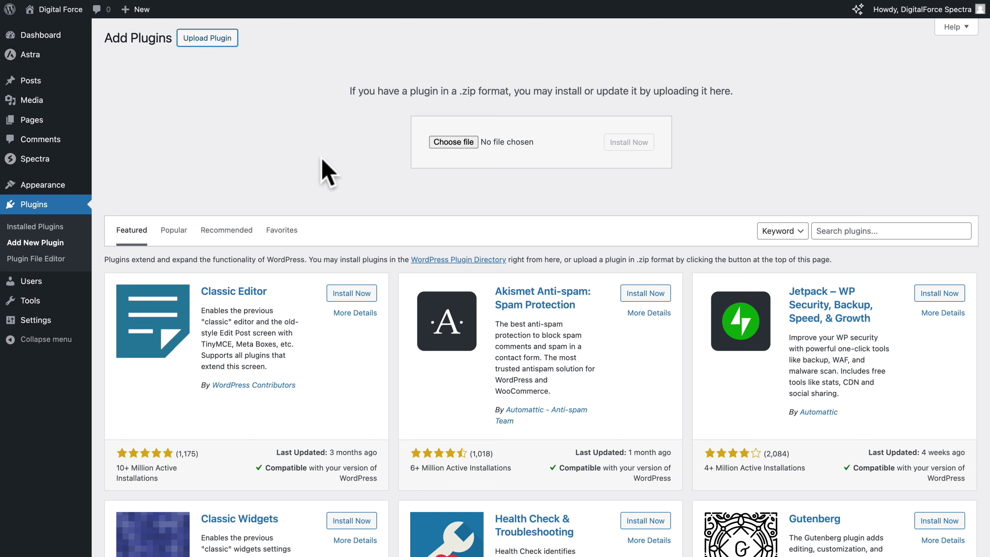
click(453, 143)
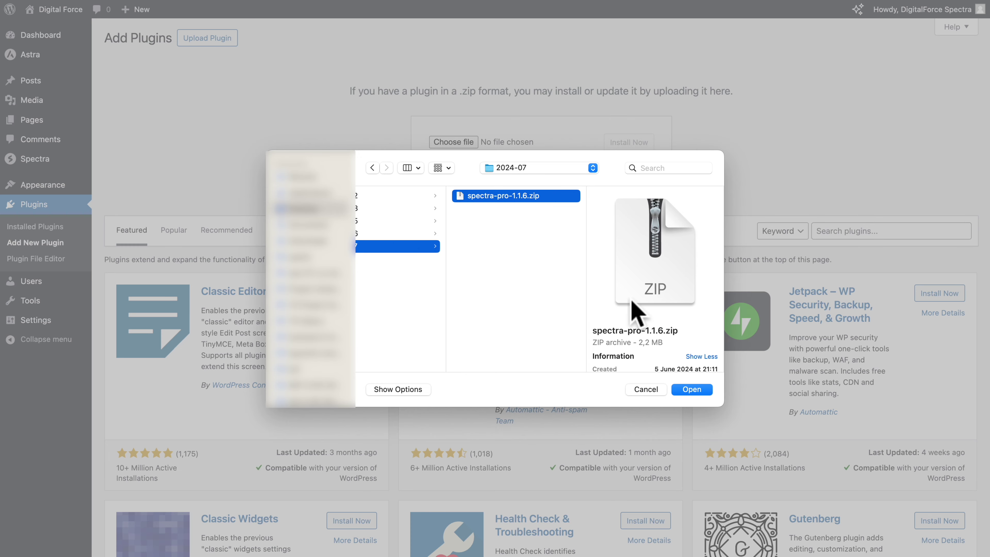
click(692, 390)
click(628, 143)
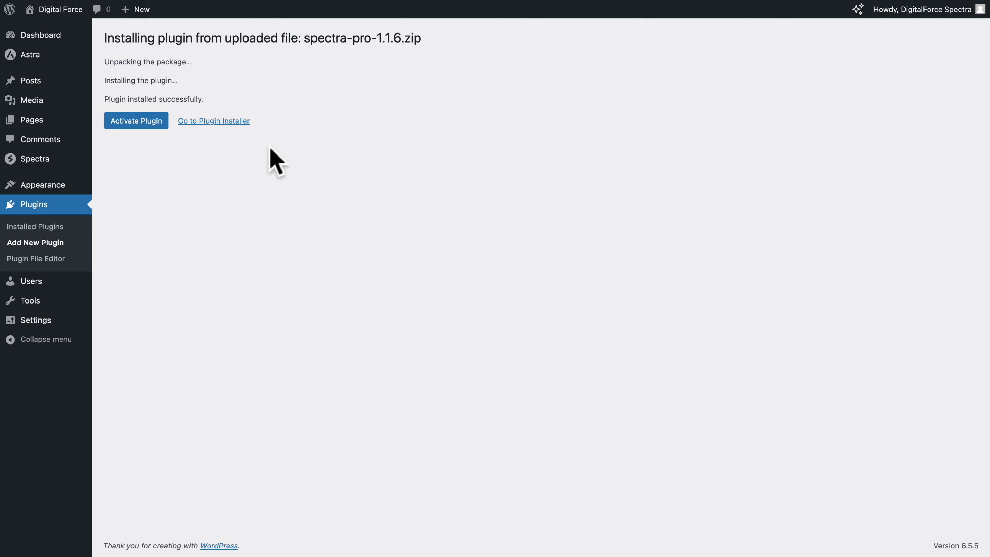
click(146, 123)
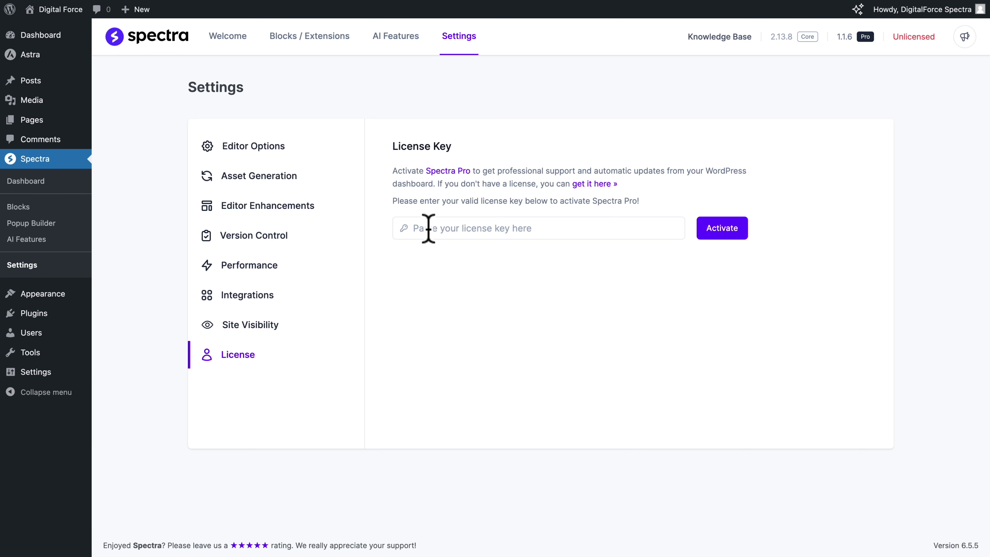
- Paste the licence key into the Spectra Pro licence settings and activate the licence
click(428, 228)
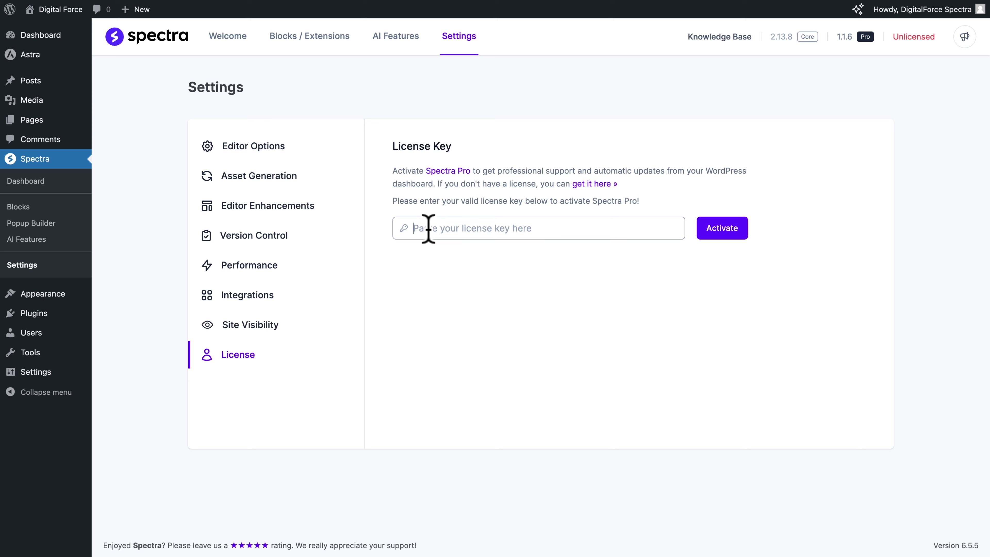
key(ctrl+v)
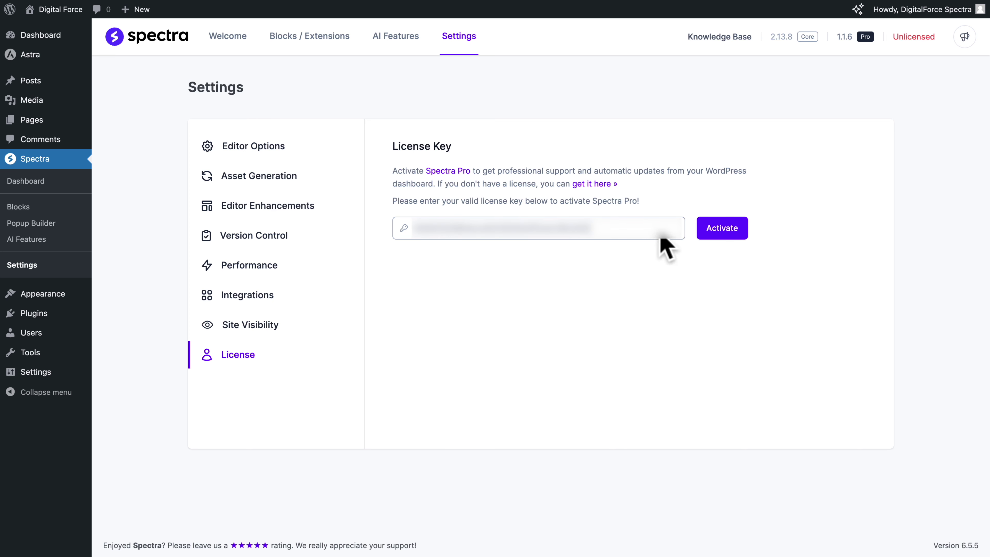
click(713, 230)
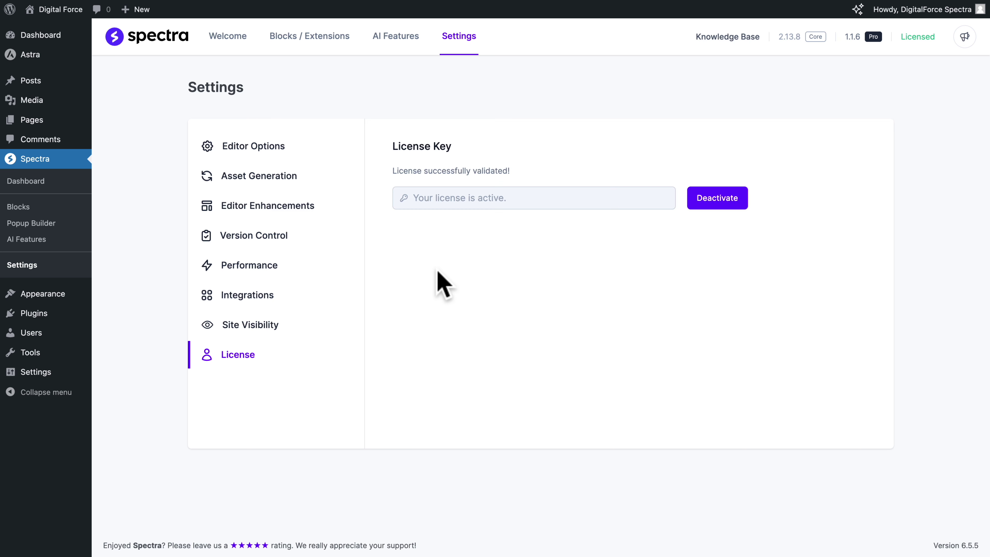
- Open the page titled New from the full page list for editing
mouse_move(35, 123)
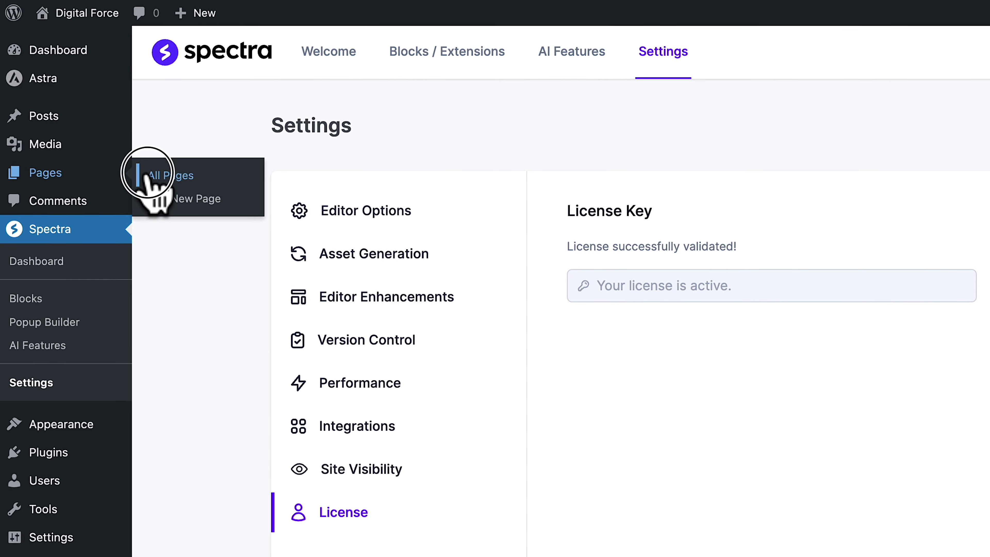
click(150, 177)
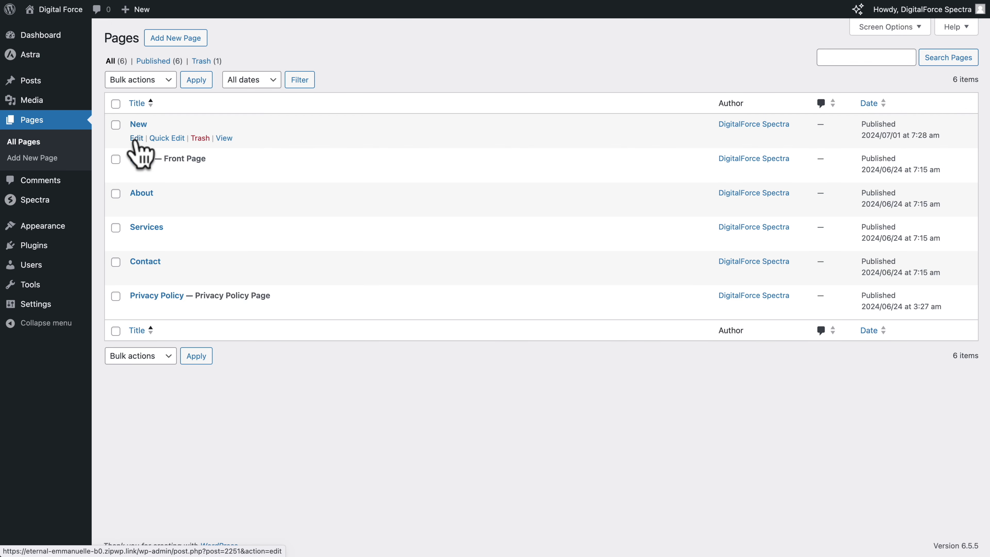
click(136, 138)
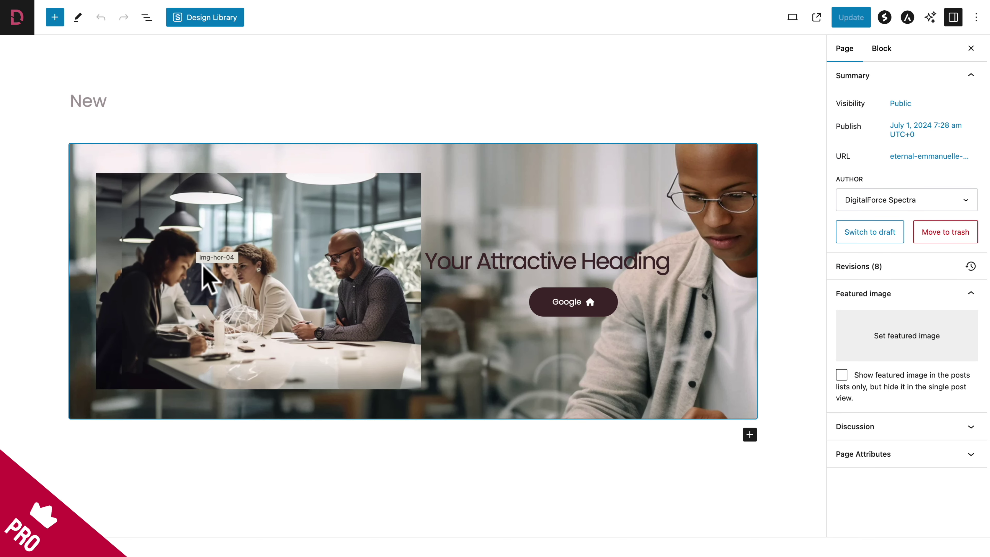
- Apply the Slide Right animation to the meeting image in the container
click(209, 282)
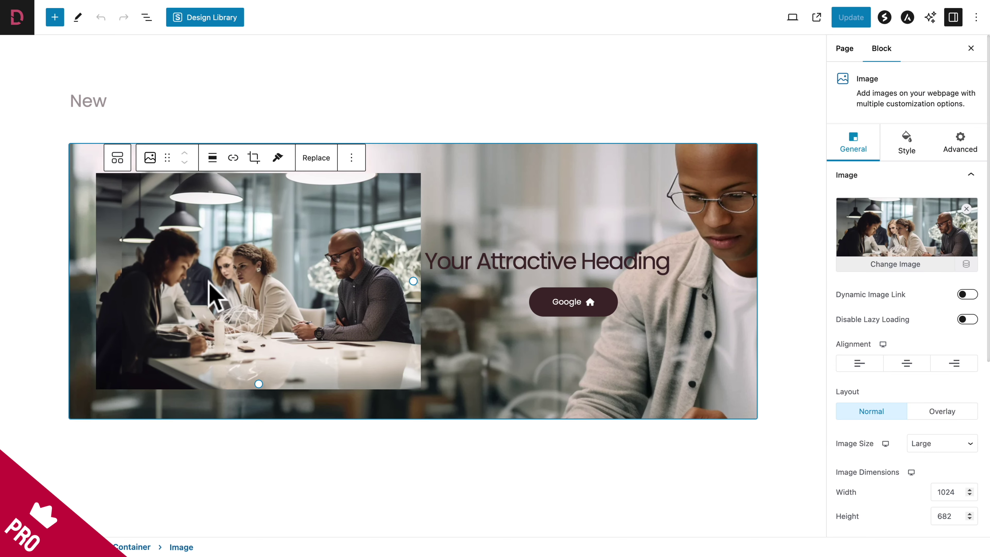
click(959, 149)
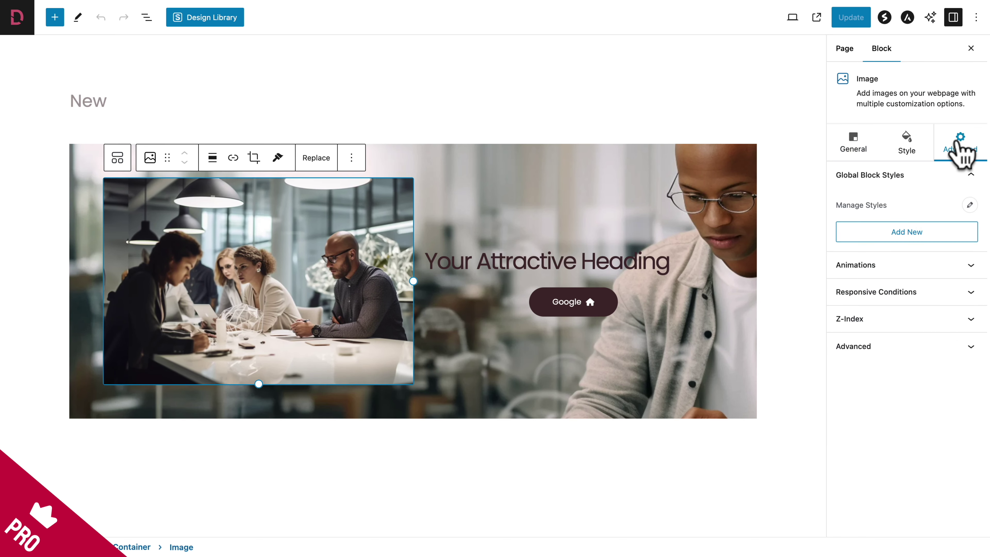
click(904, 265)
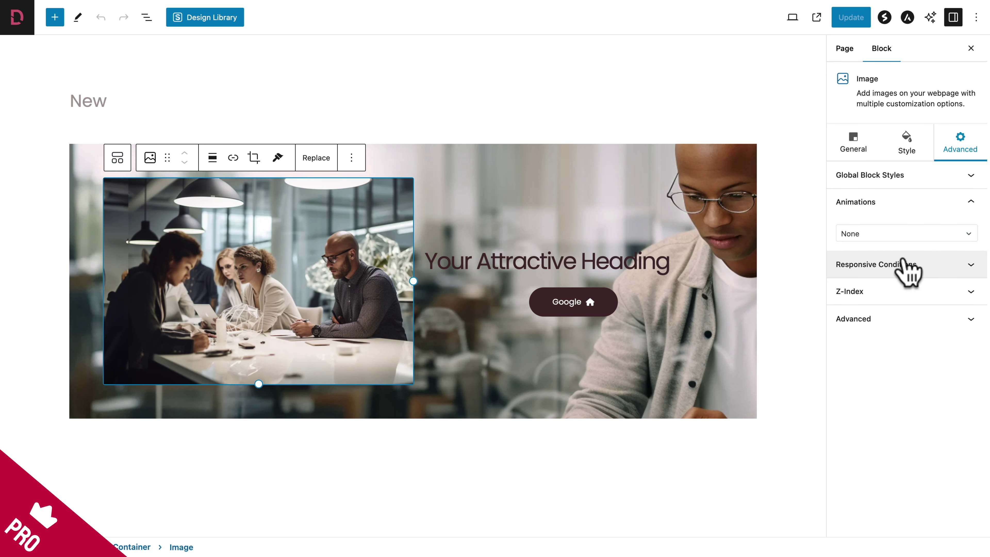
click(855, 235)
scroll(875, 328, down, 5)
scroll(874, 324, down, 2)
click(866, 333)
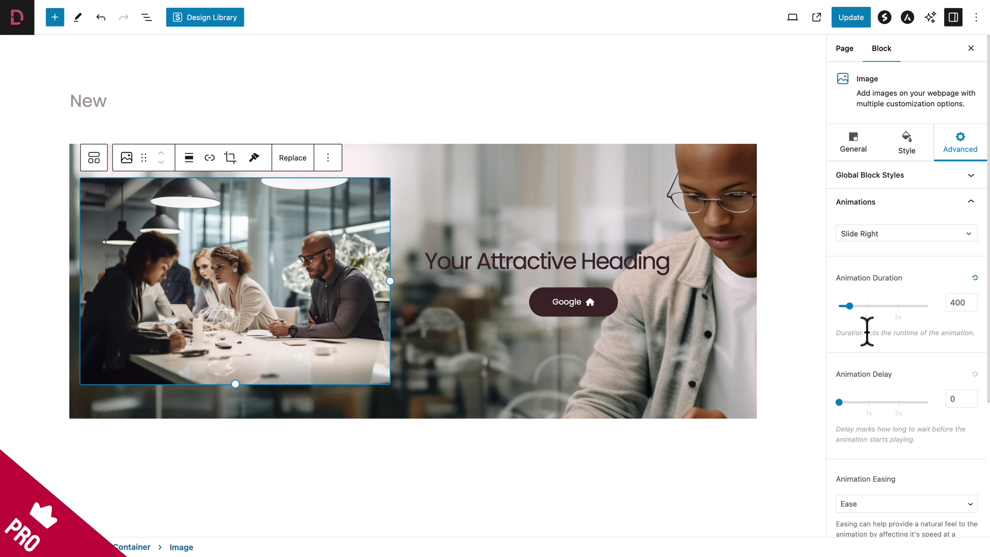
- Change the text colour of "Your Attractive Heading" to near-white #FEFEFE
click(623, 263)
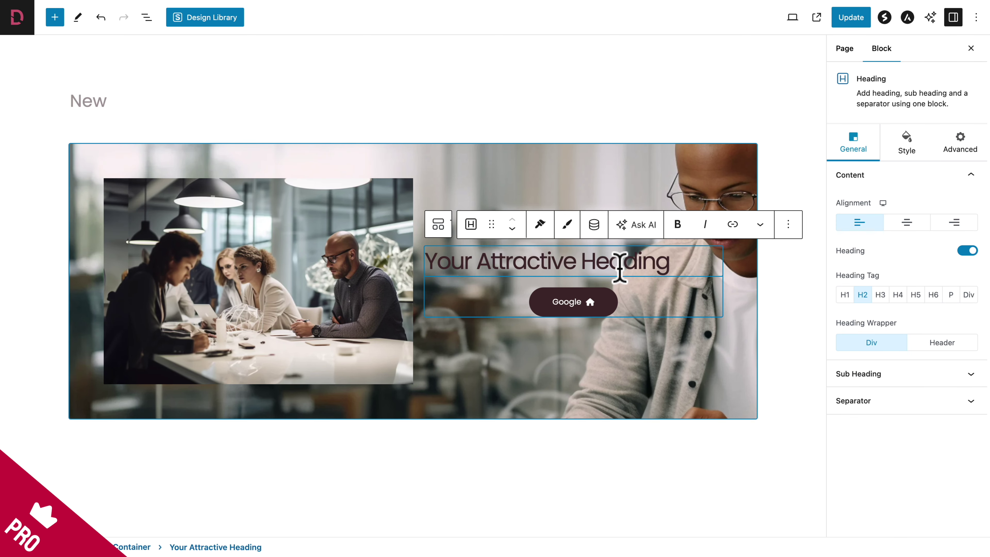
click(905, 154)
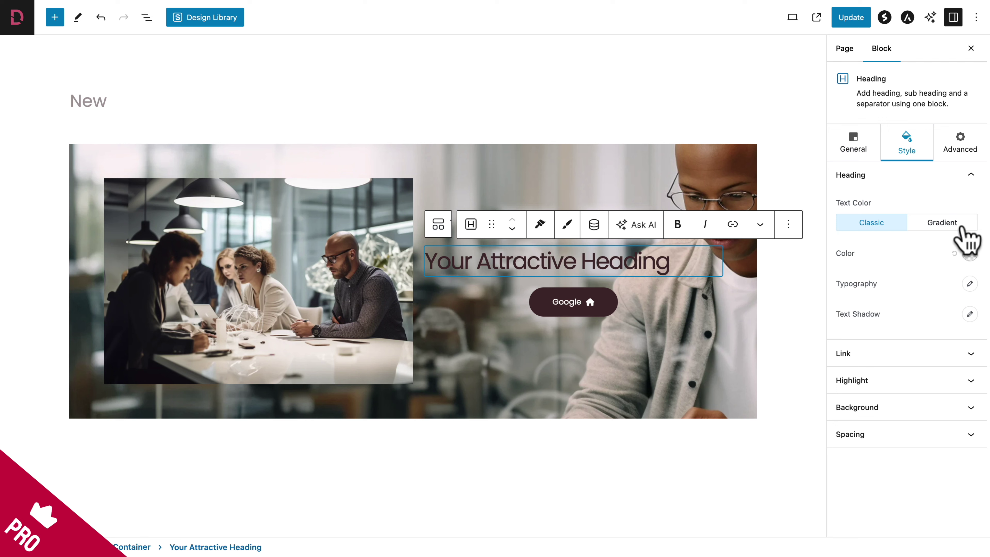
click(970, 254)
drag(895, 331, 840, 246)
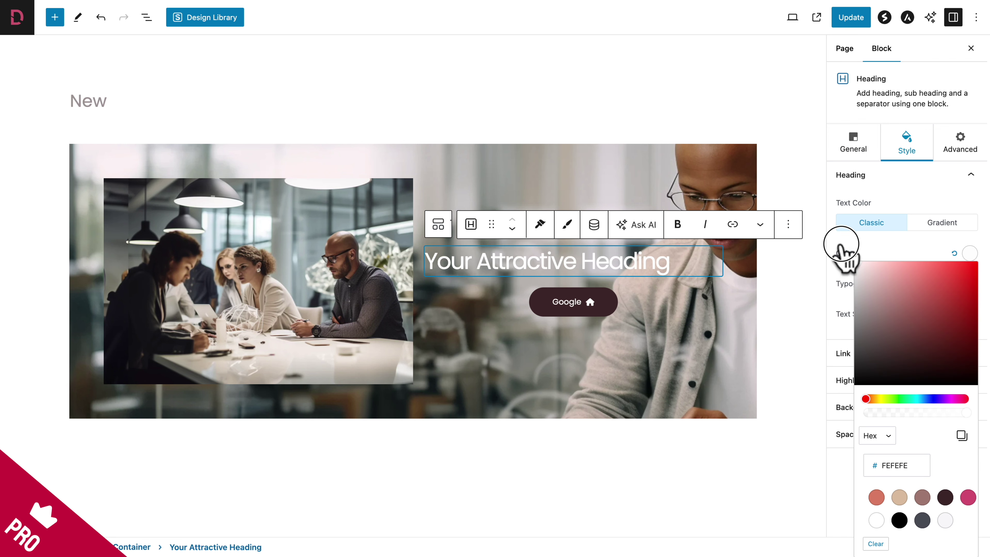
click(868, 195)
- Apply the Fade Down animation to "Your Attractive Heading" and set its animation delay to 200
click(962, 150)
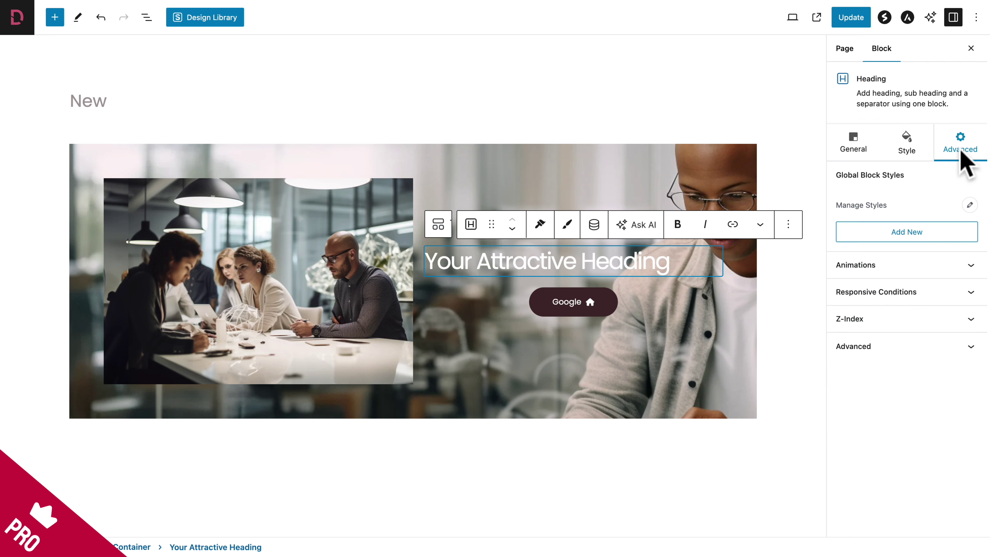
click(920, 265)
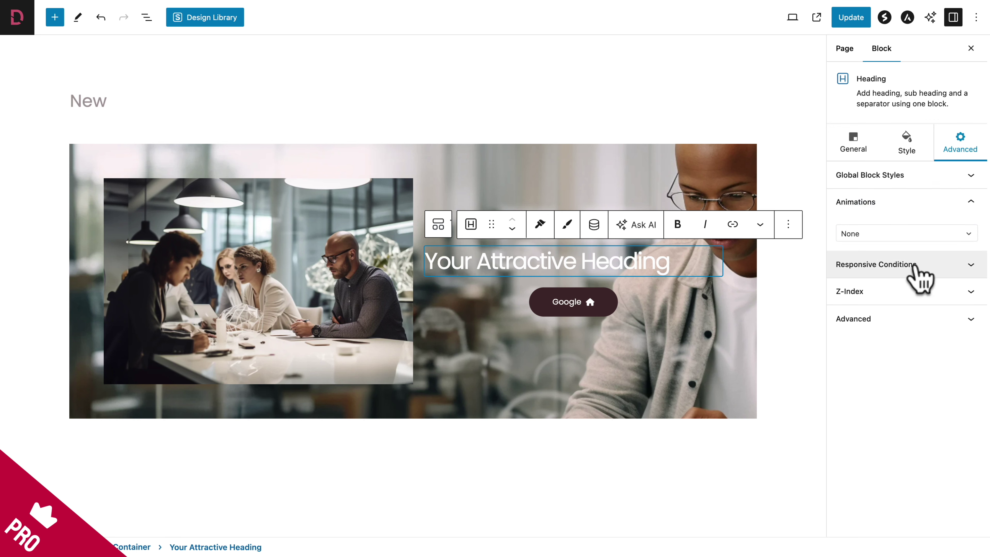
click(870, 234)
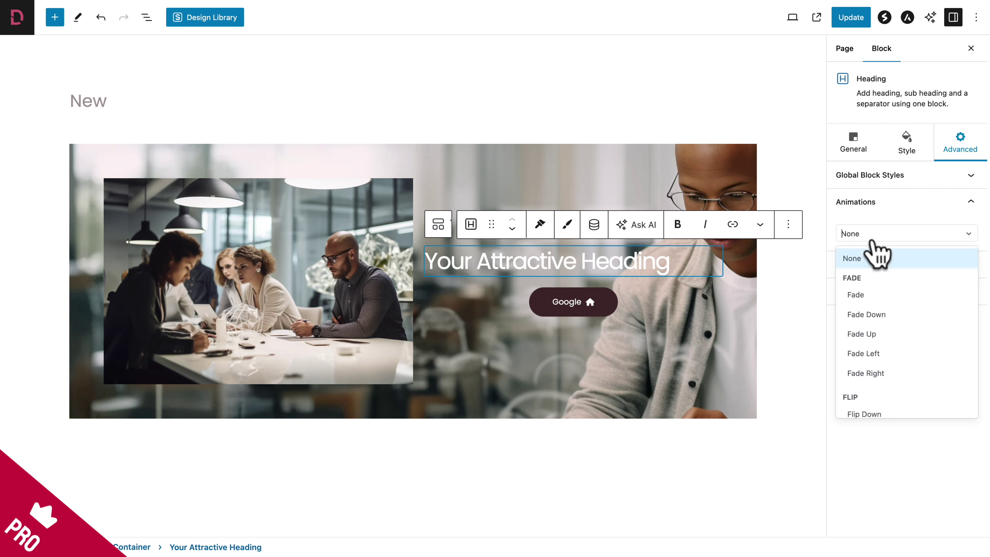
click(873, 315)
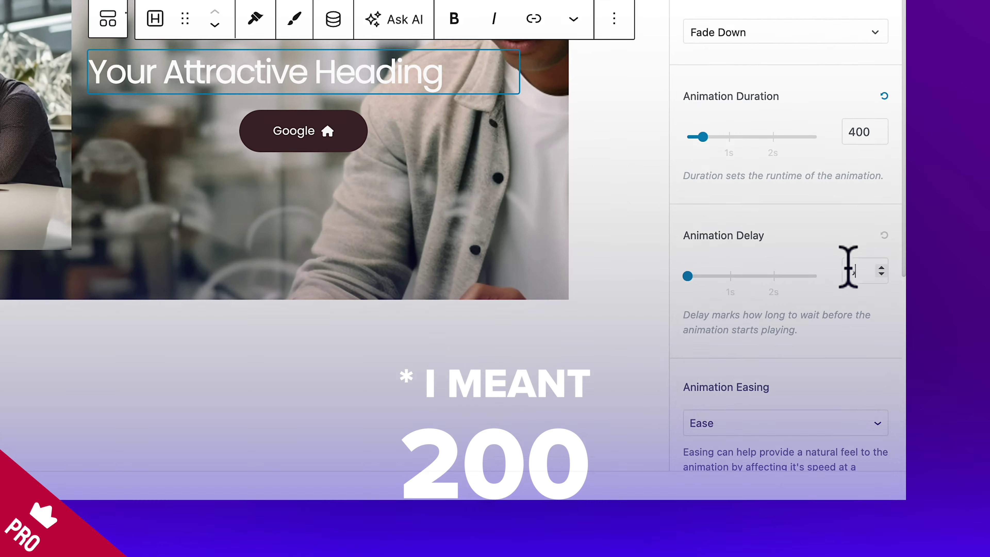
click(949, 396)
text(300)
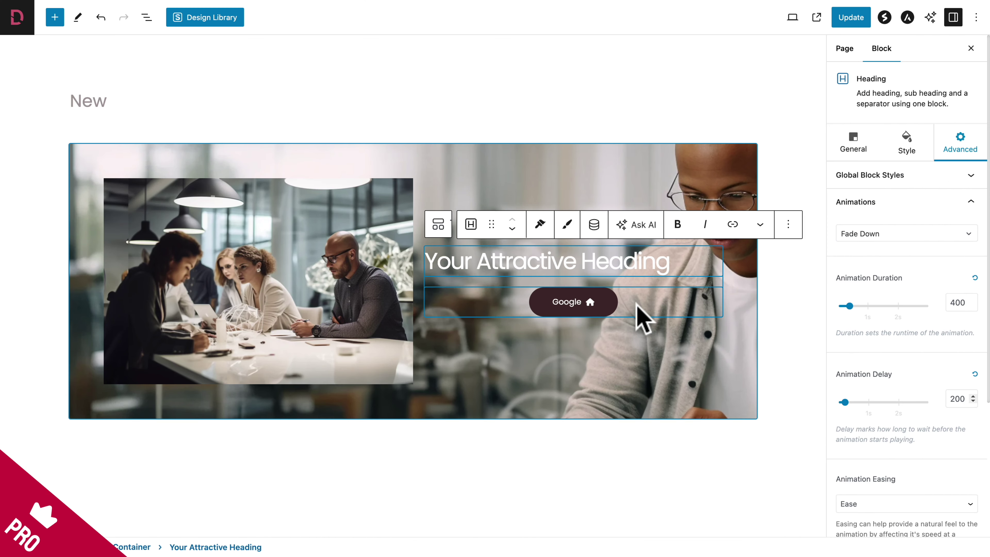
- Apply the Fade Up animation to the Buttons block containing the Google button, with an animation delay of 500
click(638, 307)
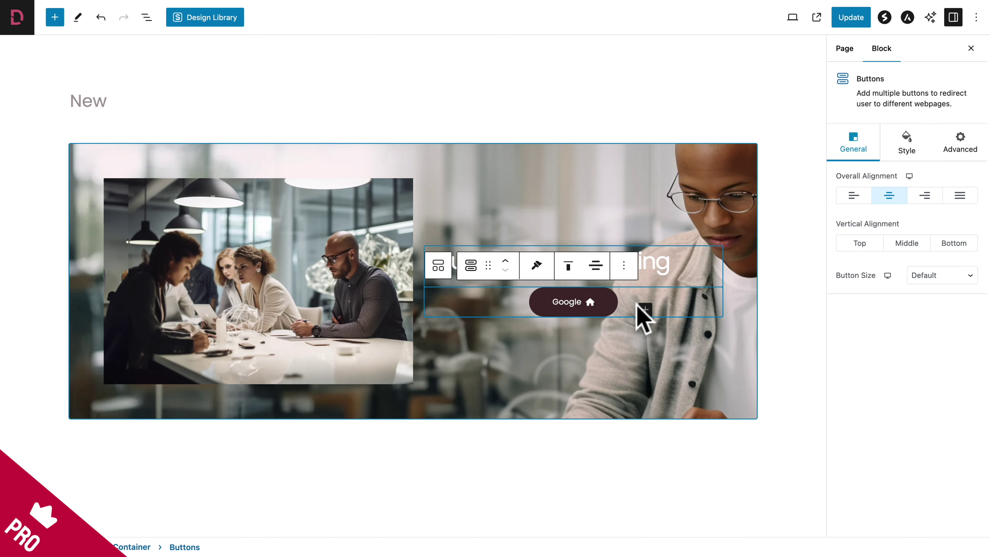
click(959, 150)
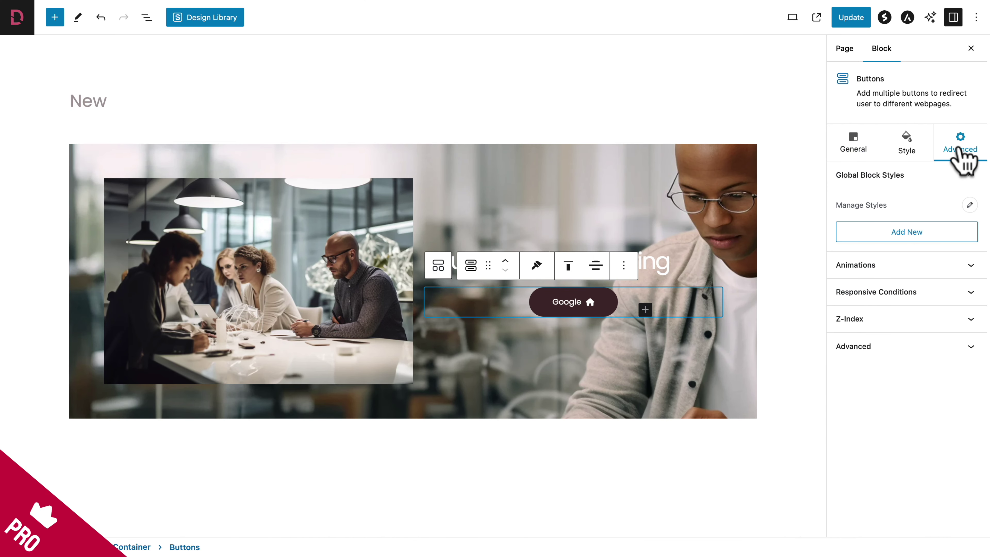
click(880, 264)
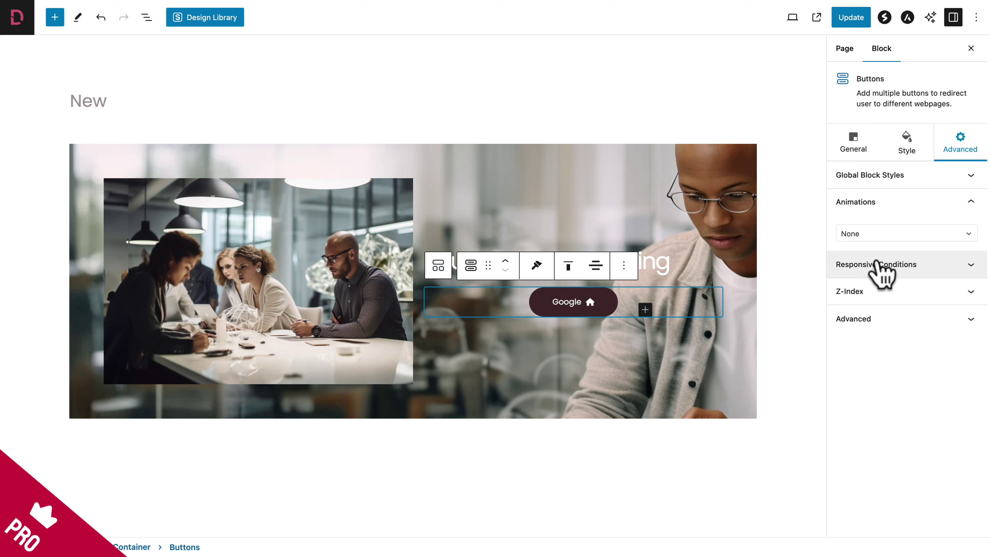
click(861, 233)
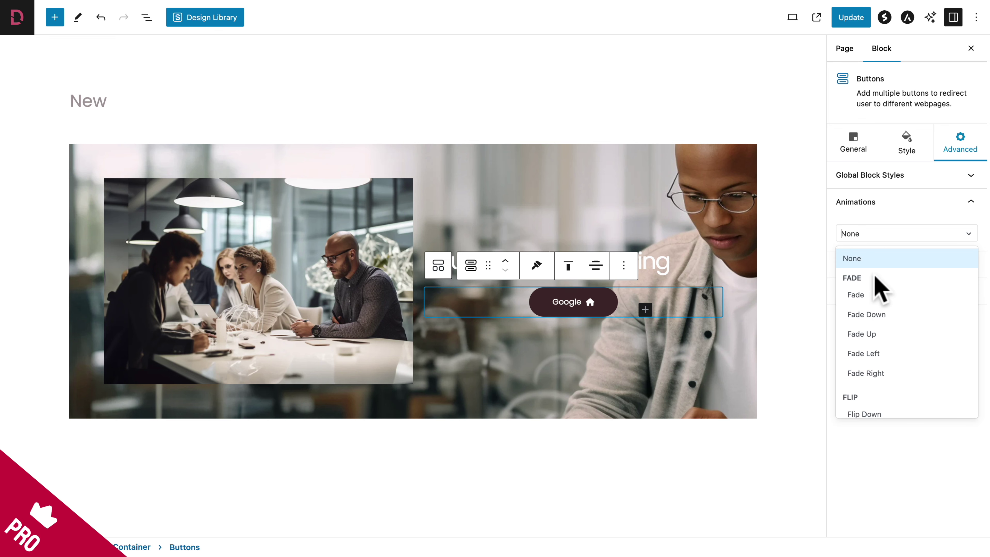
scroll(879, 305, down, 1)
click(875, 299)
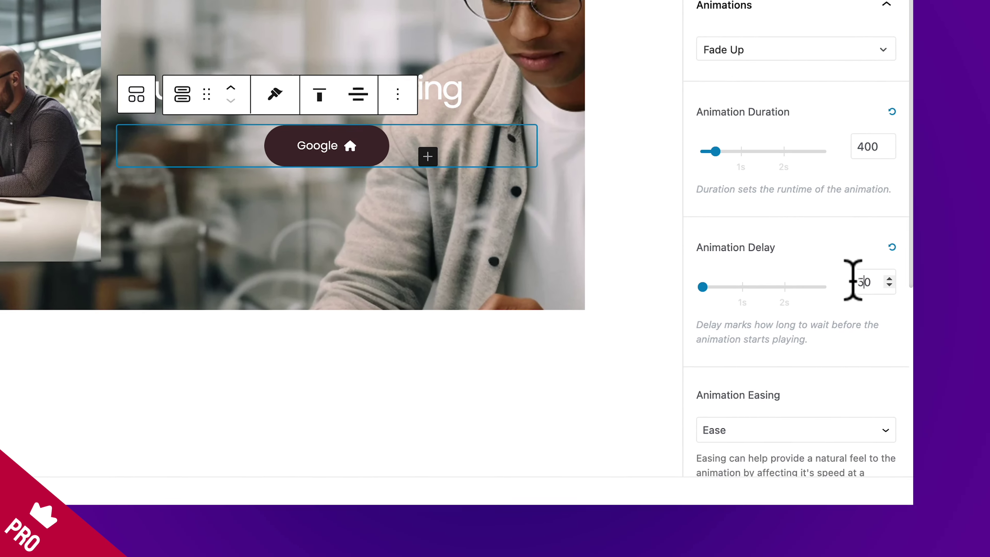
click(951, 398)
text(500)
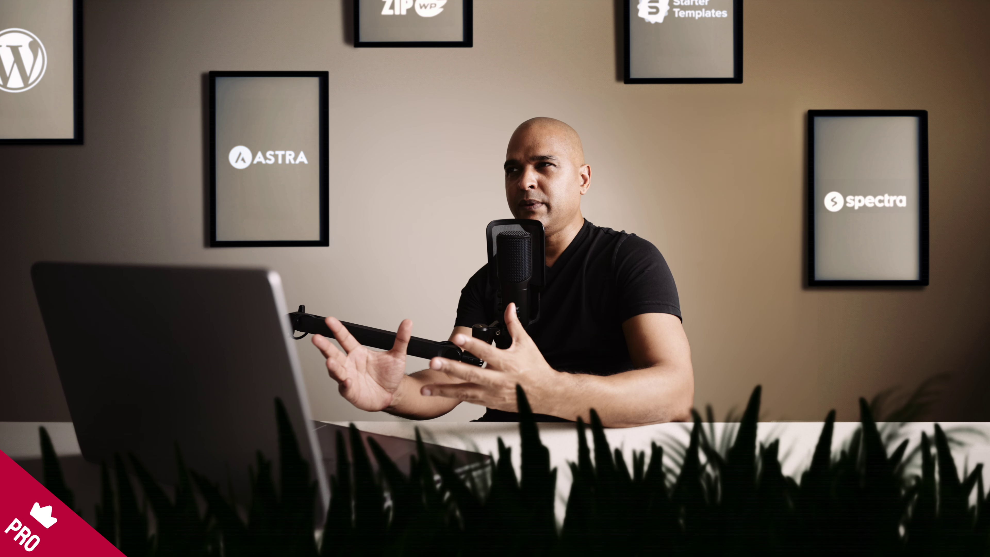